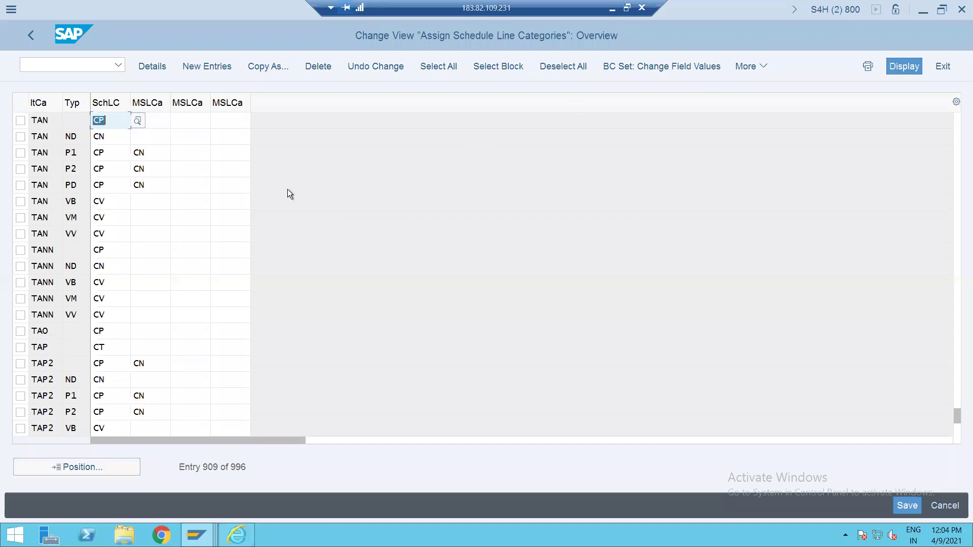
Step: Run transaction VOV8 to bring up the maintenance list of sales order types
left_click(32, 65)
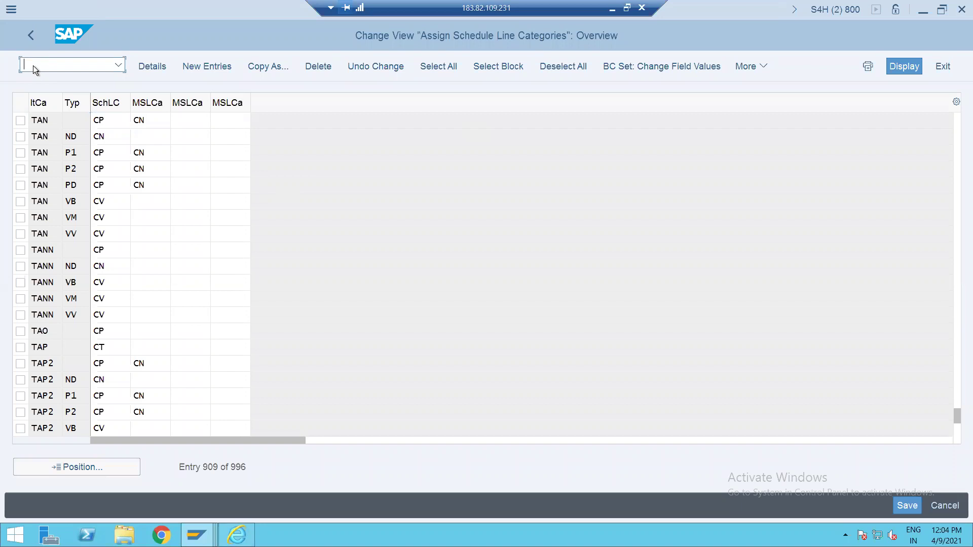
type("/NVOV8")
key("Return")
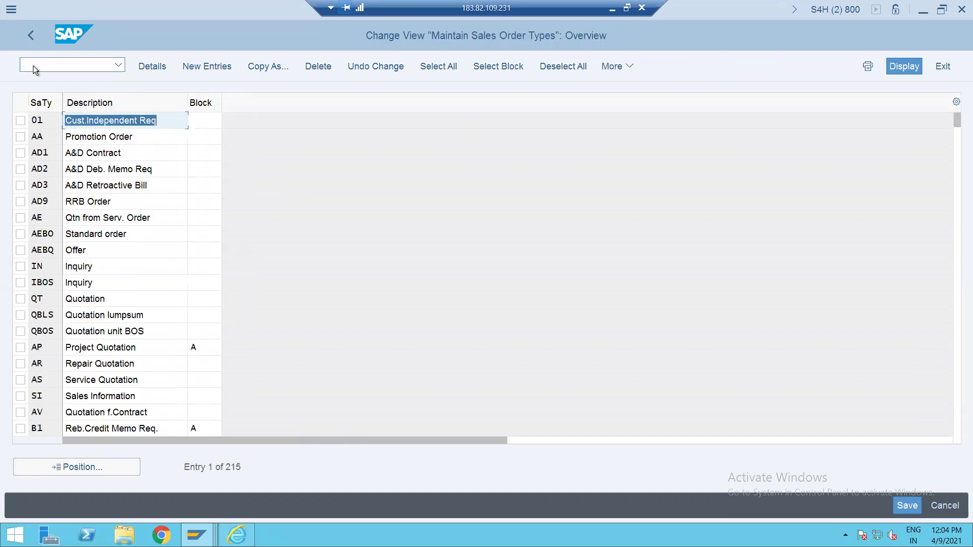
Step: Position the sales order types list at CRE and open the details of document type CR
left_click(72, 474)
type("CRE")
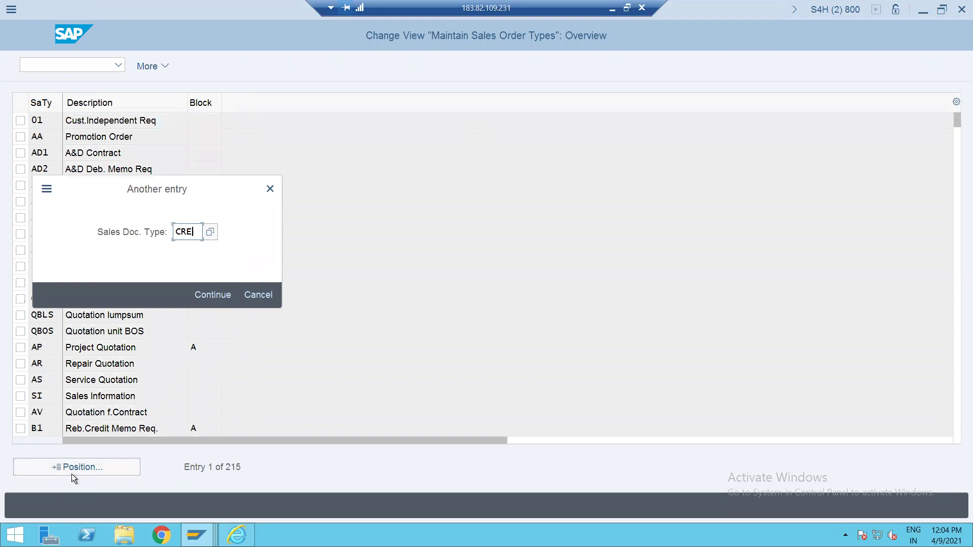
key("Return")
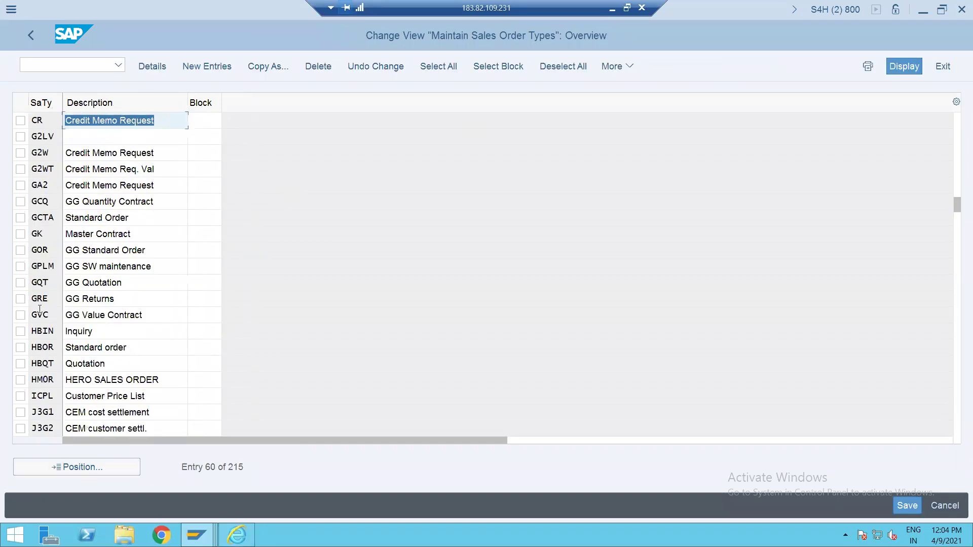
double_click(39, 121)
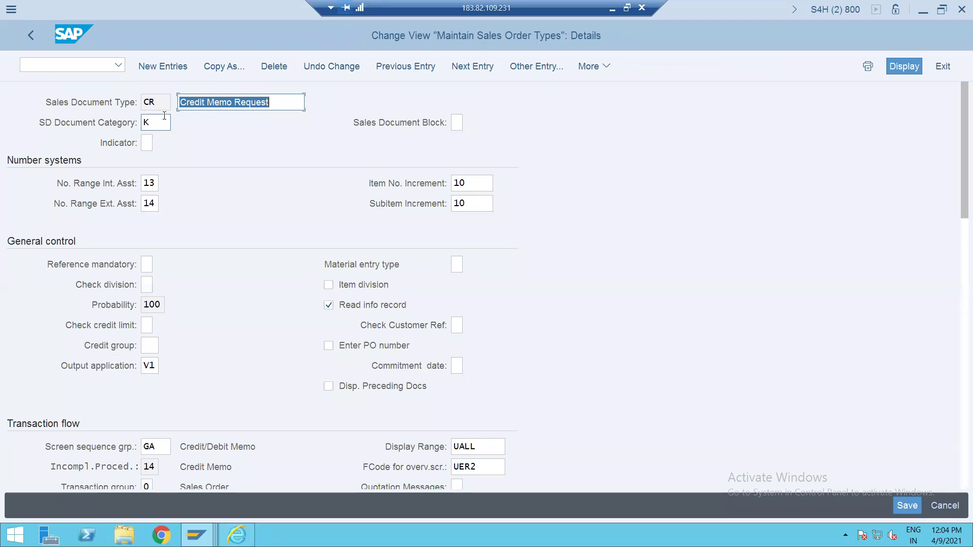
Step: Start a new sales document of order type ZZ1 for sales area GSD1/GW/CC and enter the sold-to party's customer number
left_click(68, 66)
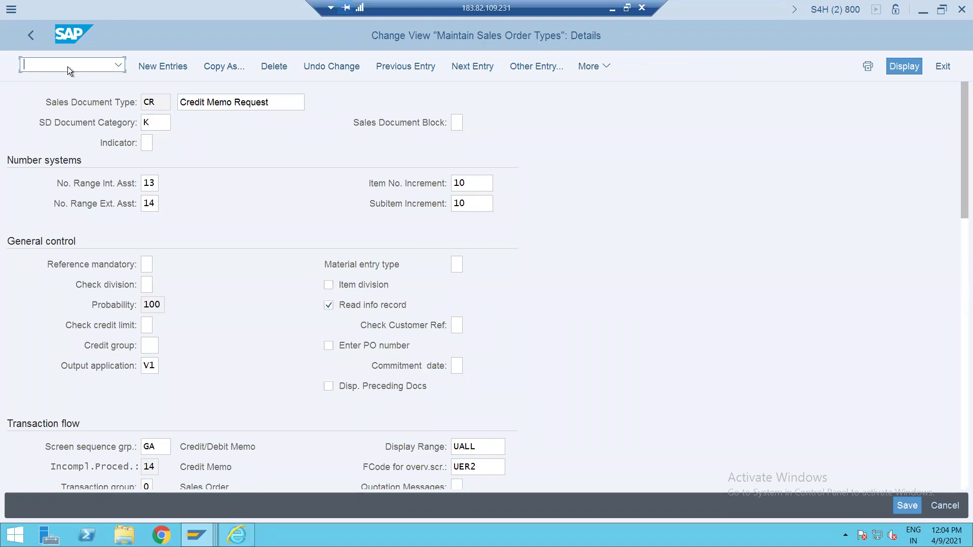
type("/NVA0")
key("Return")
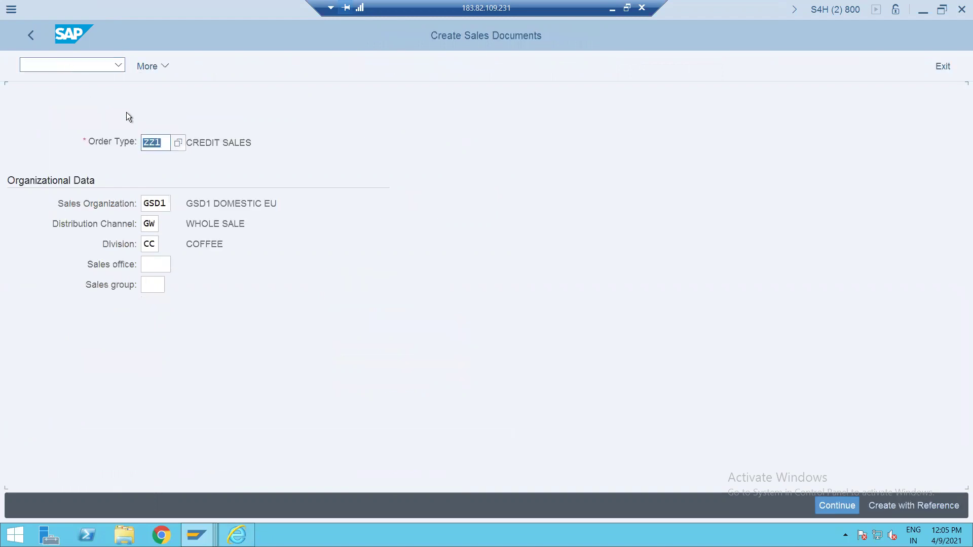
key("Return")
type("9000010005")
key("Return")
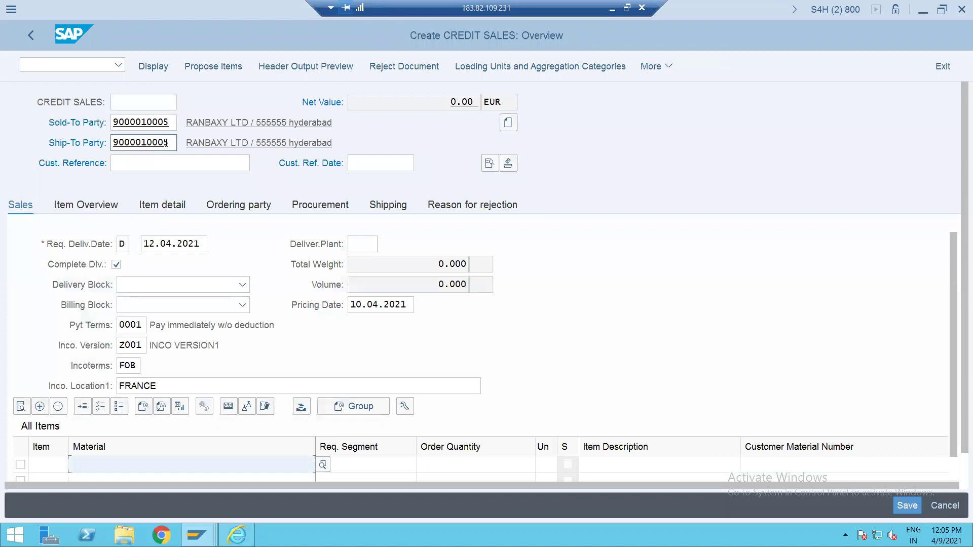
Step: Set the order's customer reference to CRTRANSFLOW and the customer reference date to 10.04.2021
left_click(142, 162)
type("CRTRA")
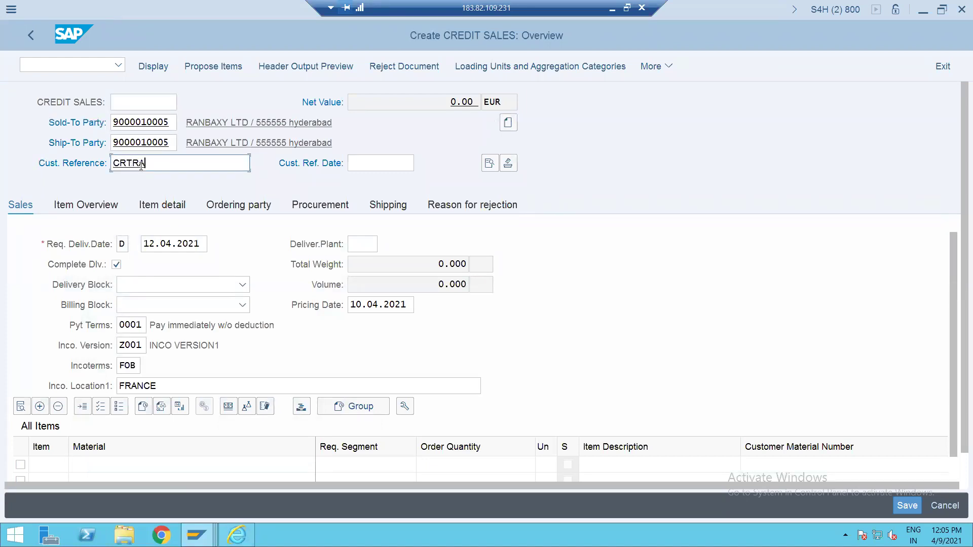
type("NSFLOW")
key("Tab")
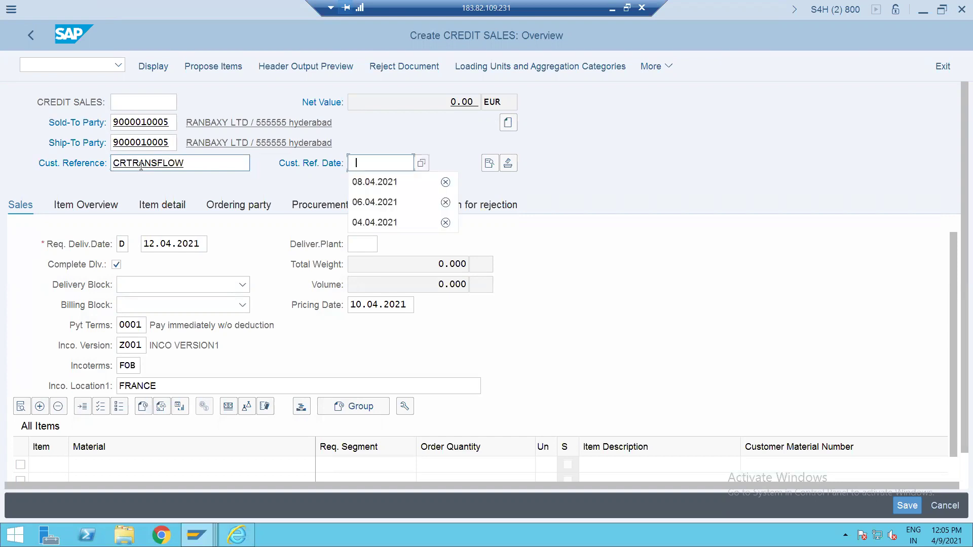
left_click(425, 164)
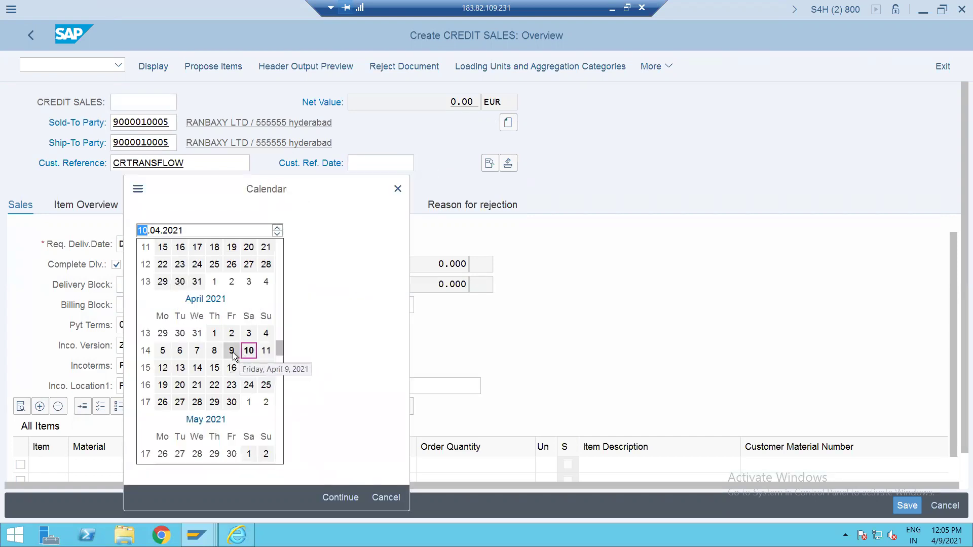
double_click(249, 350)
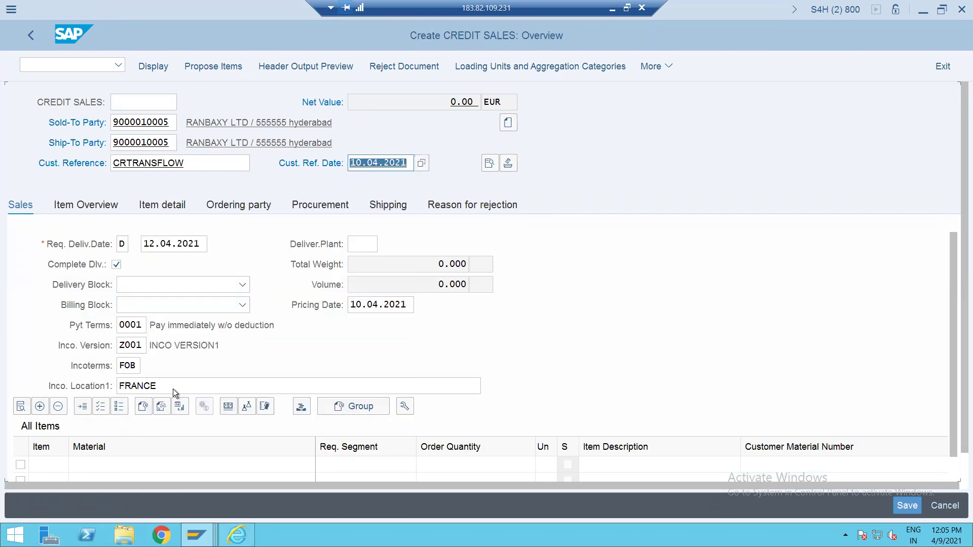
left_click(107, 469)
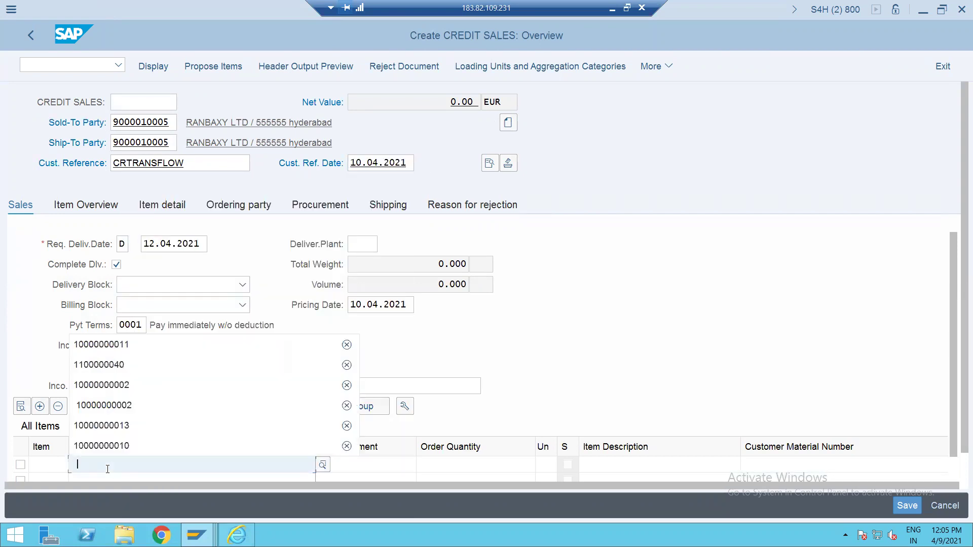
key("Down")
key("Down")
key("Down")
key("Down")
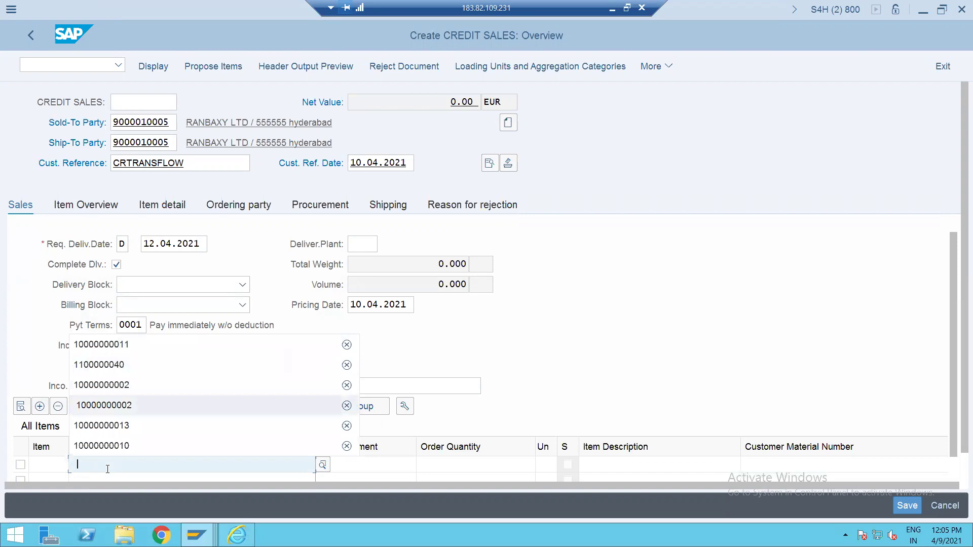
key("Up")
key("Return")
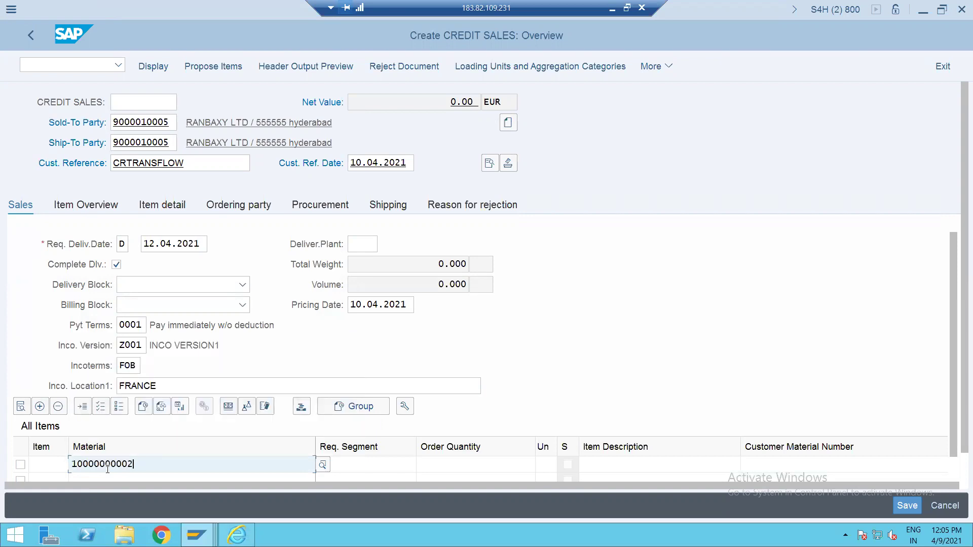
key("Tab")
key("Tab")
type("1")
key("Return")
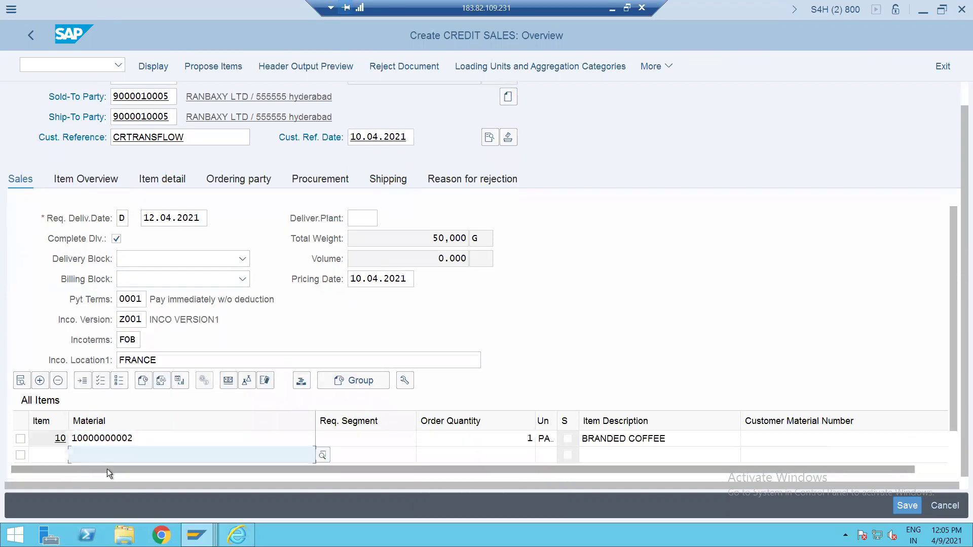
Step: Review the pricing conditions of item 10, widening the unit of measure column, and return to the order overview
double_click(499, 444)
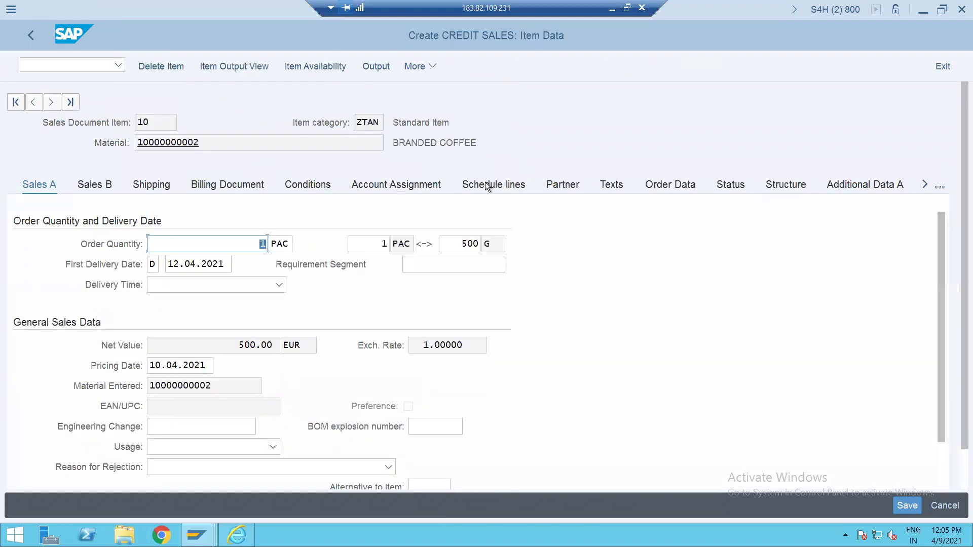
left_click(317, 187)
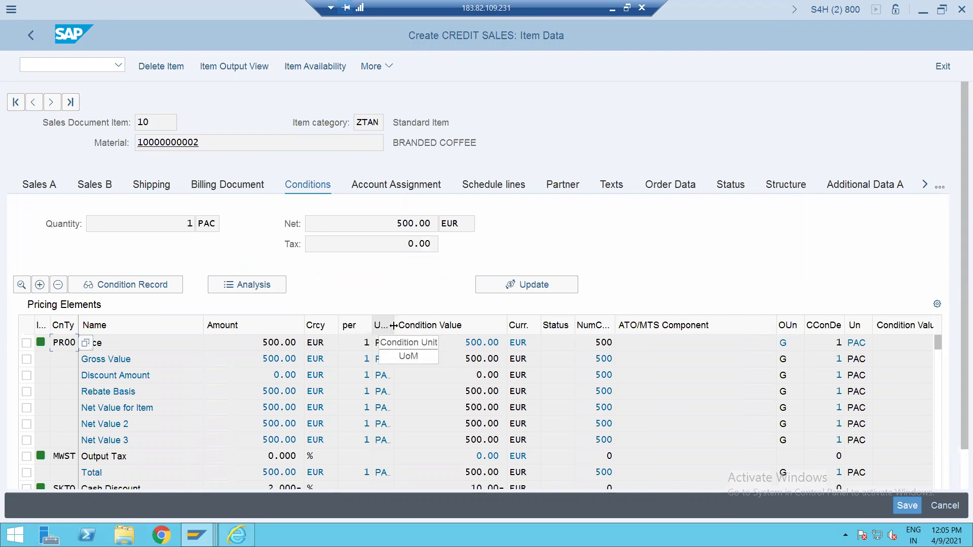
left_click_drag(394, 326, 442, 325)
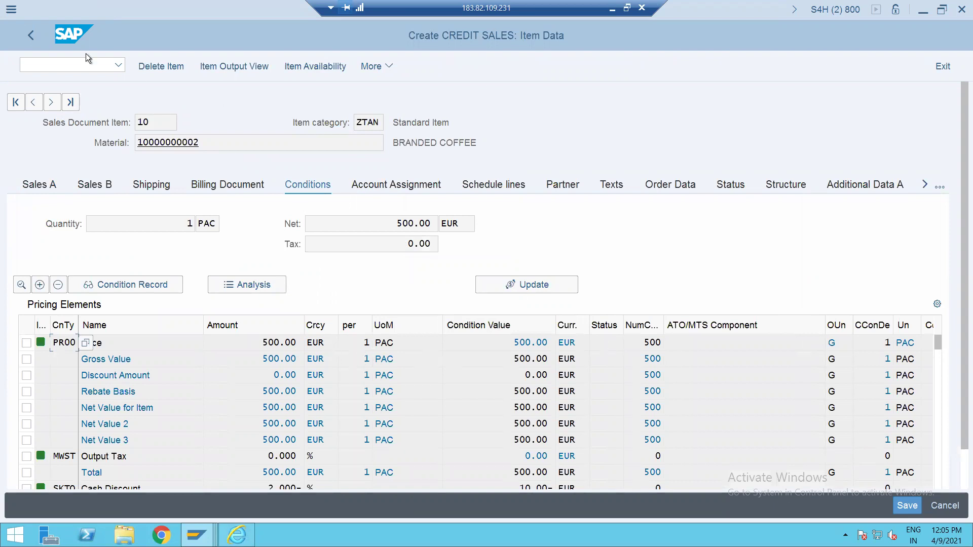
left_click(29, 36)
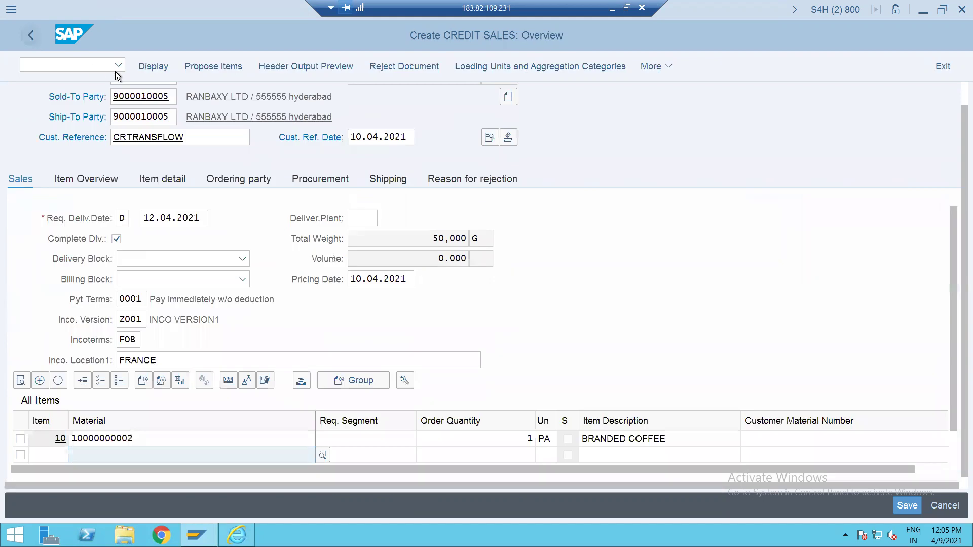
Step: Check the incompletion log of the sales order
left_click(654, 69)
mouse_move(668, 148)
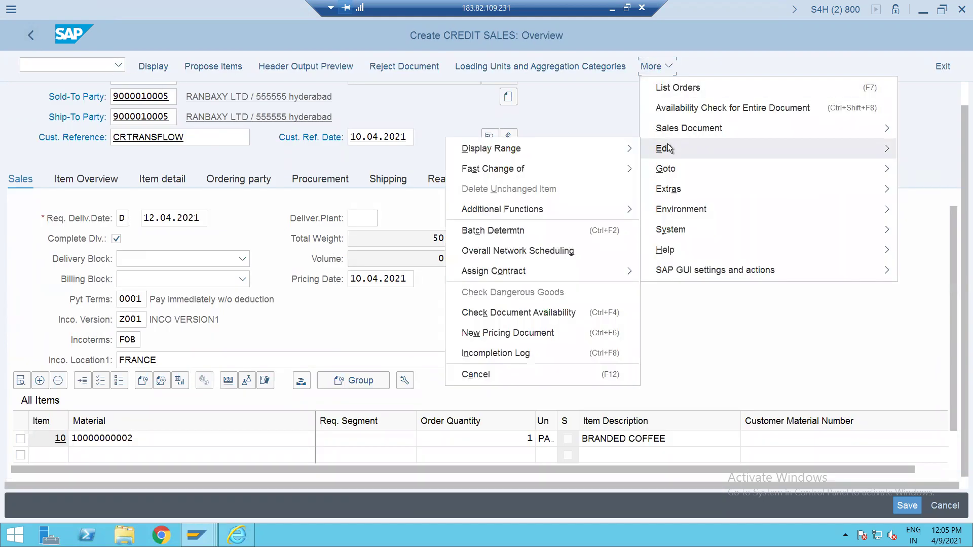
left_click(496, 353)
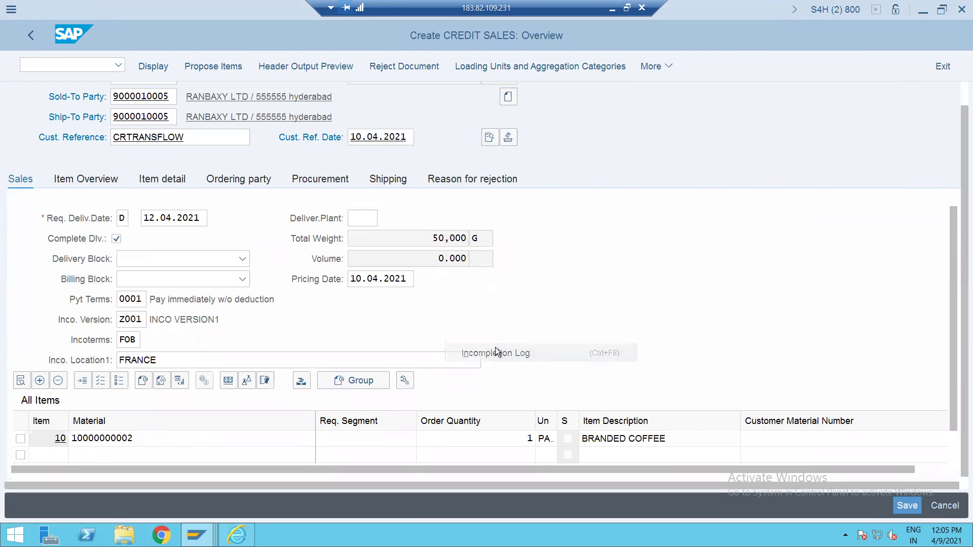
Step: Start an outbound delivery directly from the sales order and leave the message log for the delivery's initial screen
left_click(661, 67)
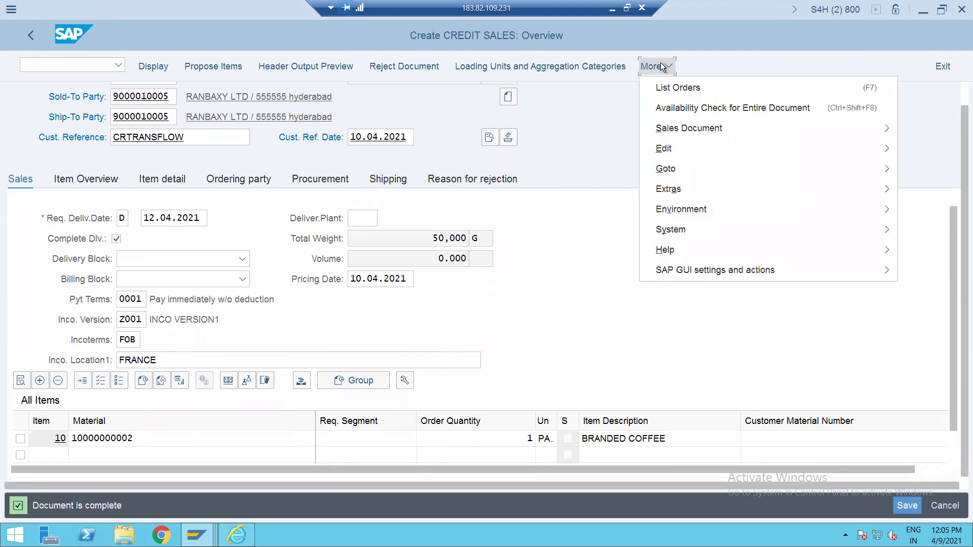
mouse_move(680, 151)
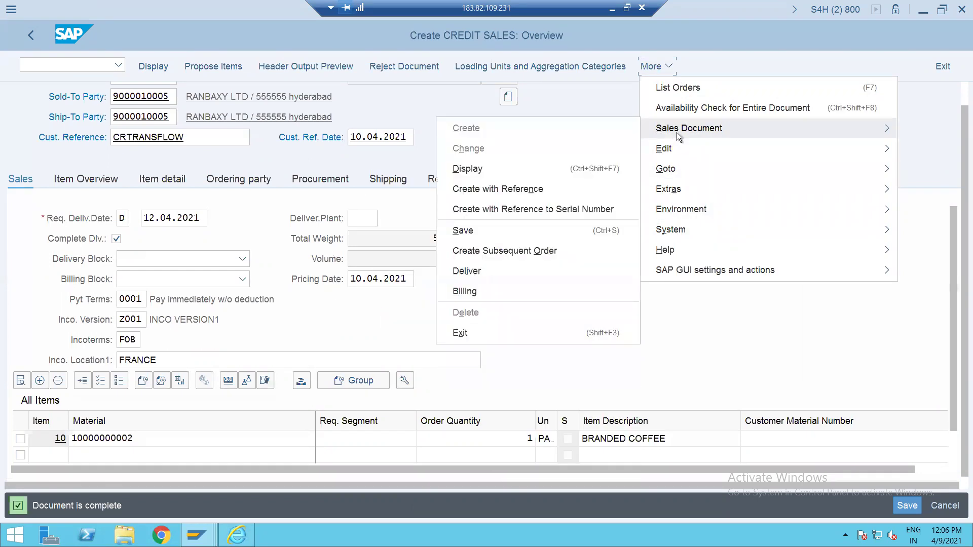
mouse_move(670, 131)
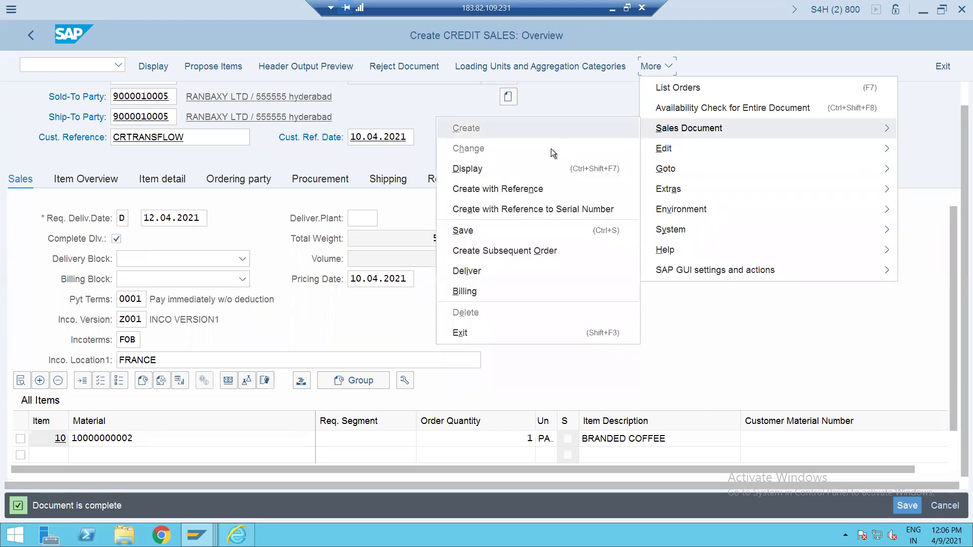
left_click(488, 273)
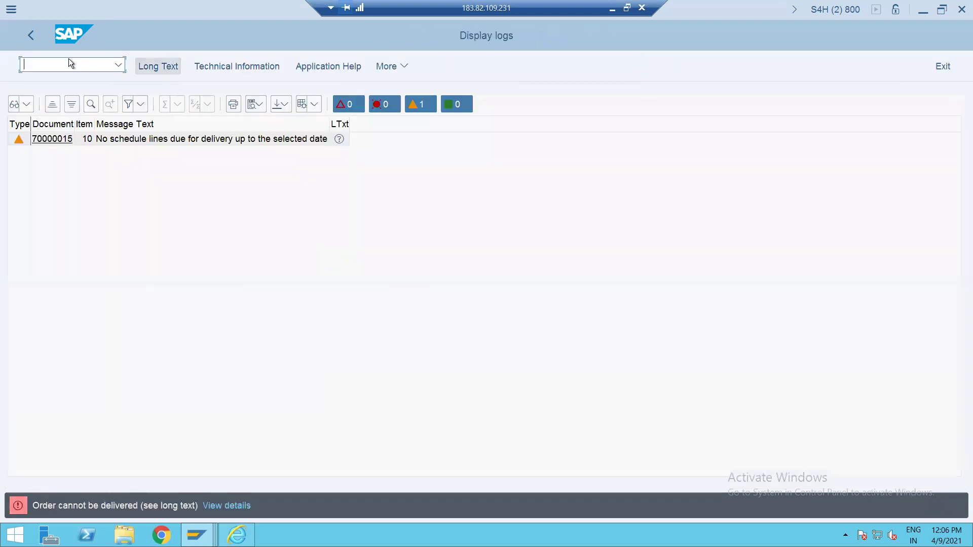
left_click(31, 34)
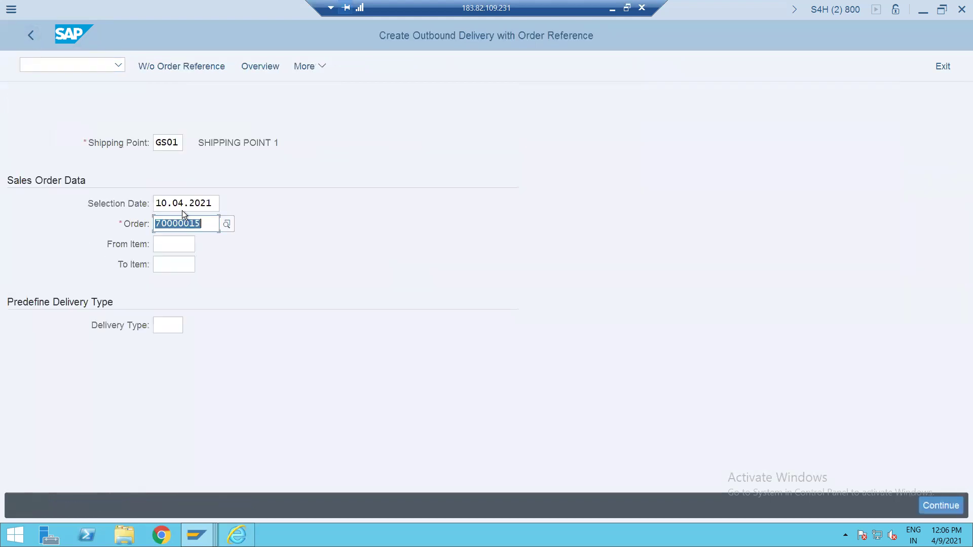
Step: Try to create the outbound delivery with selection date 11.04.2021
left_click(166, 201)
left_click_drag(165, 201, 147, 201)
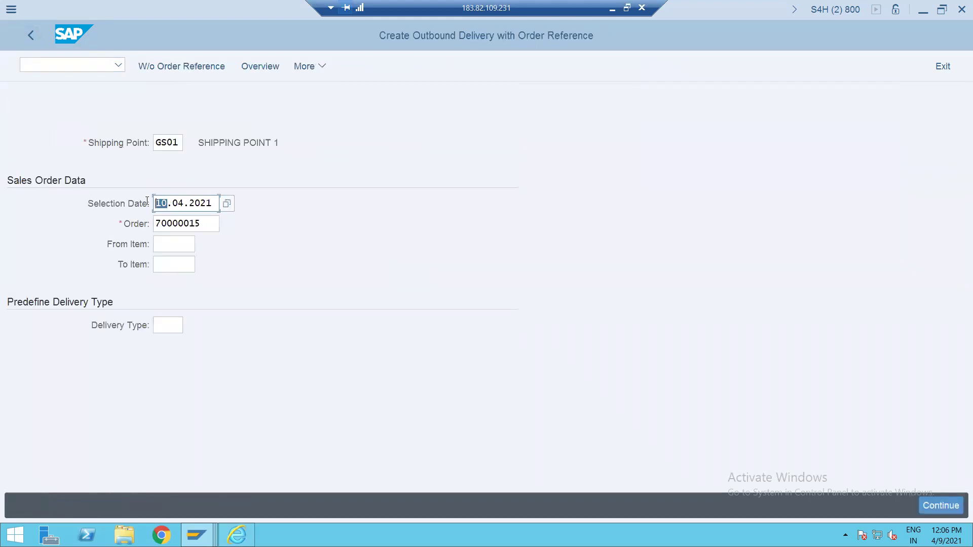
type("08")
key("Return")
left_click(29, 40)
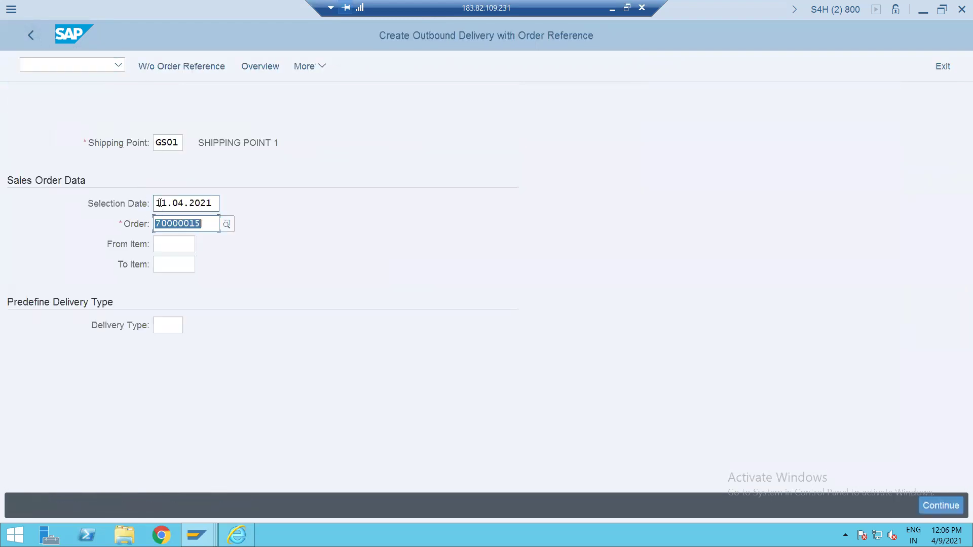
Step: Create the outbound delivery for the order with selection date 12.04.2021
left_click(159, 202)
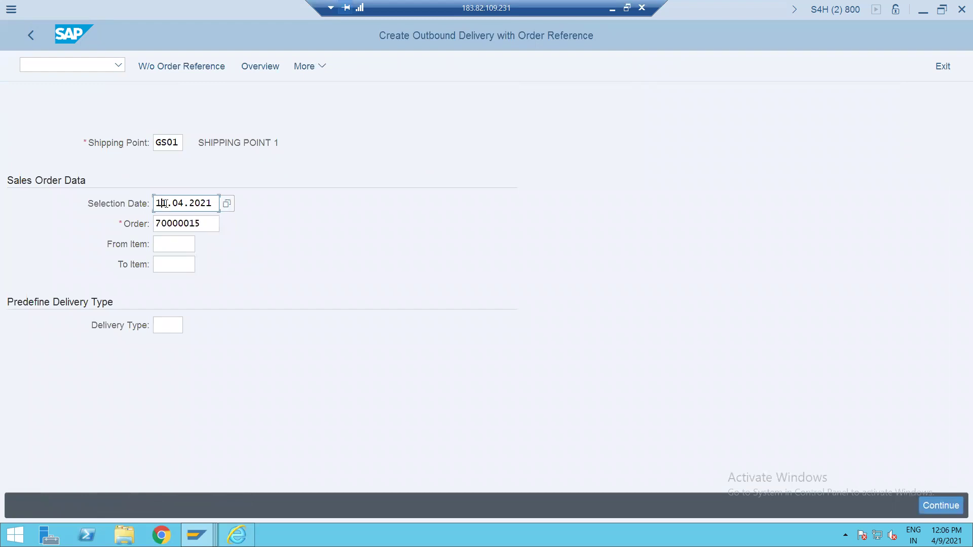
left_click_drag(164, 204, 145, 203)
type("12")
key("Return")
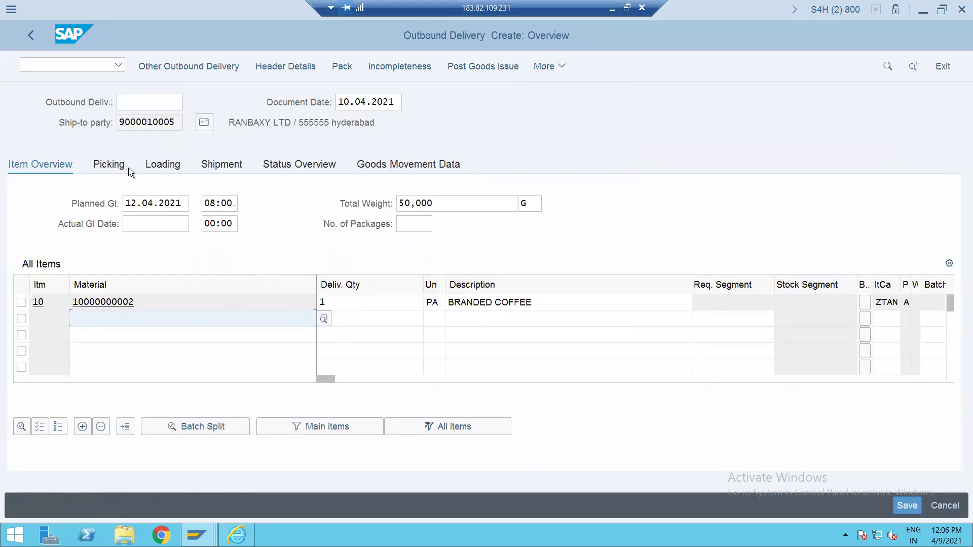
Step: Pick item 10 from storage location SALE with a picked quantity of 1 and post the goods issue
left_click(114, 166)
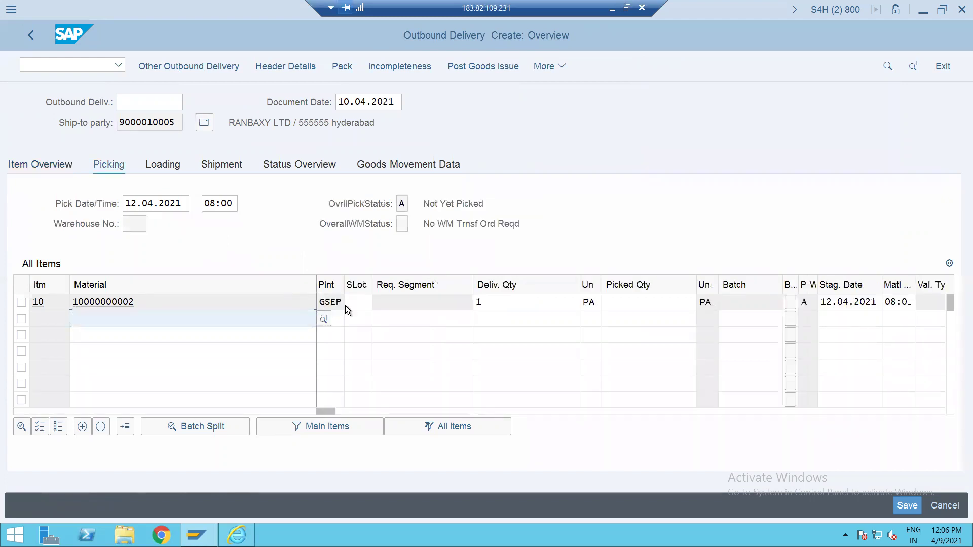
left_click(350, 304)
type("SALE")
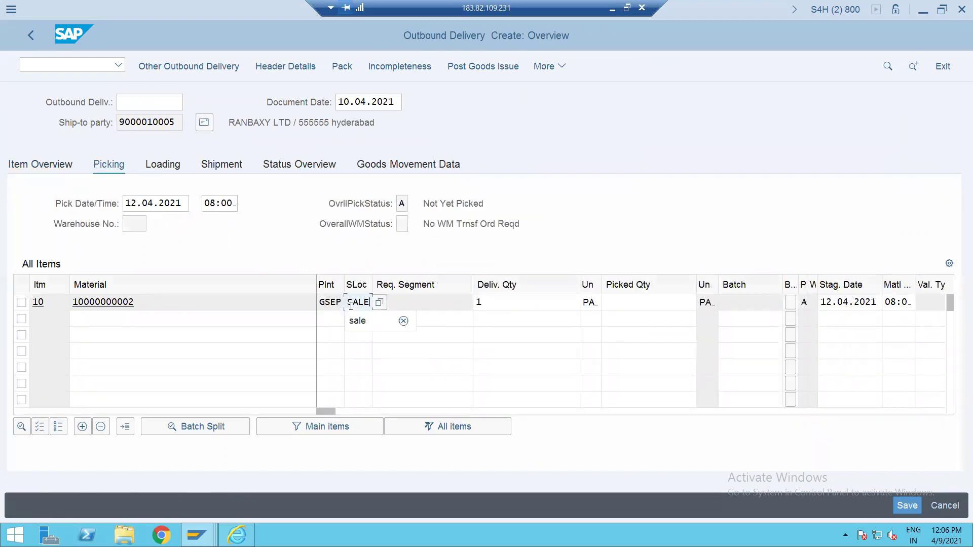
key("Tab")
key("Tab")
type("1")
key("Return")
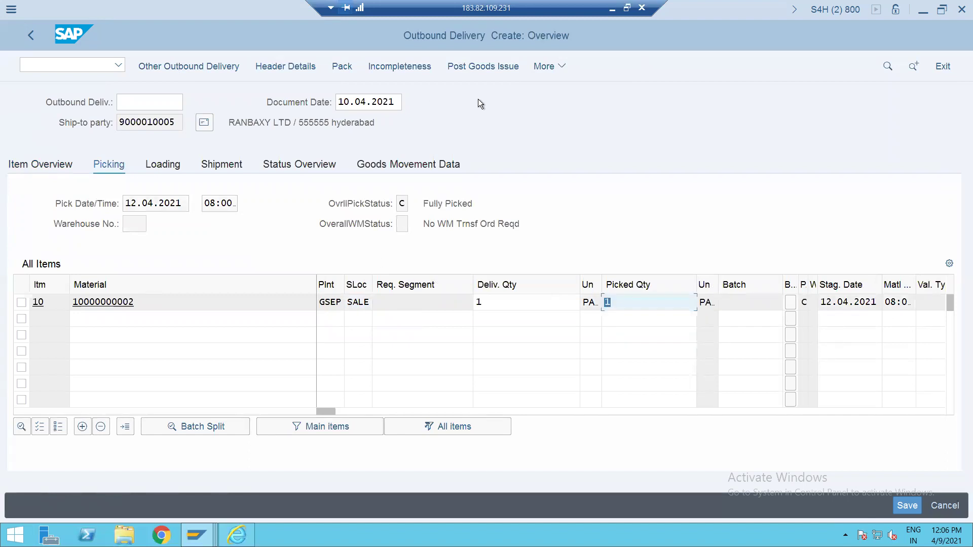
left_click(465, 68)
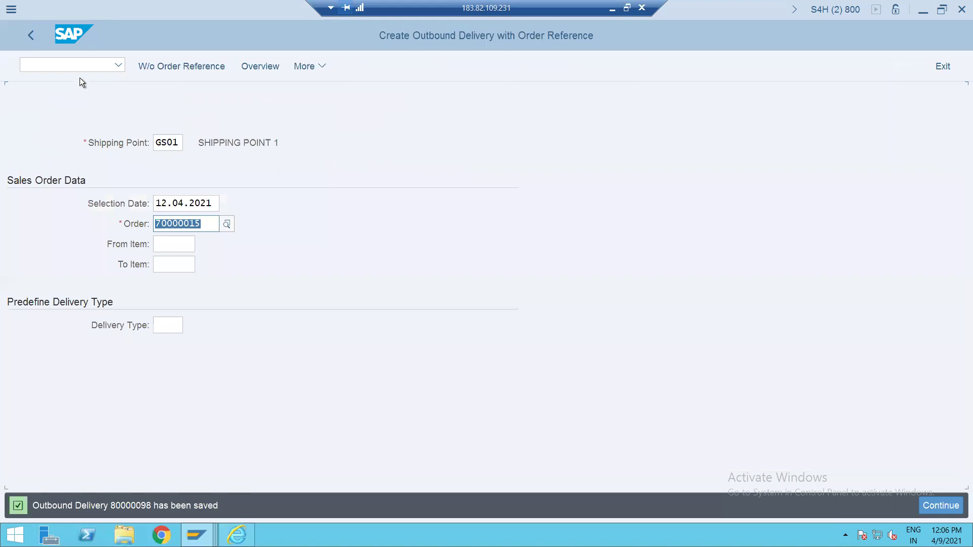
Step: Create the invoice for the outbound delivery with transaction VF01 and save it
left_click(65, 63)
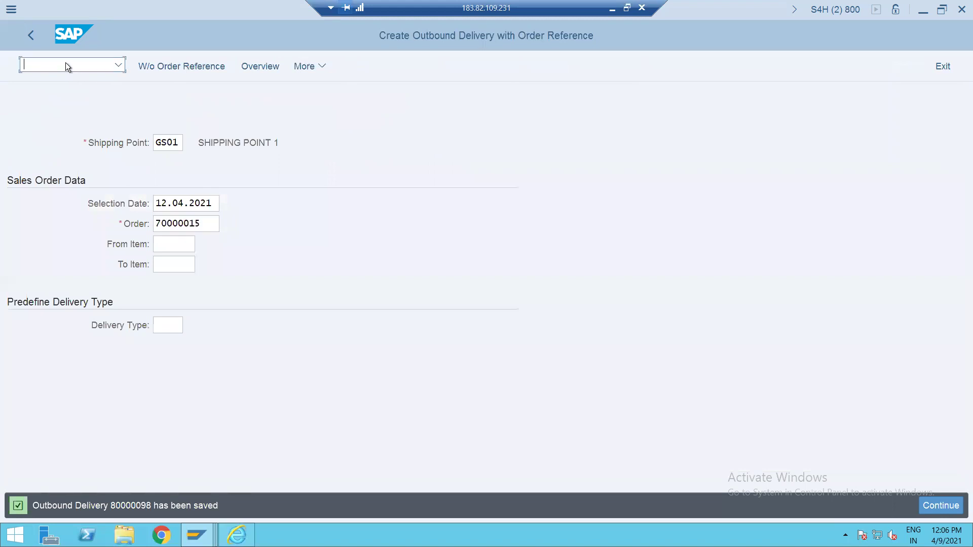
type("/nVF01")
key("Return")
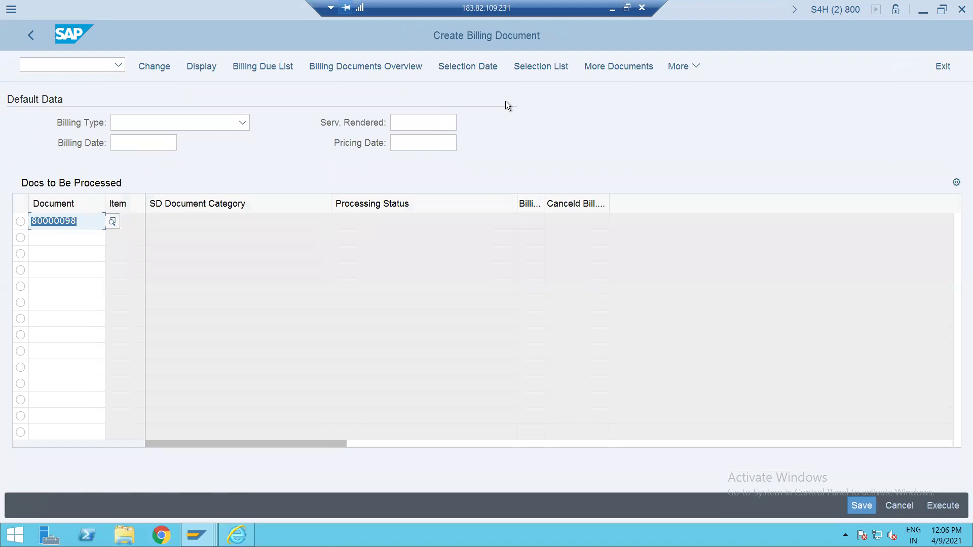
key("Return")
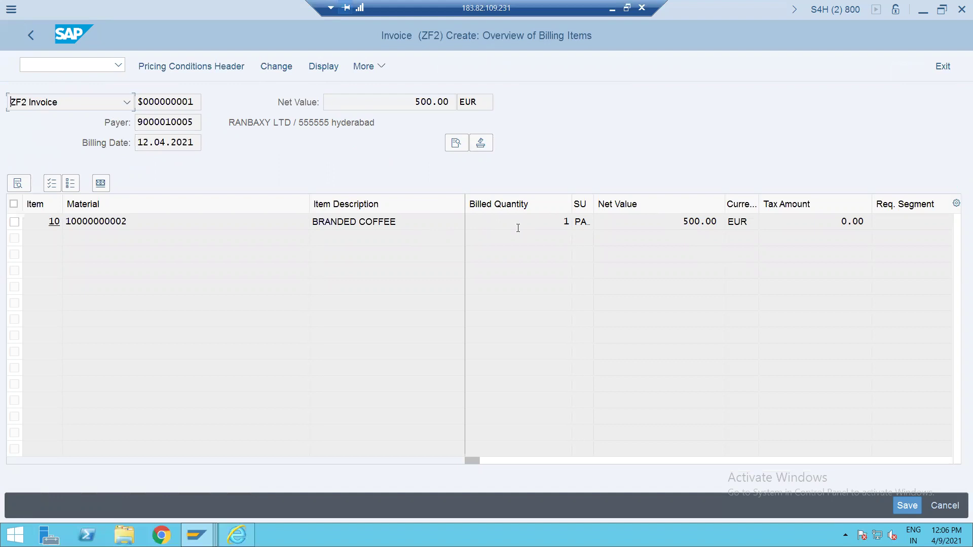
key("ctrl+s")
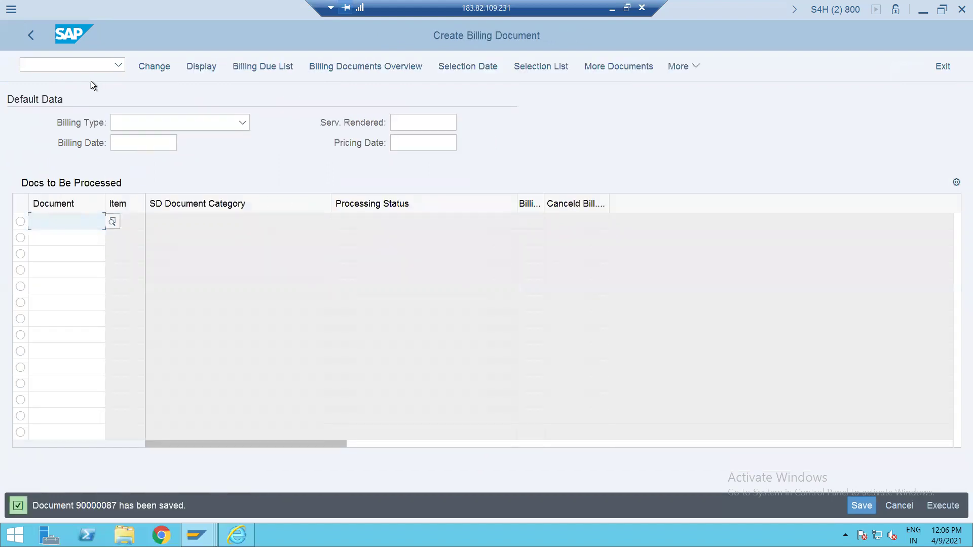
Step: Open the credit sales order in change mode with transaction VA02
left_click(80, 71)
type("/NV")
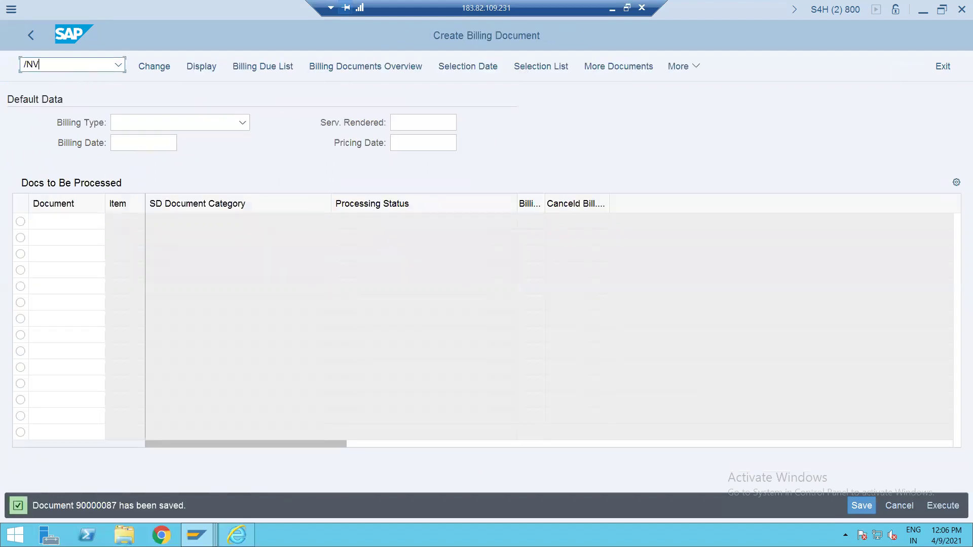
type("A02")
key("Return")
key("Return")
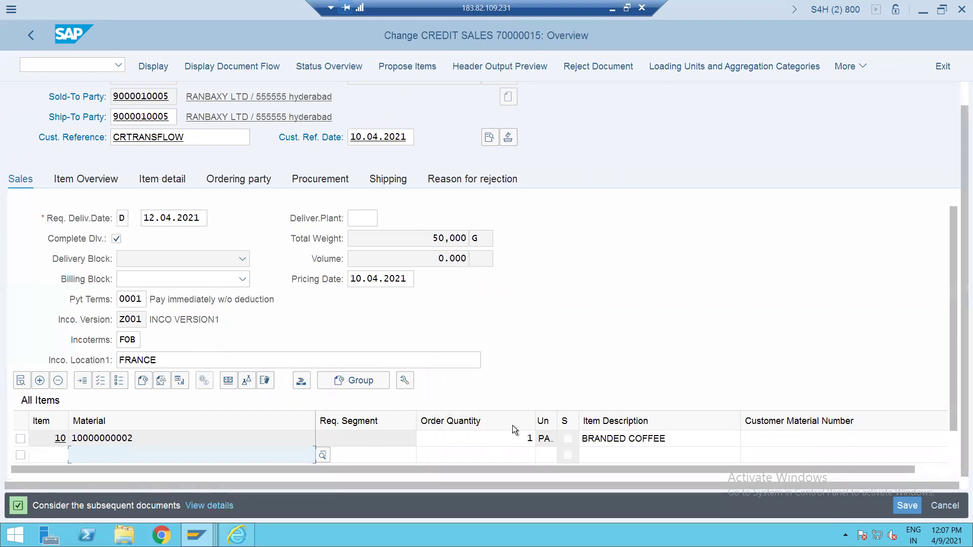
Step: Display the accounting document of the invoice through transaction VF02
left_click(58, 69)
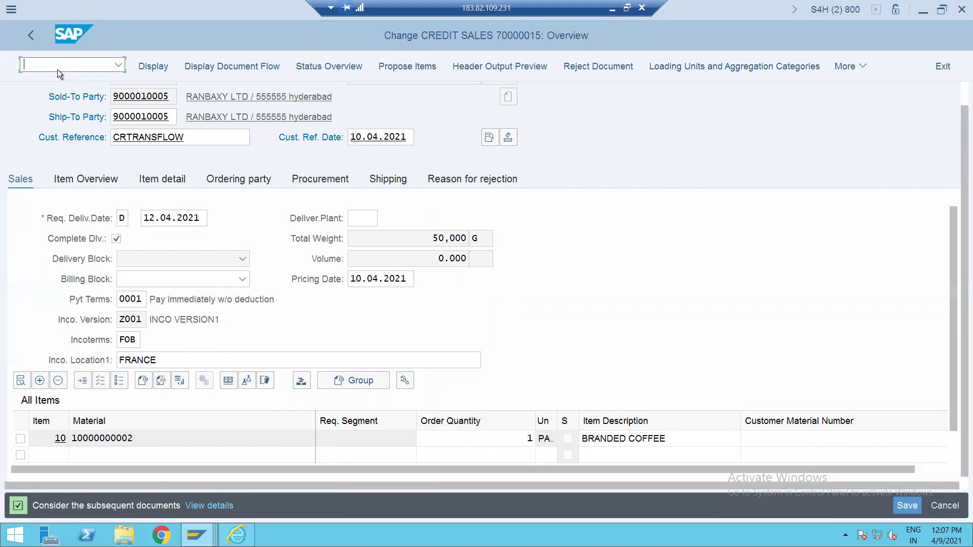
type("/NVF02")
key("Return")
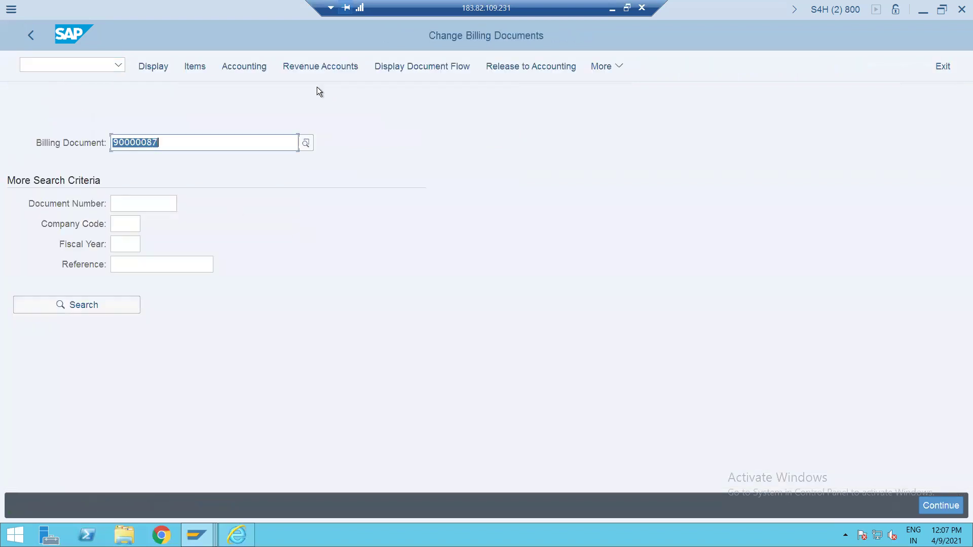
left_click(245, 71)
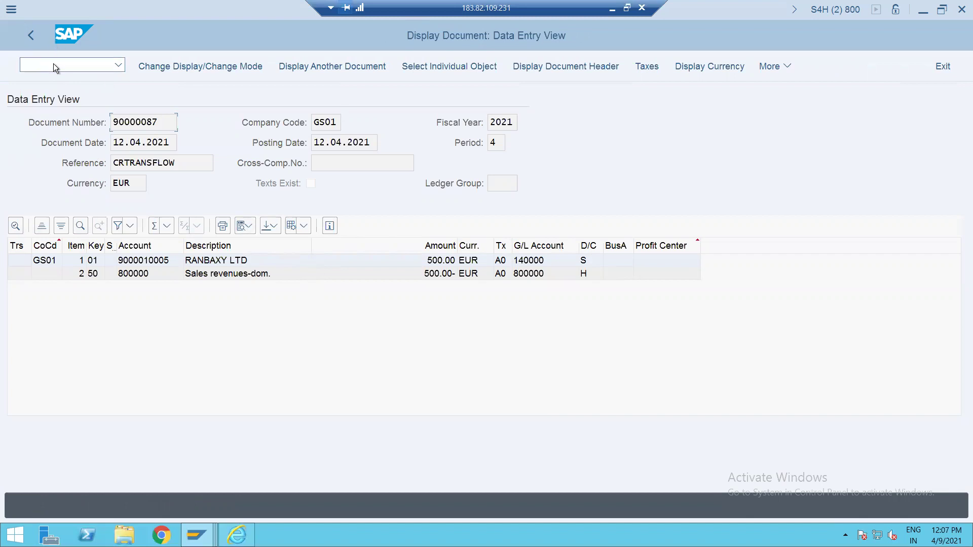
Step: Start a new sales document of order type CR with transaction VA01
type("/NVA01")
key("Return")
type("CR")
key("Return")
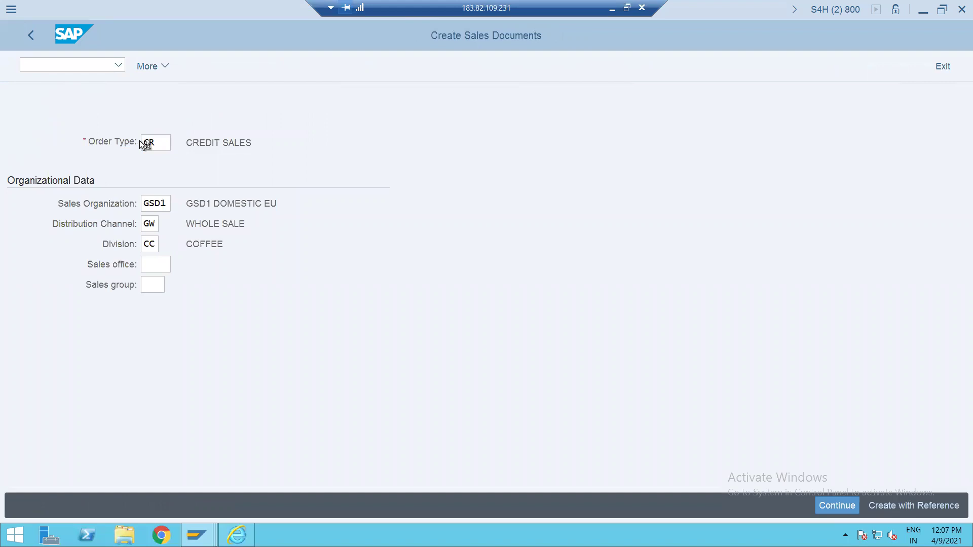
Step: Open the details of sales document type CR, Credit Memo Request, in transaction VOV8
left_click(77, 66)
type("/N")
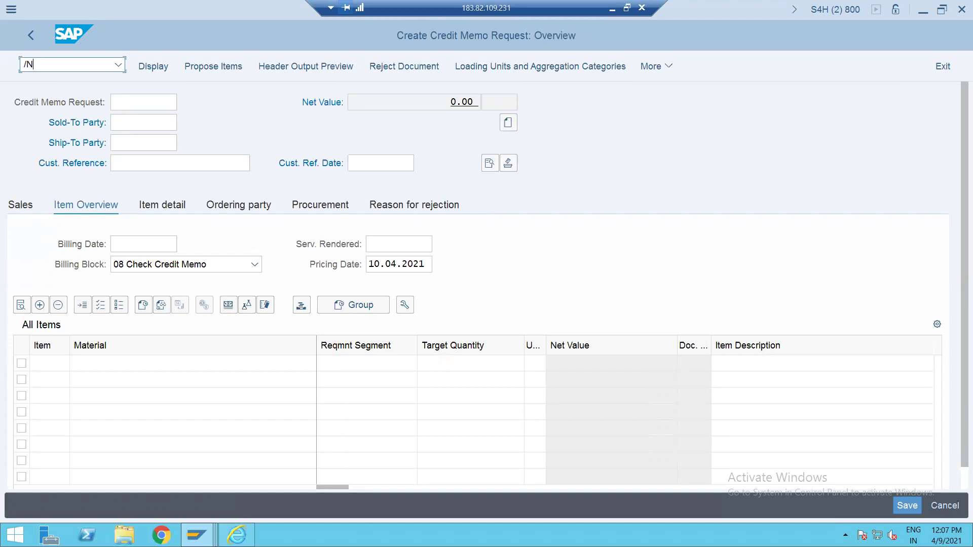
type("VOV8")
key("Return")
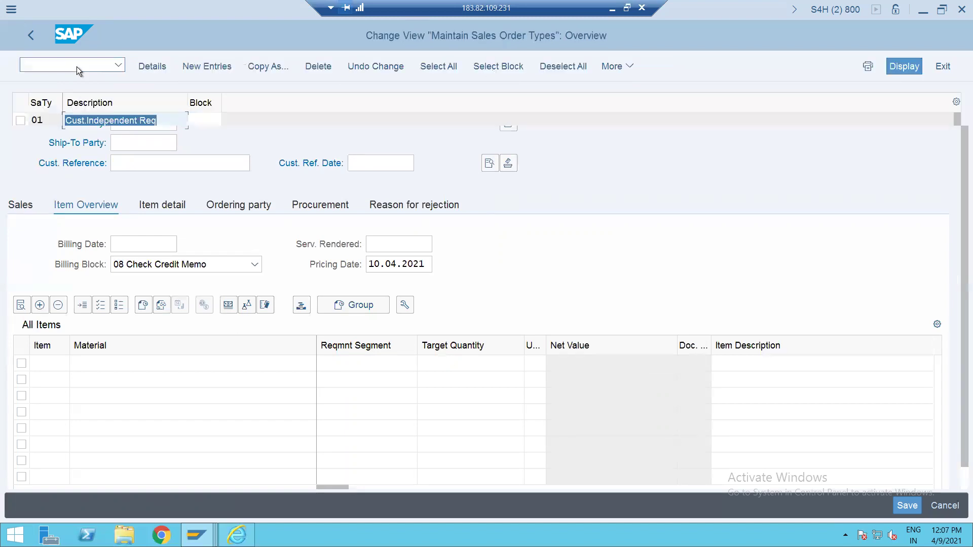
left_click(109, 470)
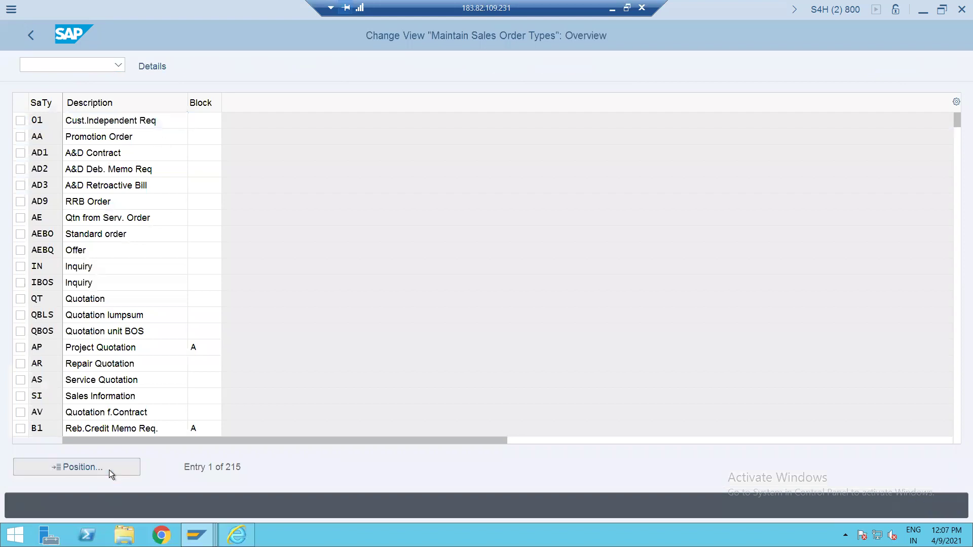
type("CR")
key("Return")
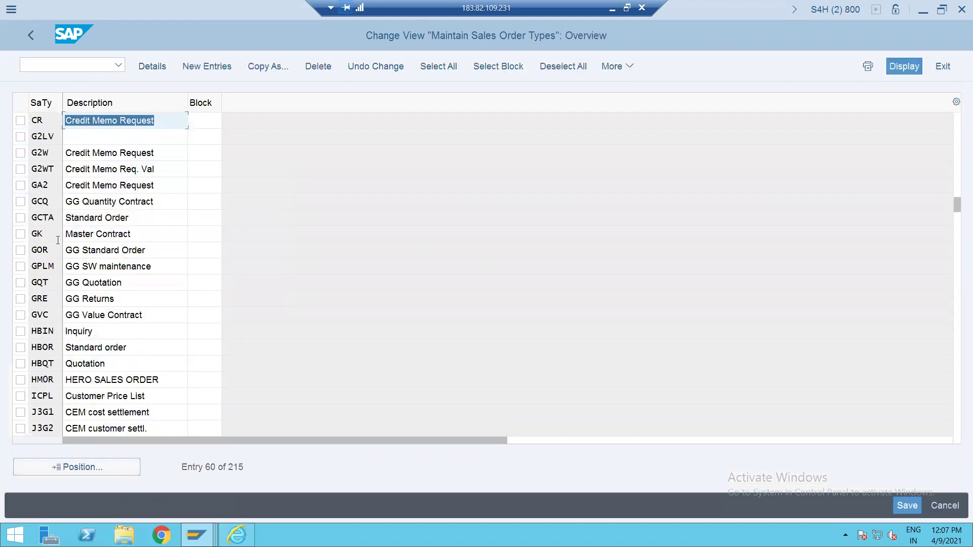
left_click(47, 118)
double_click(47, 118)
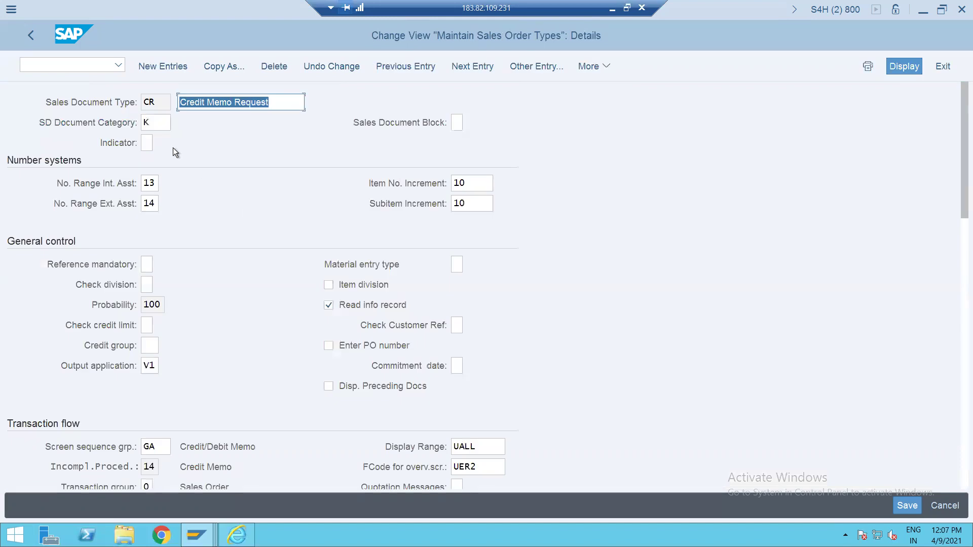
Step: Set the reference mandatory option of document type CR to M, with reference to billing document, and save it under the proposed customizing request
left_click(147, 264)
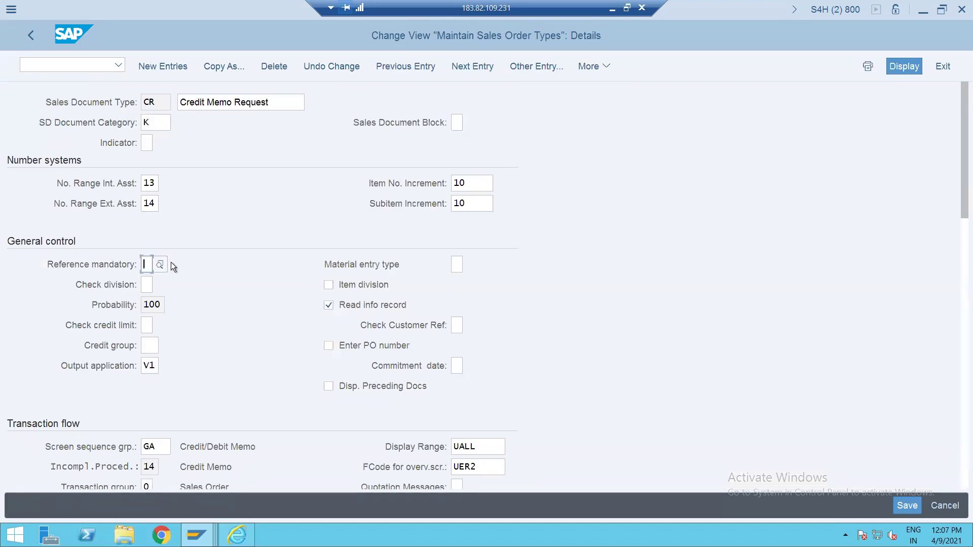
left_click(159, 265)
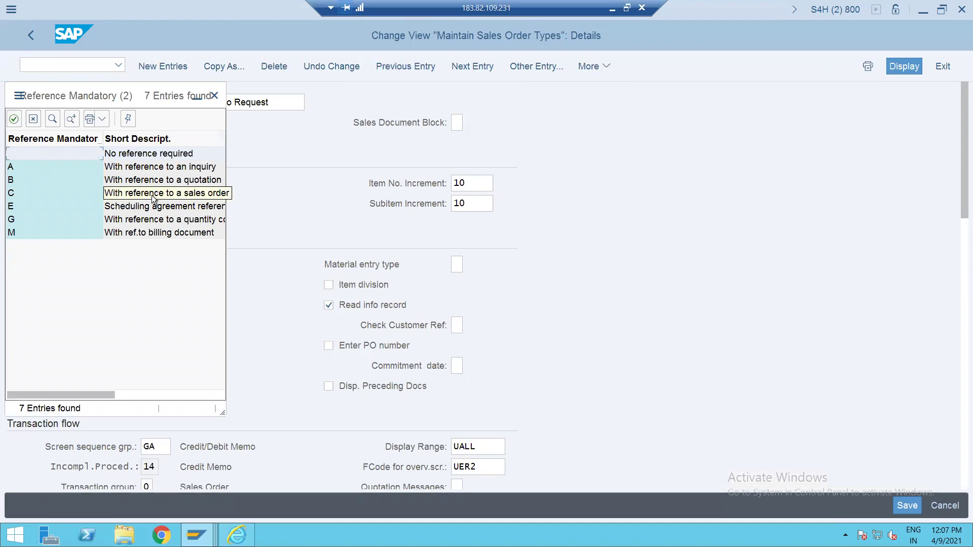
double_click(182, 233)
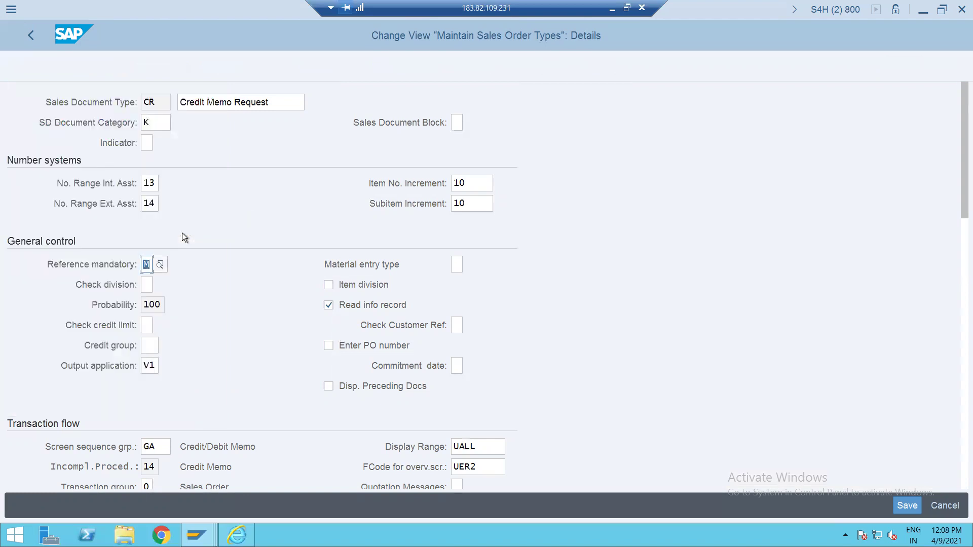
key("ctrl+s")
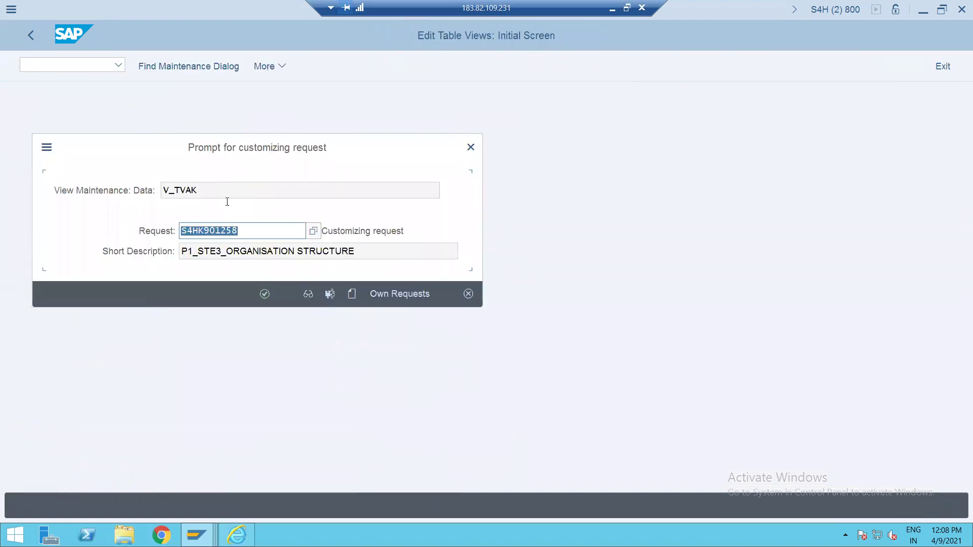
left_click(264, 292)
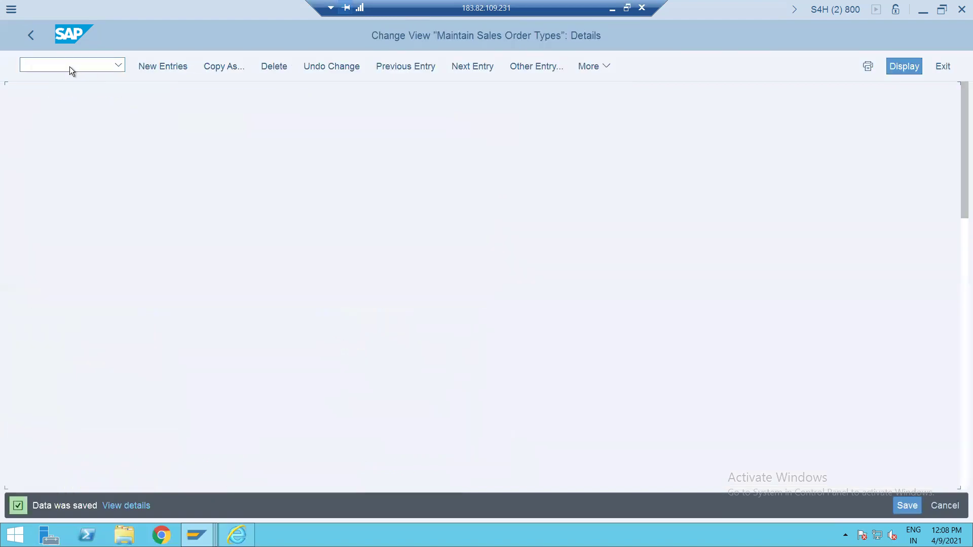
Step: Copy the invoice's billing document number from transaction VF02
left_click(68, 65)
type("/N")
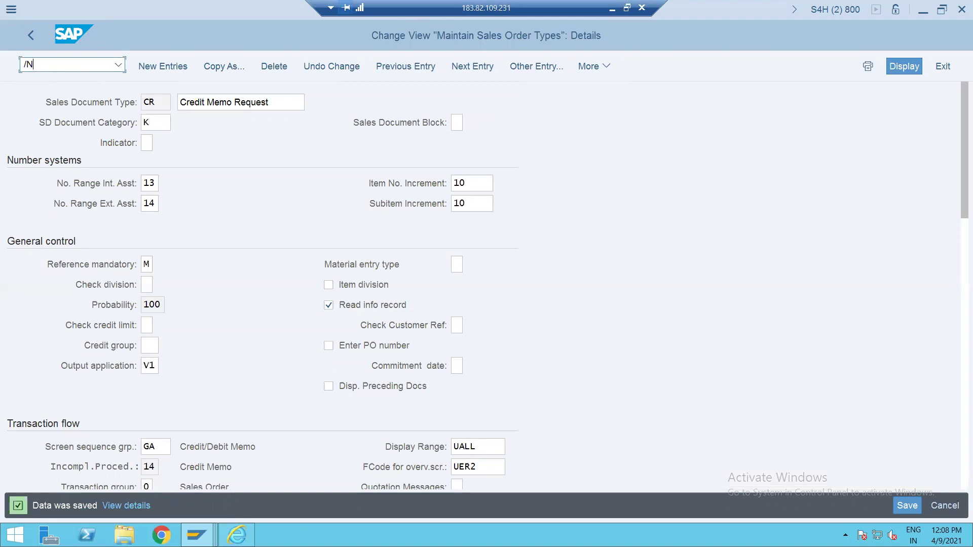
type("VFO2")
key("Return")
type("VF02")
key("Return")
key("ctrl+c")
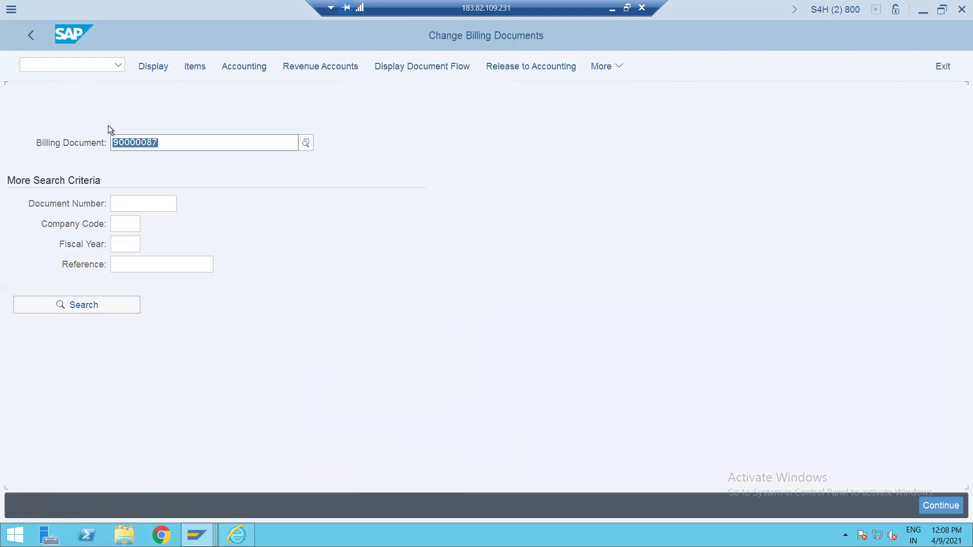
left_click(153, 143)
Step: Try to create a credit memo request of type CR in VA01 with reference to the copied billing document
left_click(54, 62)
type("/NVA01")
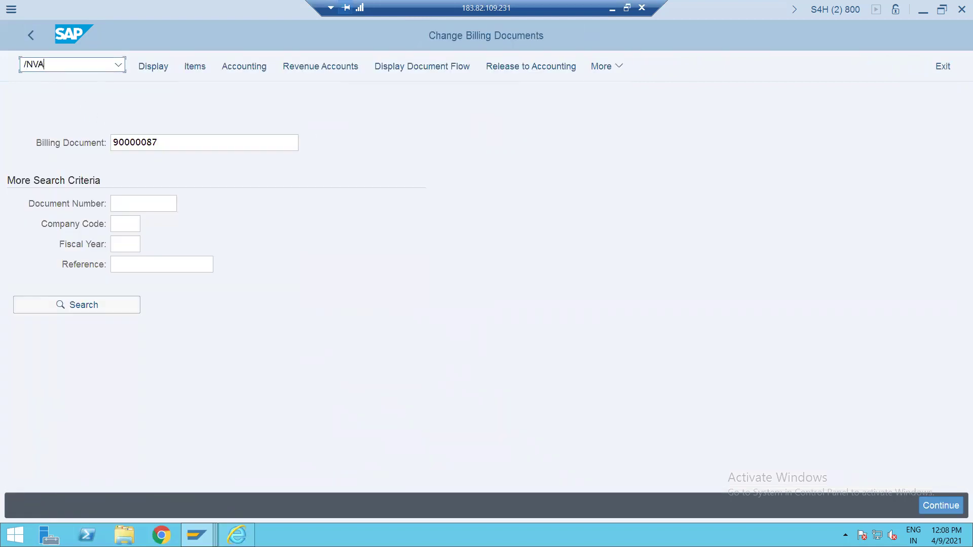
key("Return")
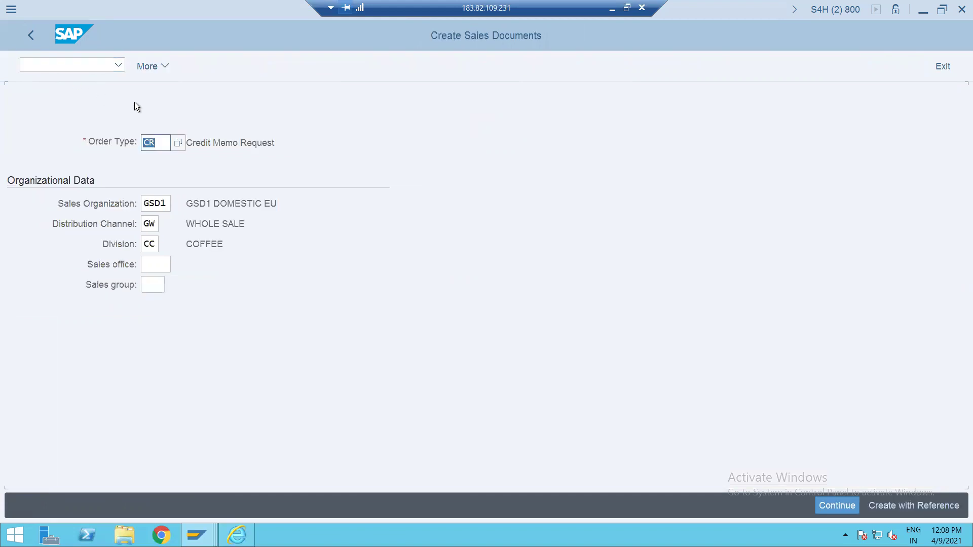
key("F5")
left_click(198, 183)
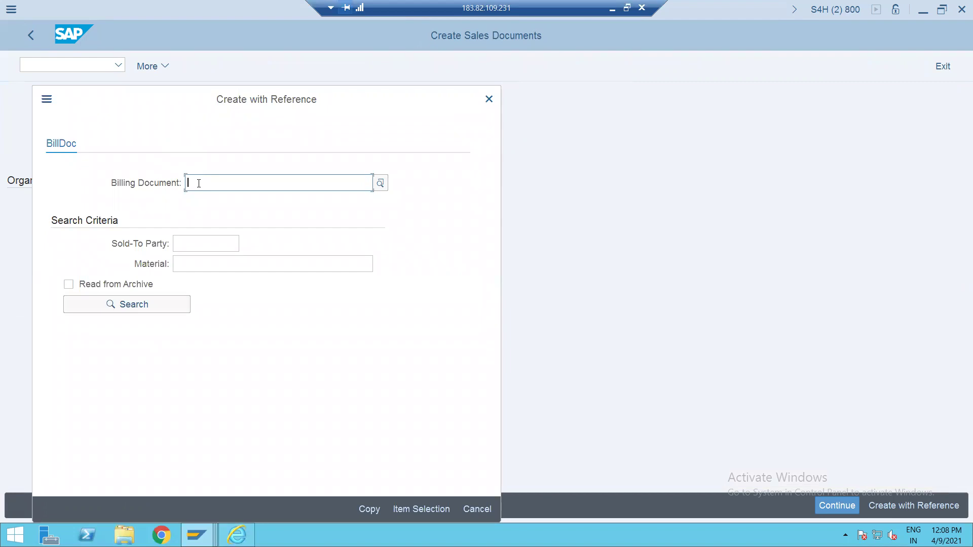
key("ctrl+v")
left_click(367, 509)
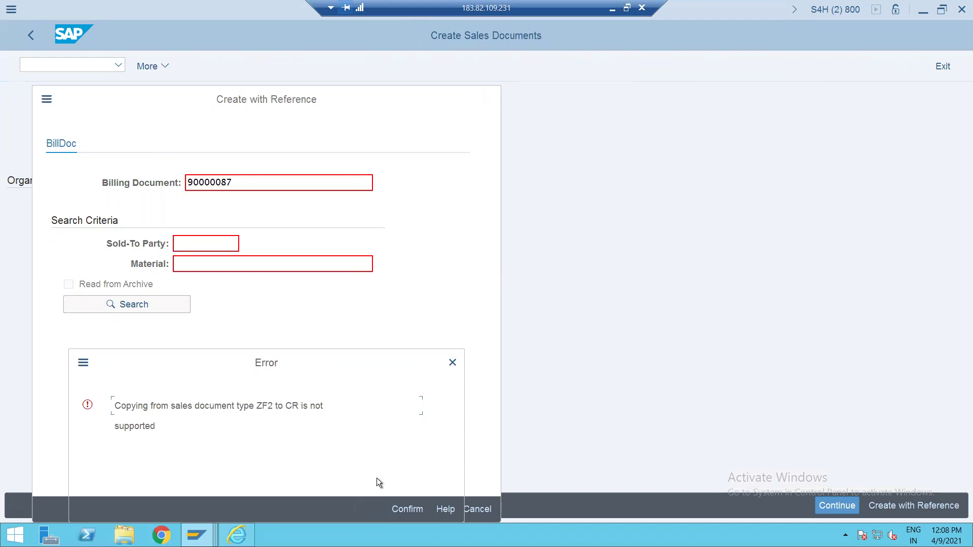
left_click(403, 511)
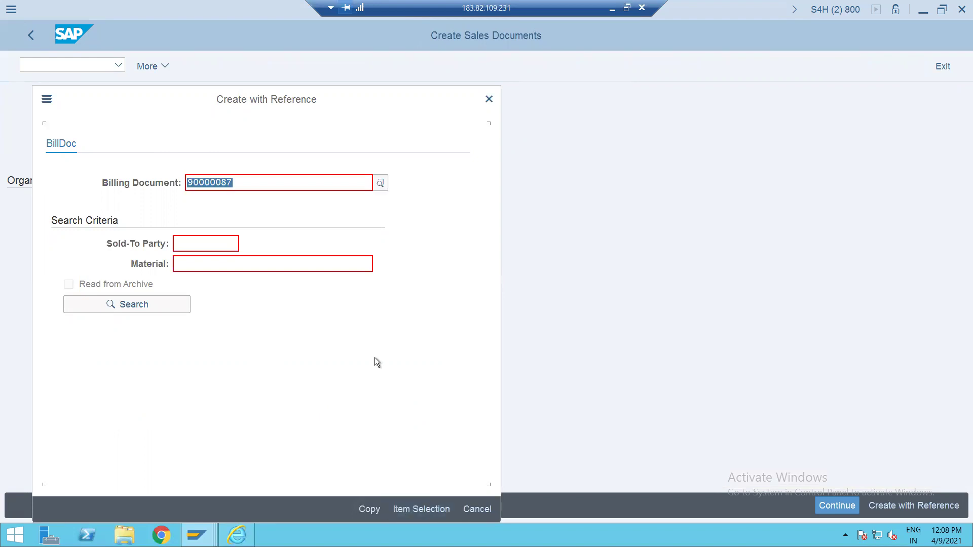
left_click(476, 510)
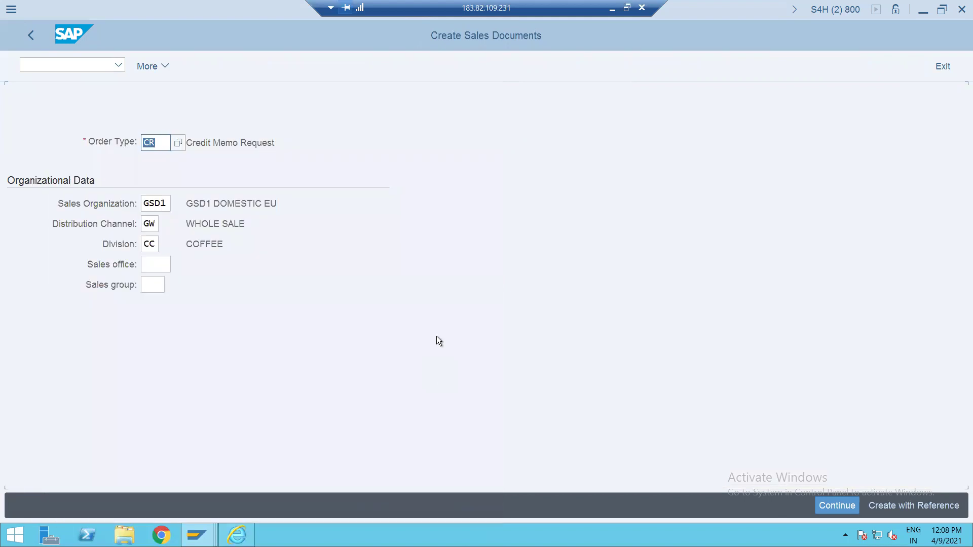
Step: Open copy control with transaction VTAF and start copying the header entry from billing type F2 to CR
left_click(51, 65)
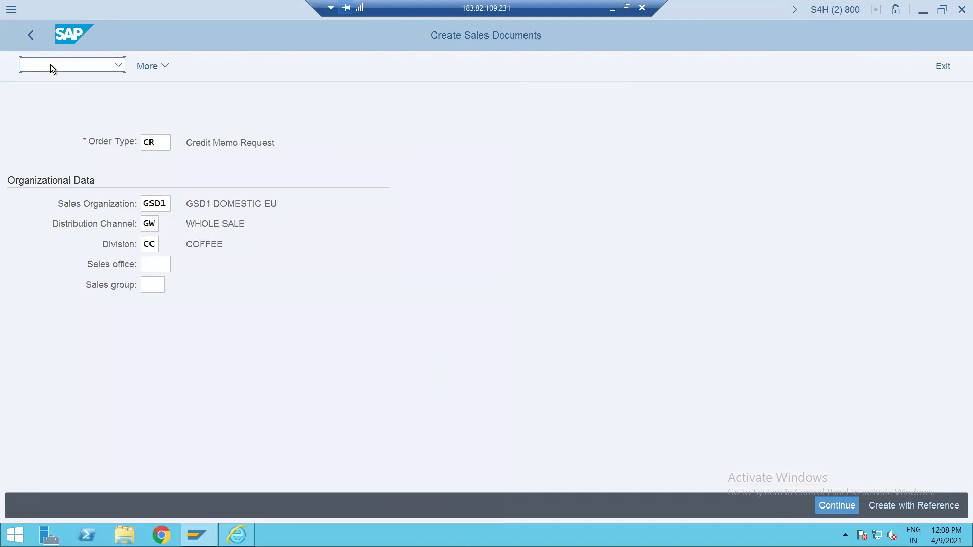
type("/NVT")
type("FA")
key("BackSpace")
key("BackSpace")
type("AF")
key("Return")
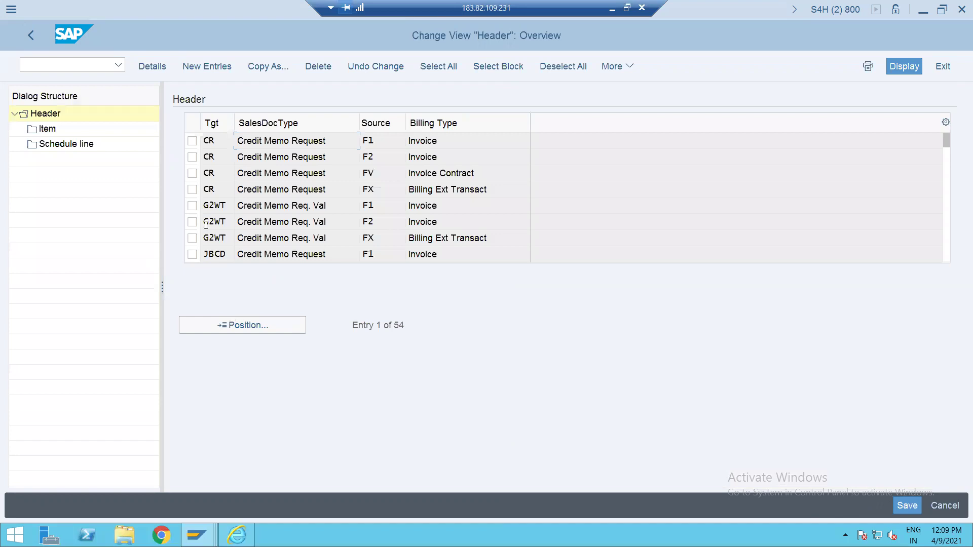
left_click(192, 157)
left_click(257, 65)
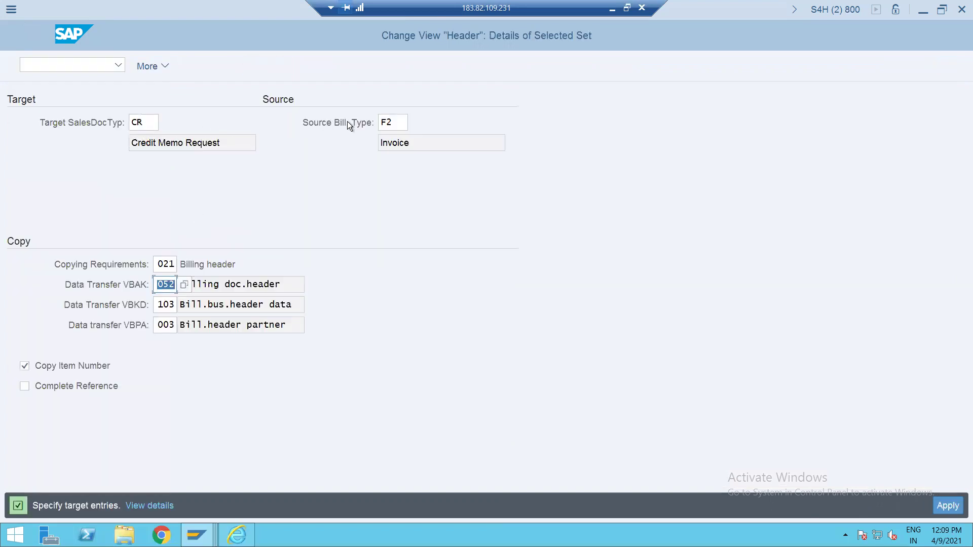
Step: Set the source billing type of the copied CR header entry to ZF2 and copy it with all dependent entries
left_click_drag(391, 126, 357, 123)
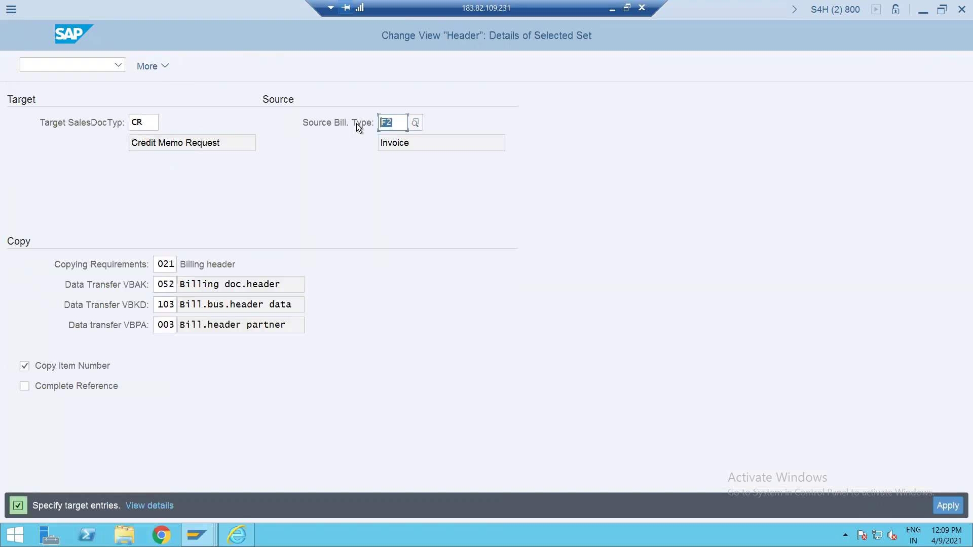
key("Delete")
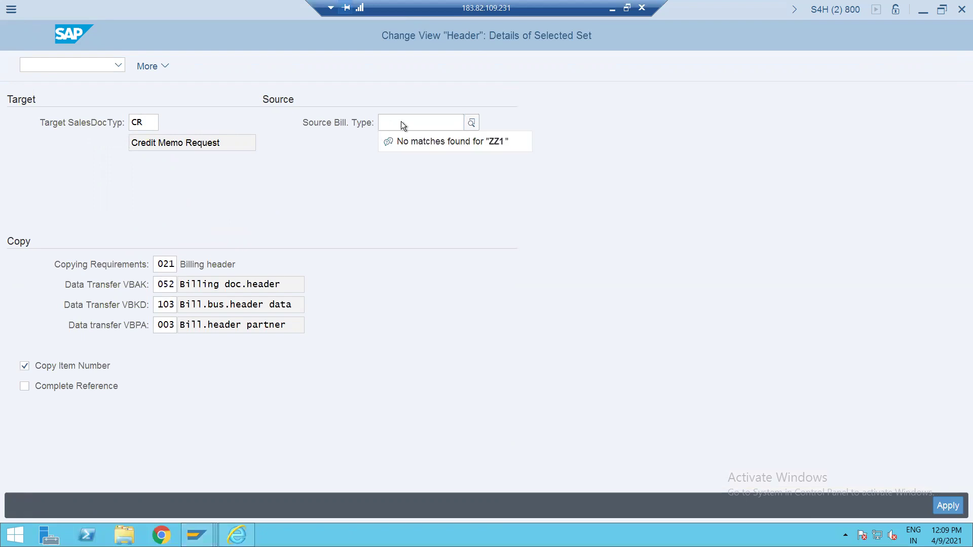
key("ctrl+z")
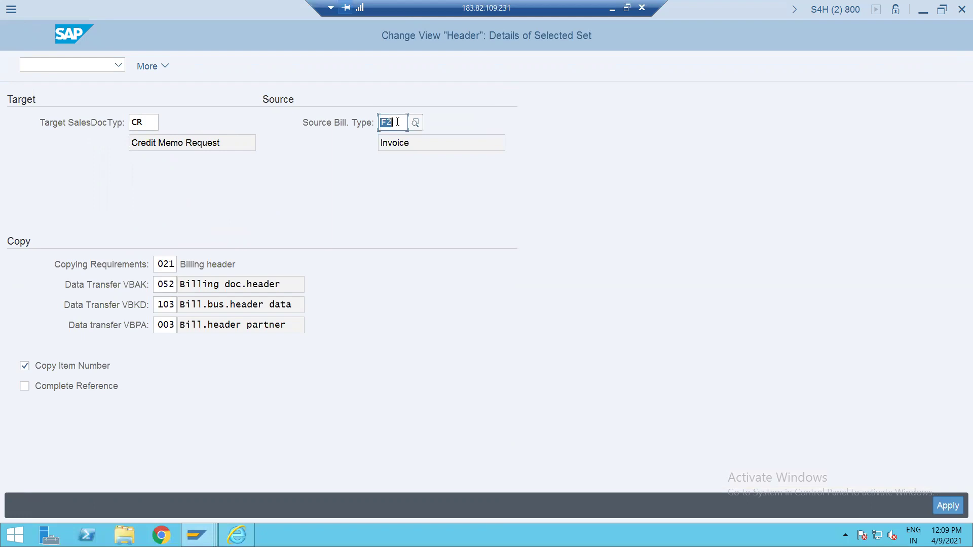
key("Delete")
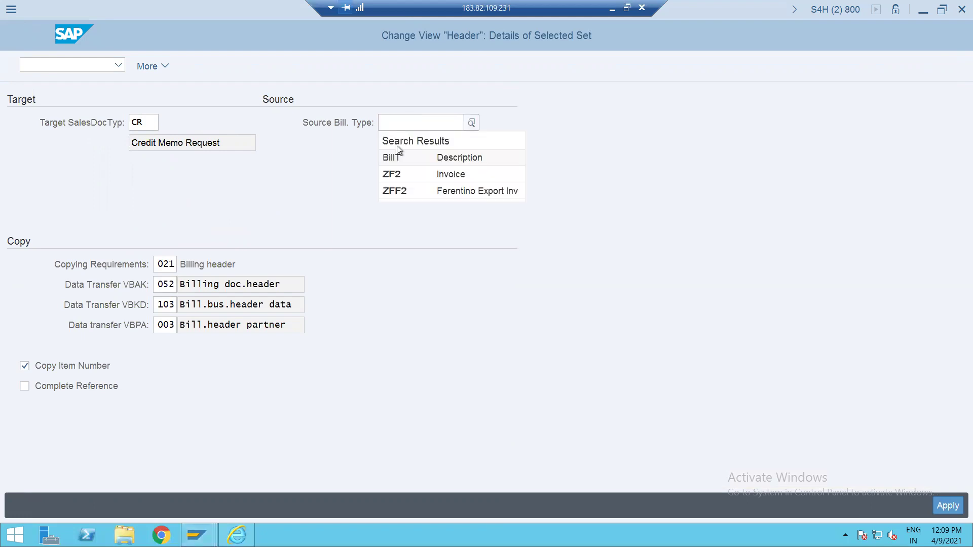
left_click(400, 174)
key("Return")
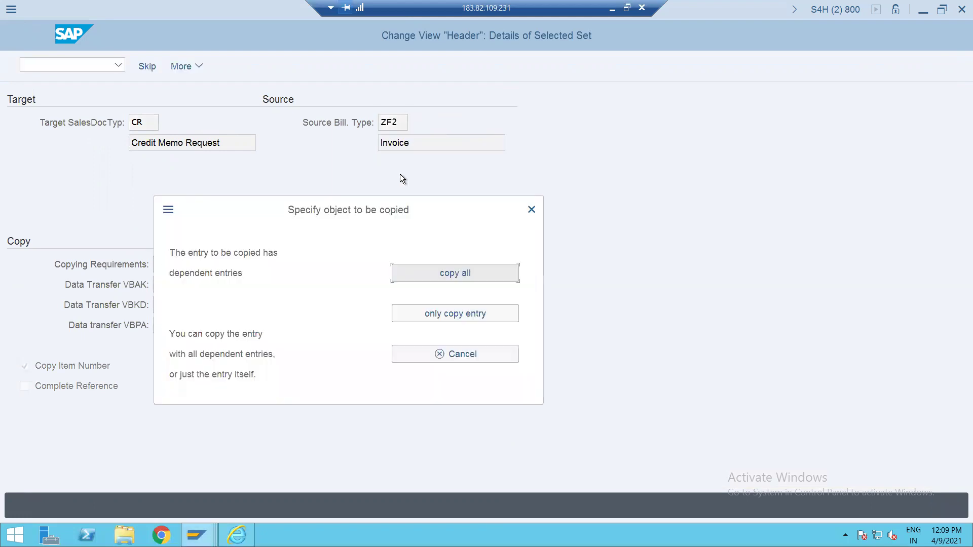
key("Return")
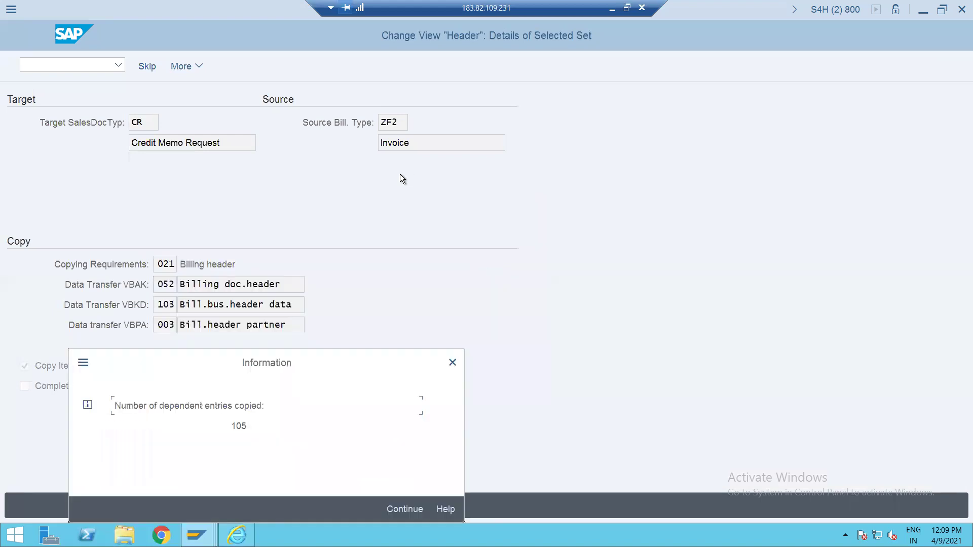
key("Return")
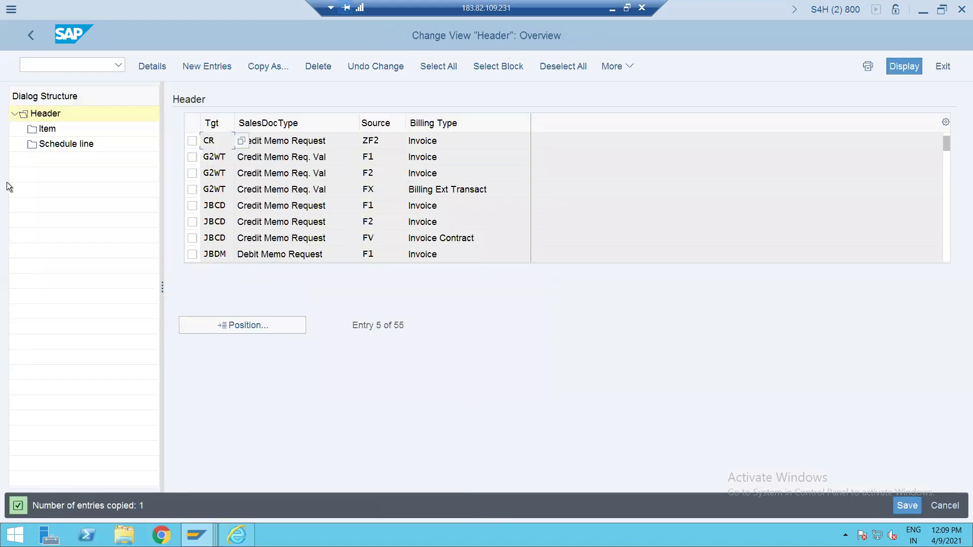
Step: Open the item level of the ZF2 to CR copy control and look up item category TAN
double_click(43, 129)
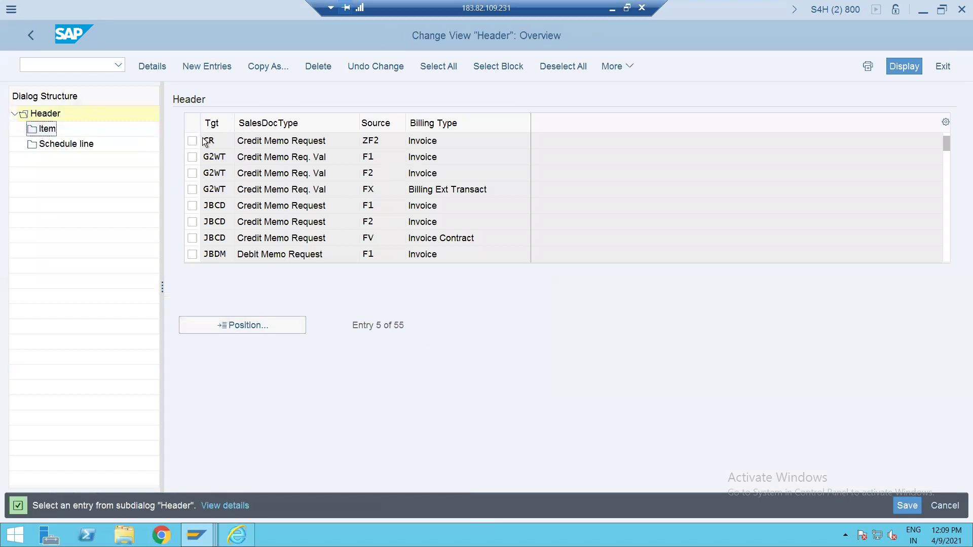
left_click(190, 142)
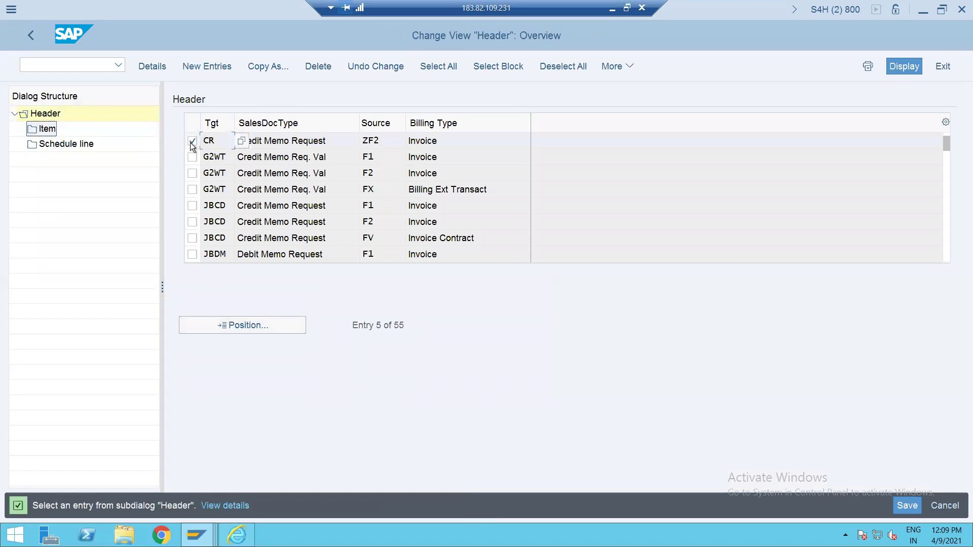
double_click(45, 130)
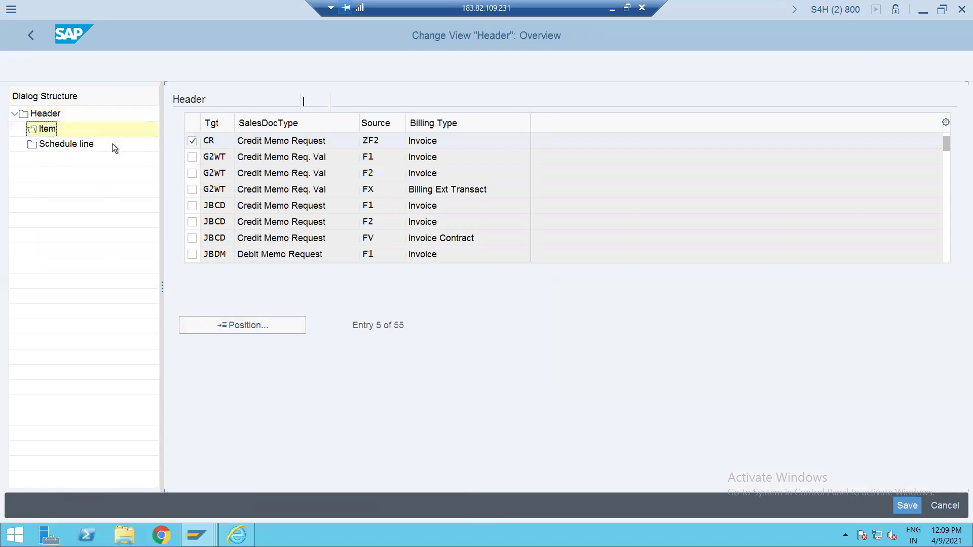
left_click(278, 326)
type("gt")
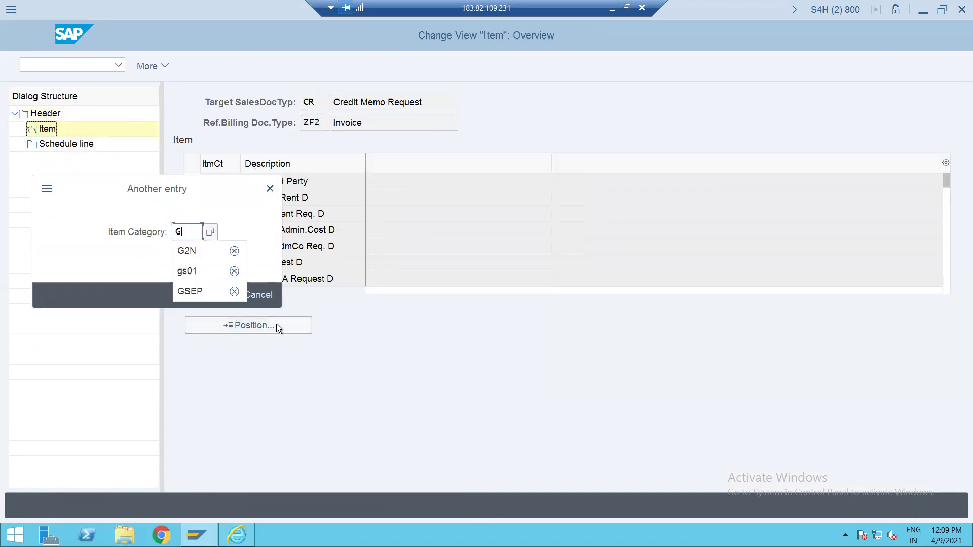
key("Return")
left_click(267, 327)
type("TAN")
key("Return")
Step: Locate item category ZTAN in the item copy control and save the copy control under customizing request CRDEMO
left_click(266, 325)
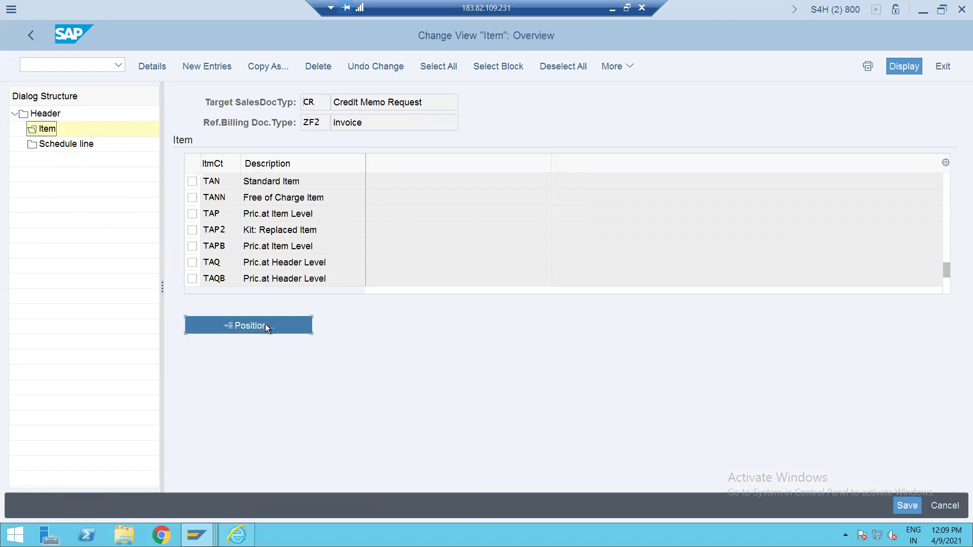
type("ZTAN")
key("Return")
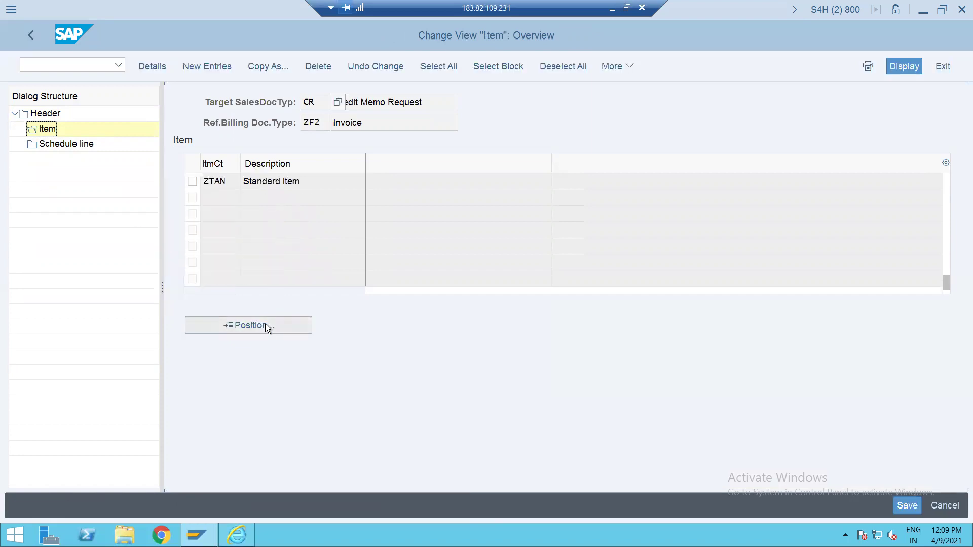
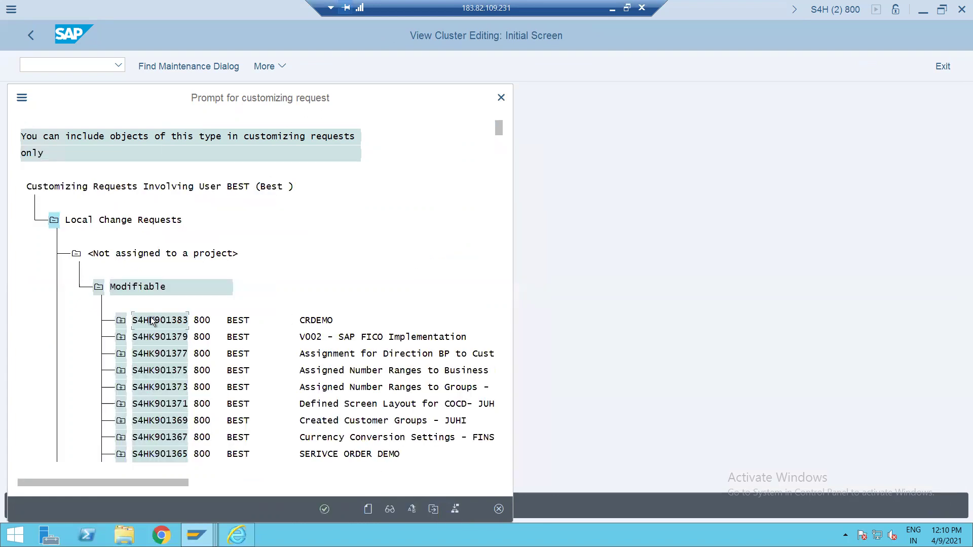
double_click(152, 321)
left_click(266, 299)
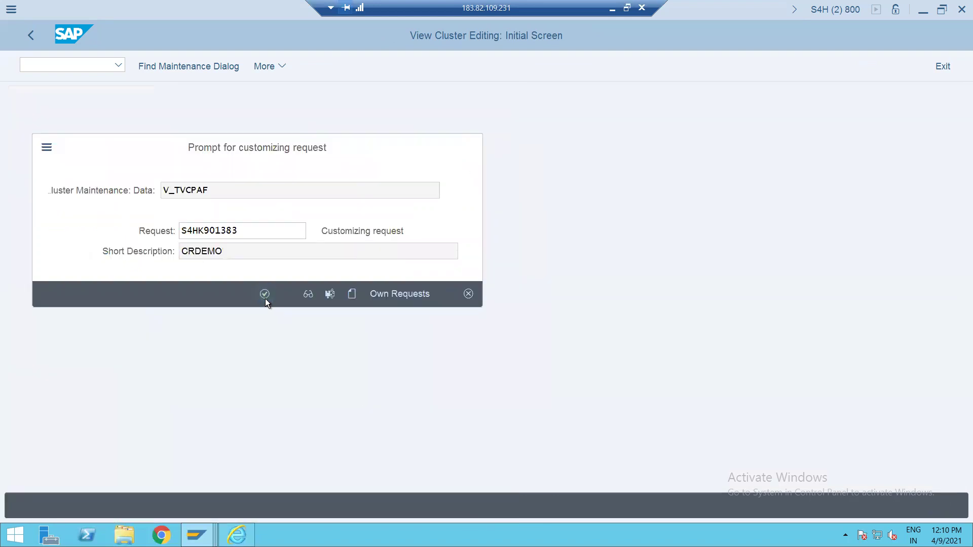
Step: Create a credit memo request of type CR in transaction VA01 with reference to the copied billing document
left_click(29, 64)
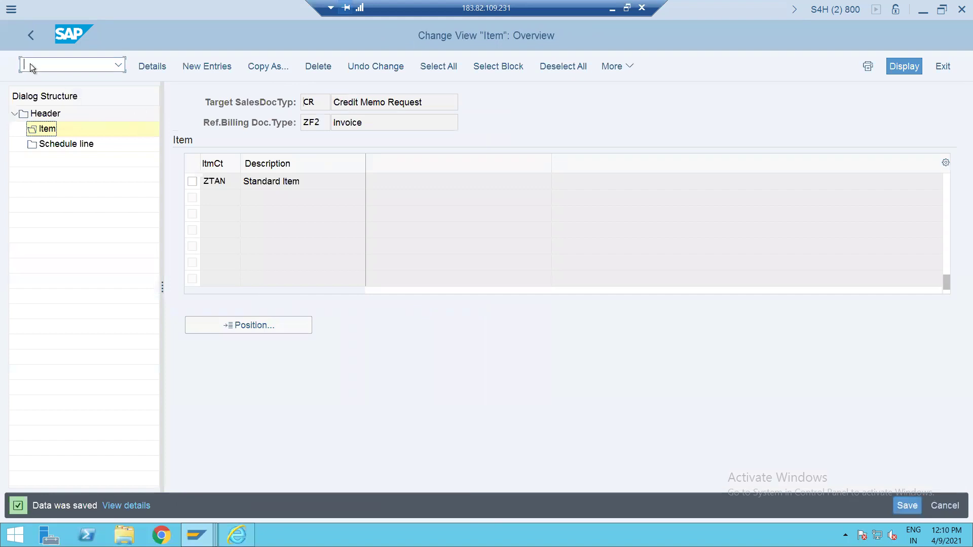
type("/NVA01")
key("Return")
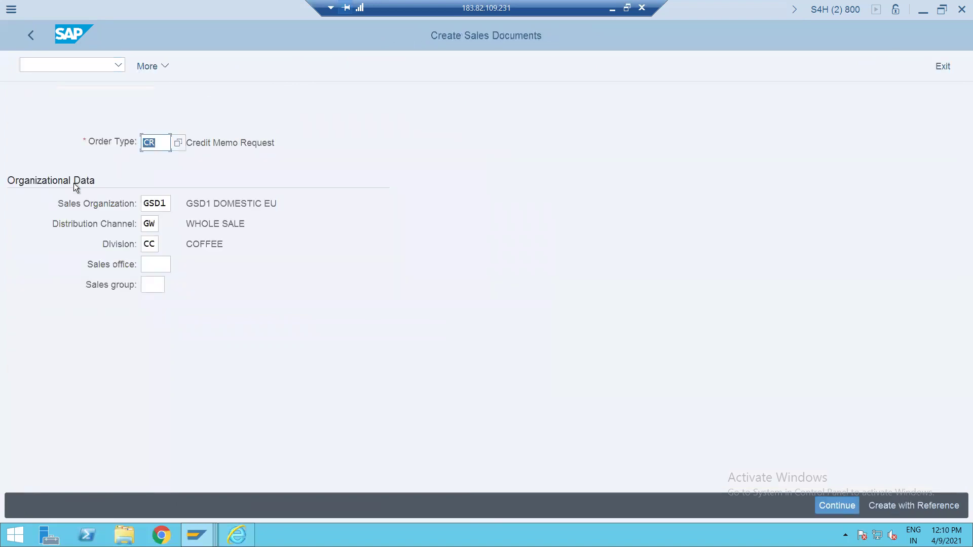
key("F8")
left_click(209, 182)
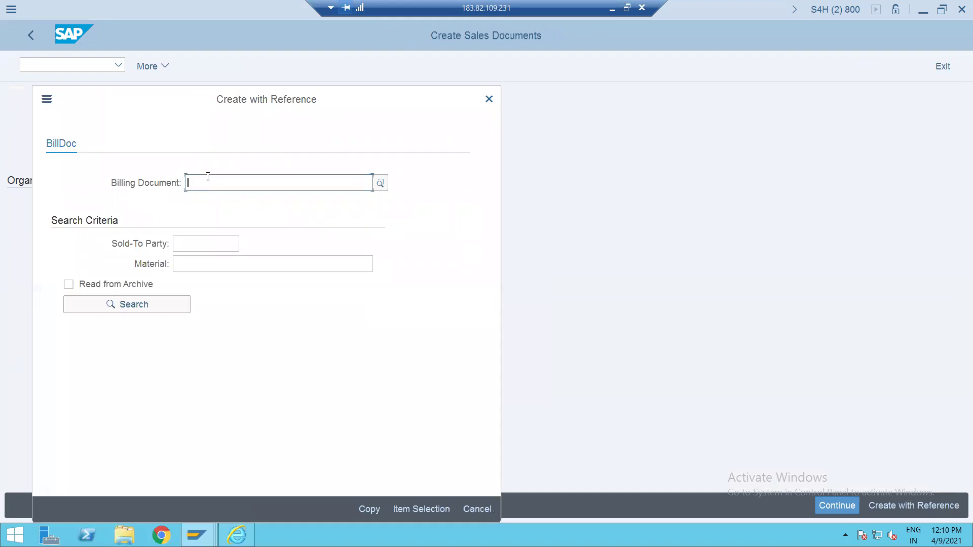
key("ctrl+v")
left_click(367, 510)
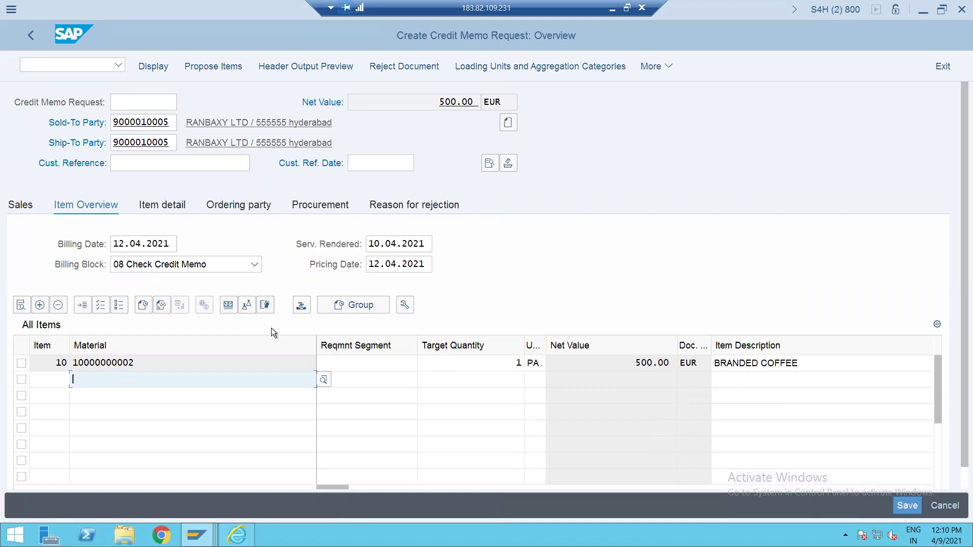
Step: Review the pricing conditions of item 10 in the credit memo request and return to the overview
double_click(503, 364)
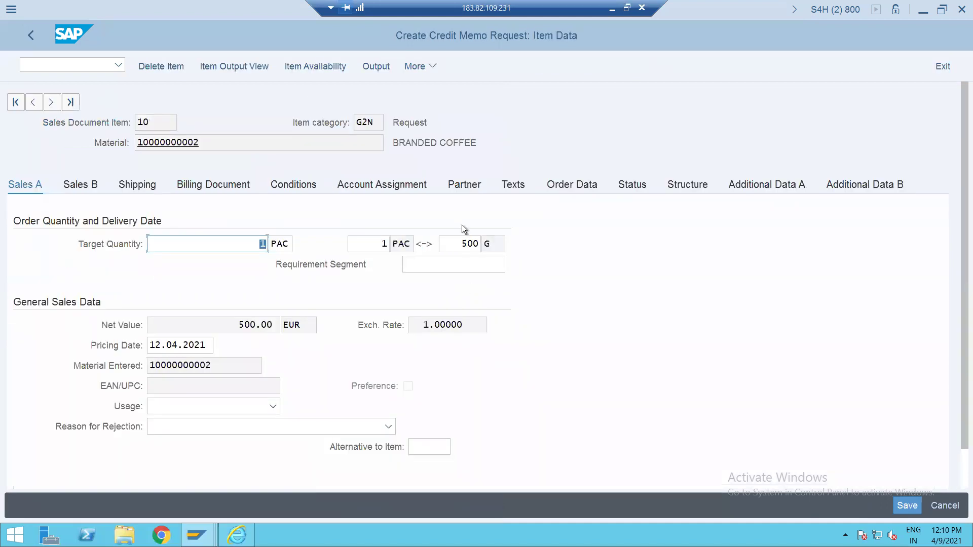
left_click(284, 184)
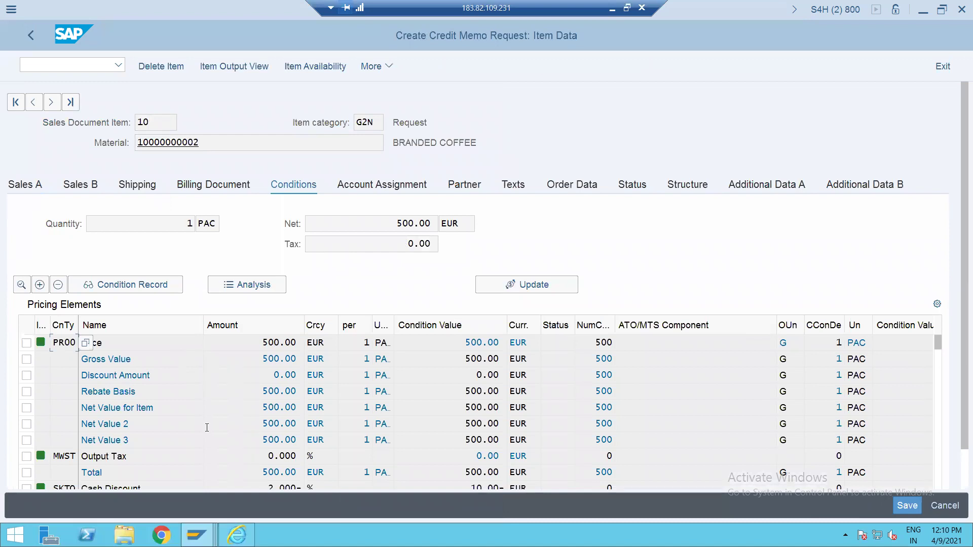
left_click(32, 35)
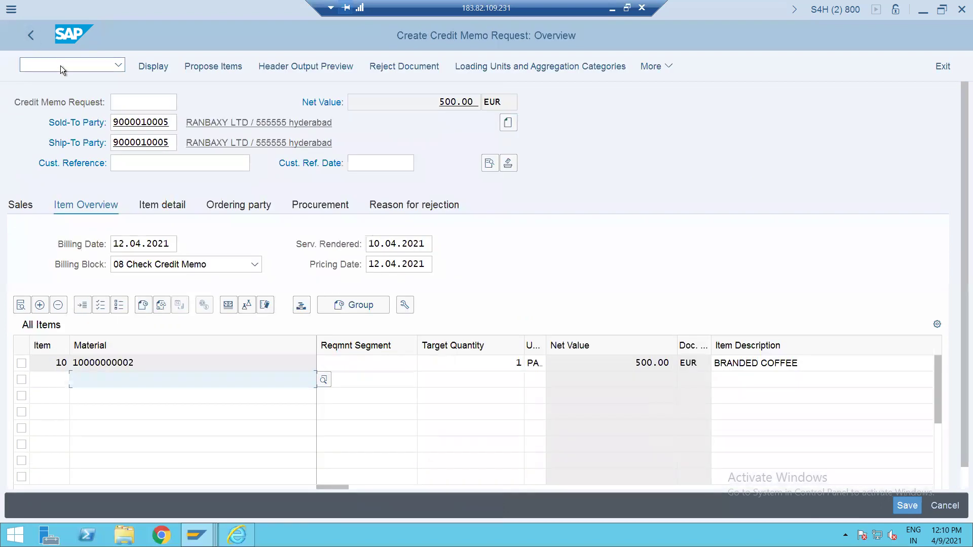
Step: Try to set the sales unit side of item 10's quantity conversion to 0.5 PAC and reset it to 1 PAC
left_click(237, 381)
double_click(515, 364)
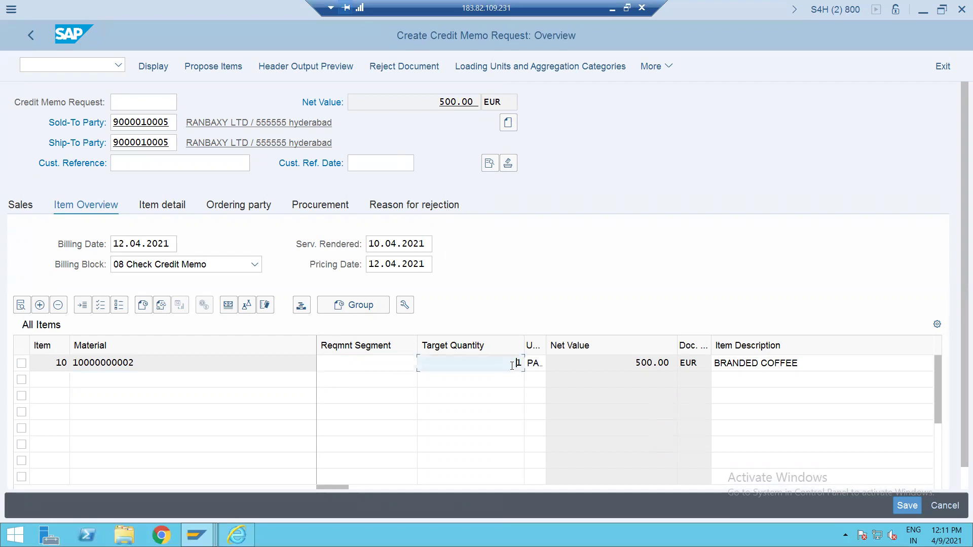
double_click(468, 360)
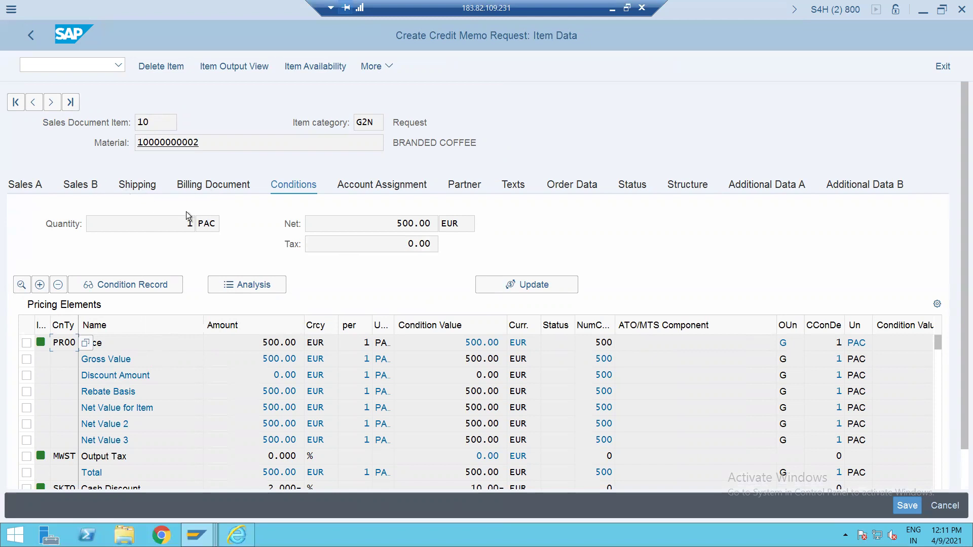
left_click(80, 185)
left_click(41, 184)
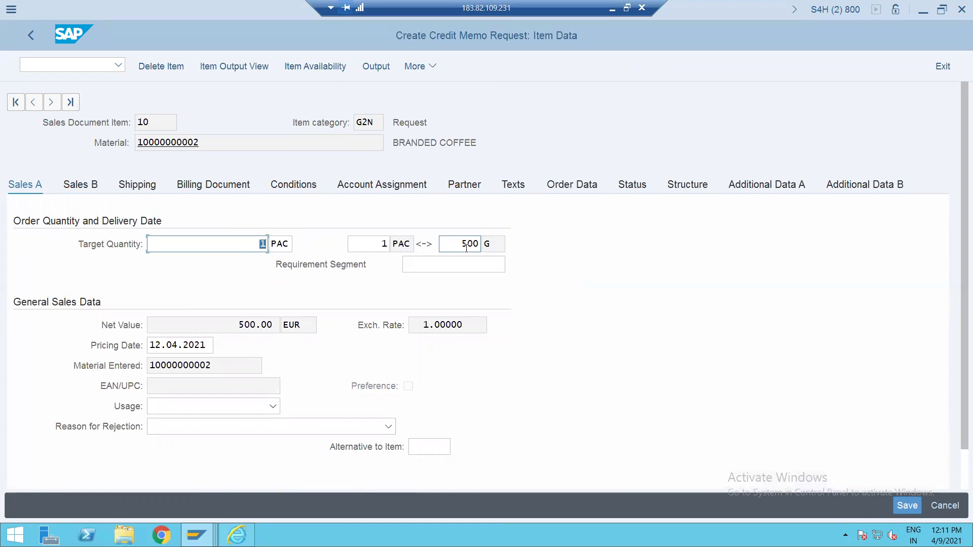
left_click(378, 246)
left_click_drag(378, 247, 394, 245)
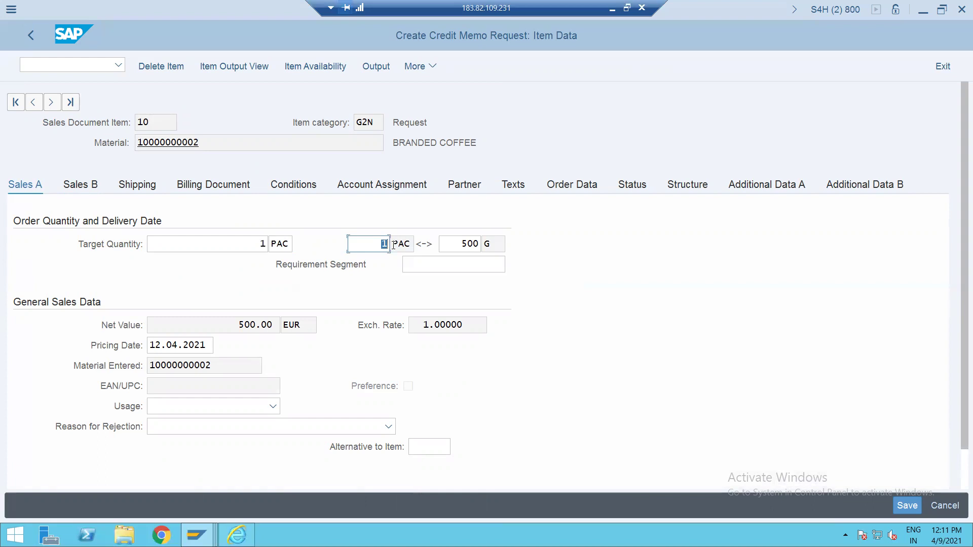
type("0.5")
key("Return")
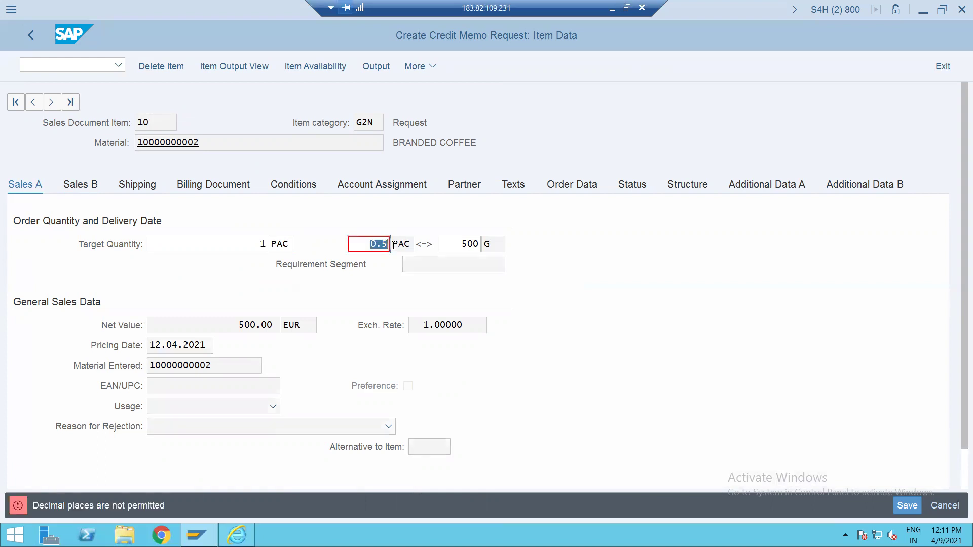
type("1")
key("Return")
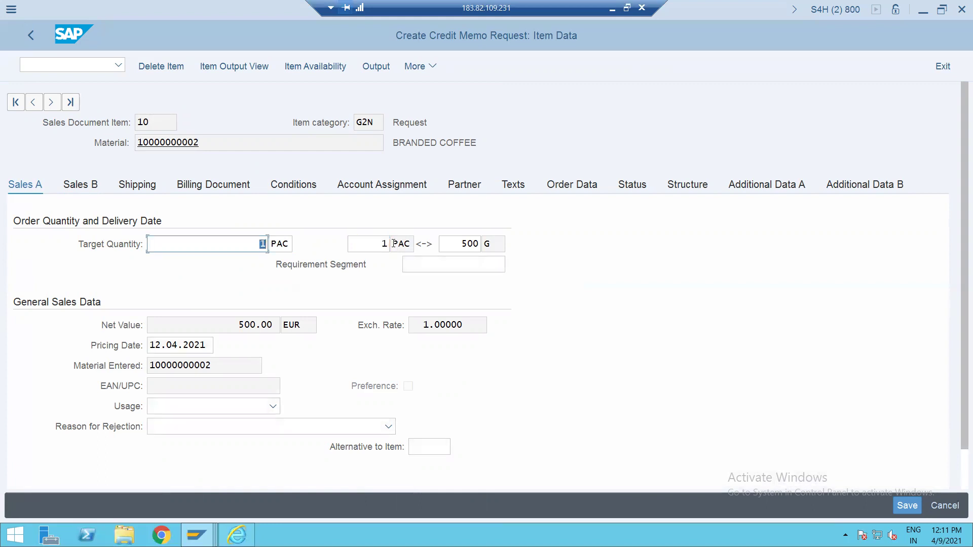
Step: Set item 10's conversion to 250 G per PAC and check its pricing conditions
double_click(470, 244)
type("250")
key("Return")
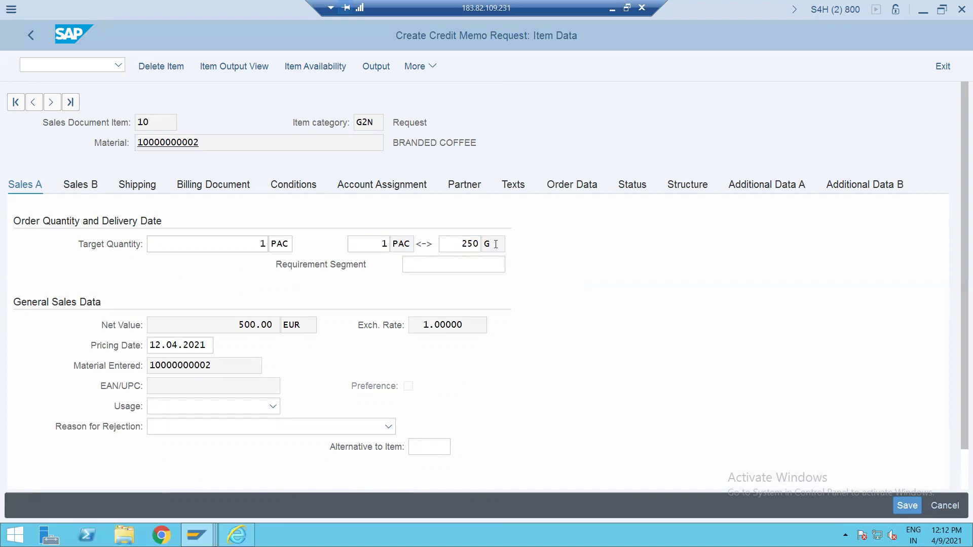
left_click(293, 184)
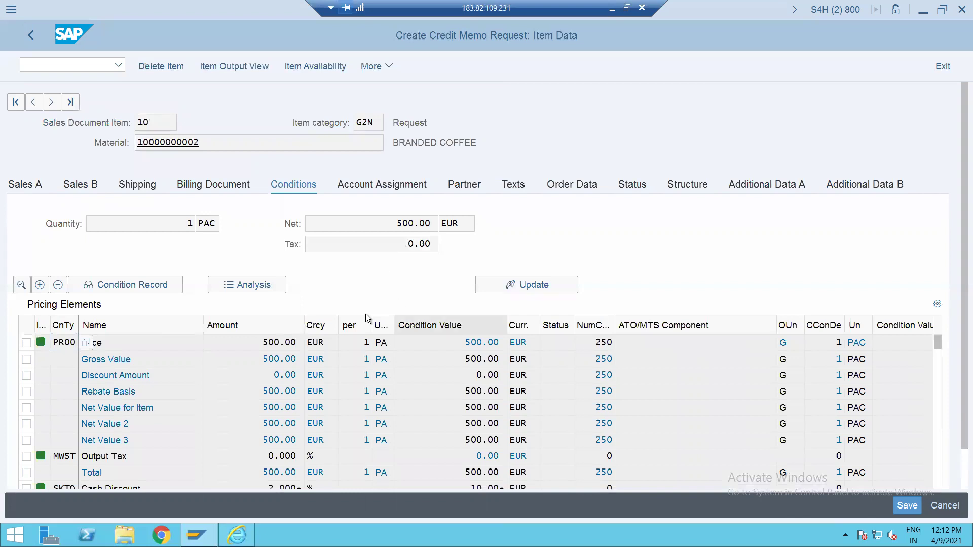
left_click(30, 36)
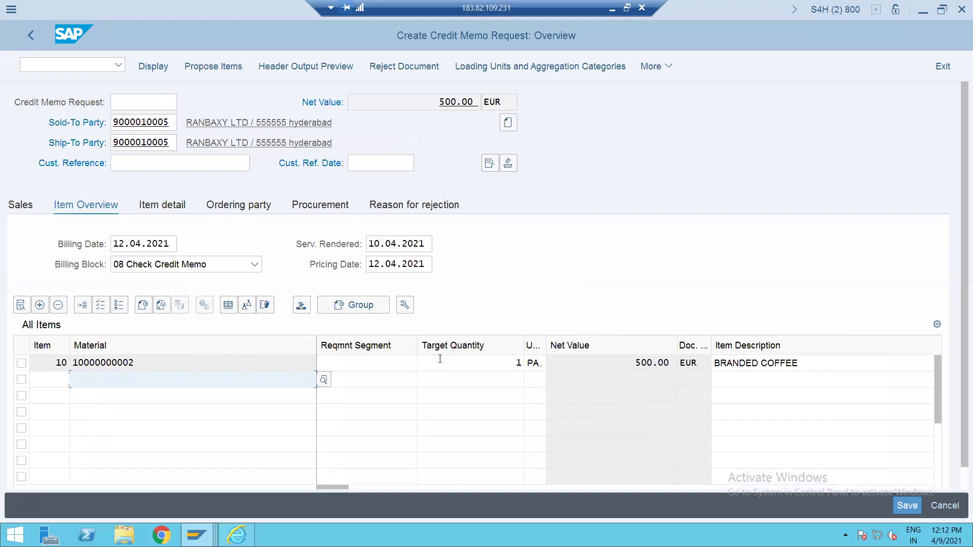
Step: Set the target quantity of item 10 to 5 with unit G in the item overview
double_click(515, 363)
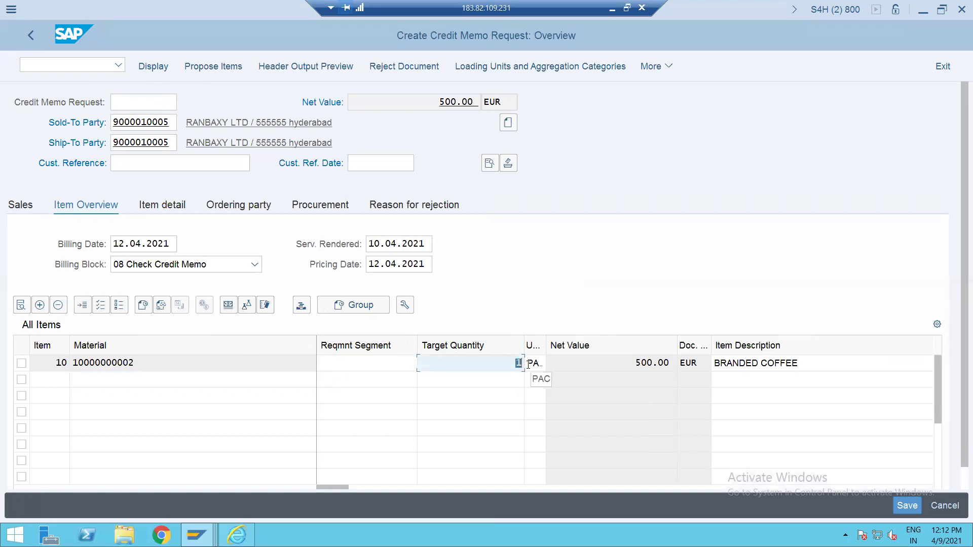
type("5")
key("Tab")
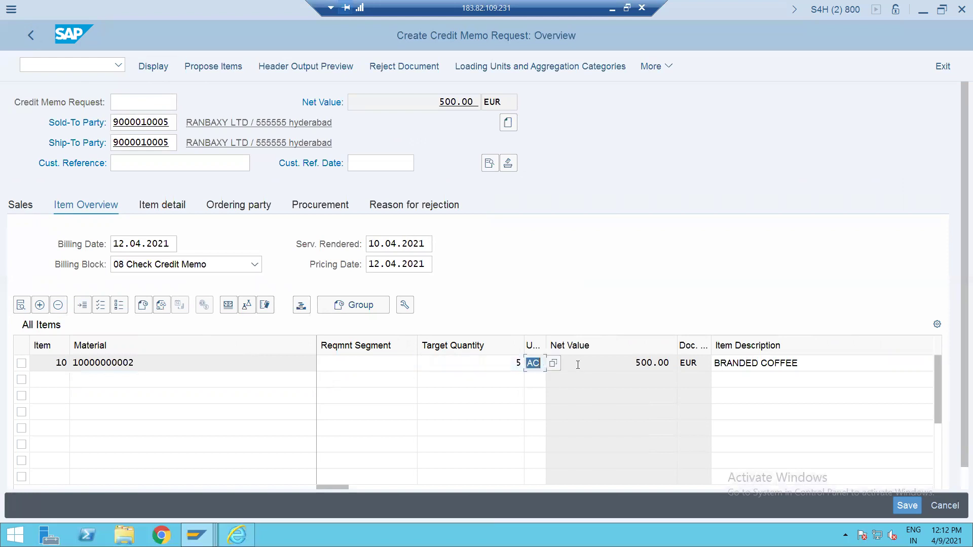
type("G")
key("Return")
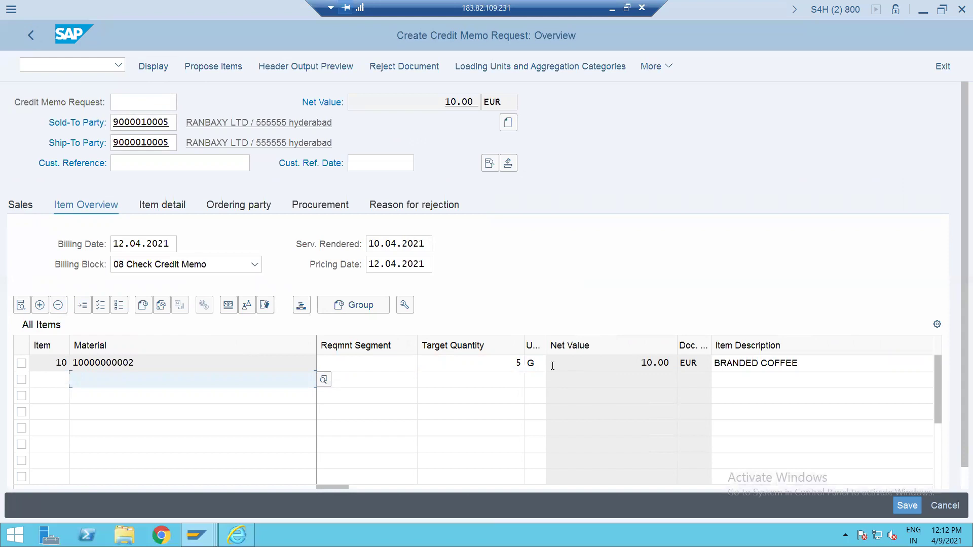
Step: Set the target quantity of item 10 to 250 G in the item overview
key("shift+Tab")
type("2")
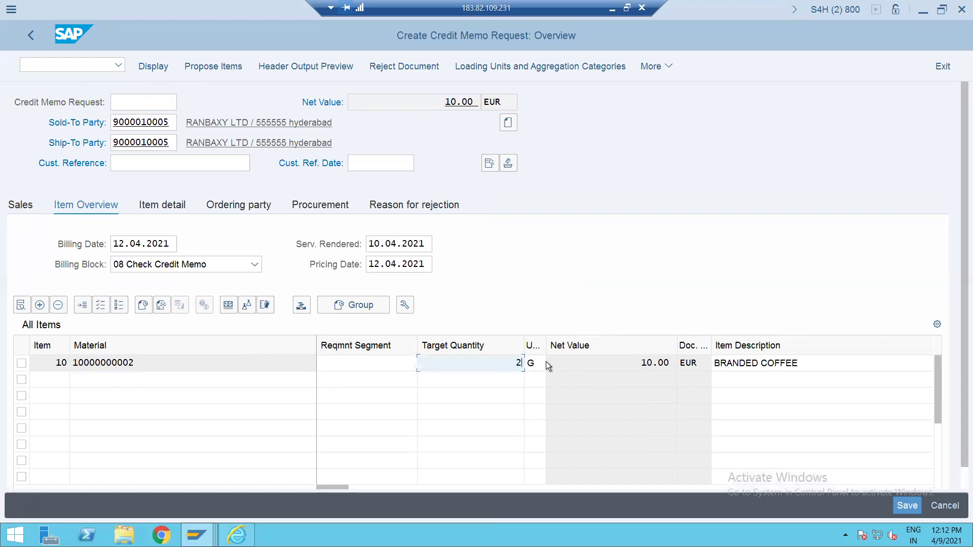
type("50")
key("Return")
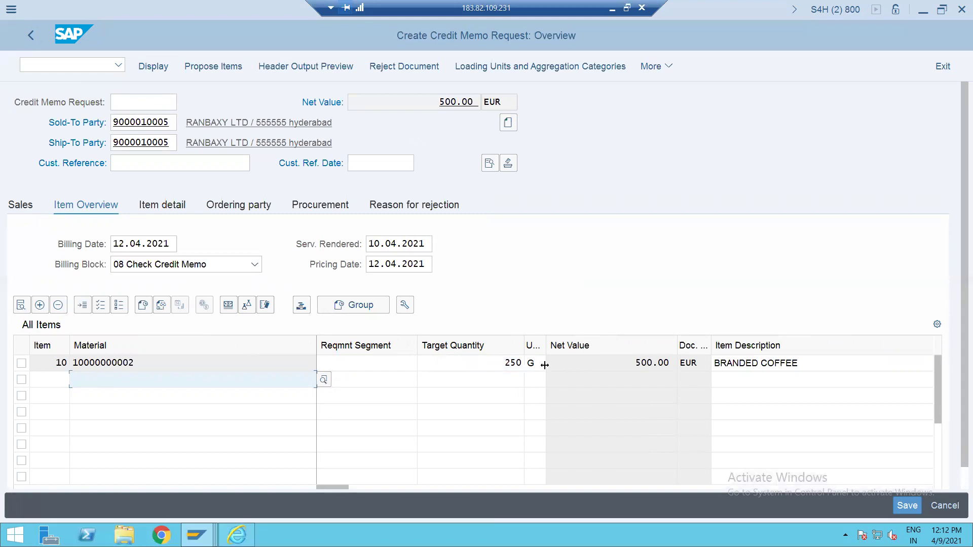
Step: Update item 10's pricing conditions with pricing type B, Carry out new pricing, and return to the overview
double_click(501, 364)
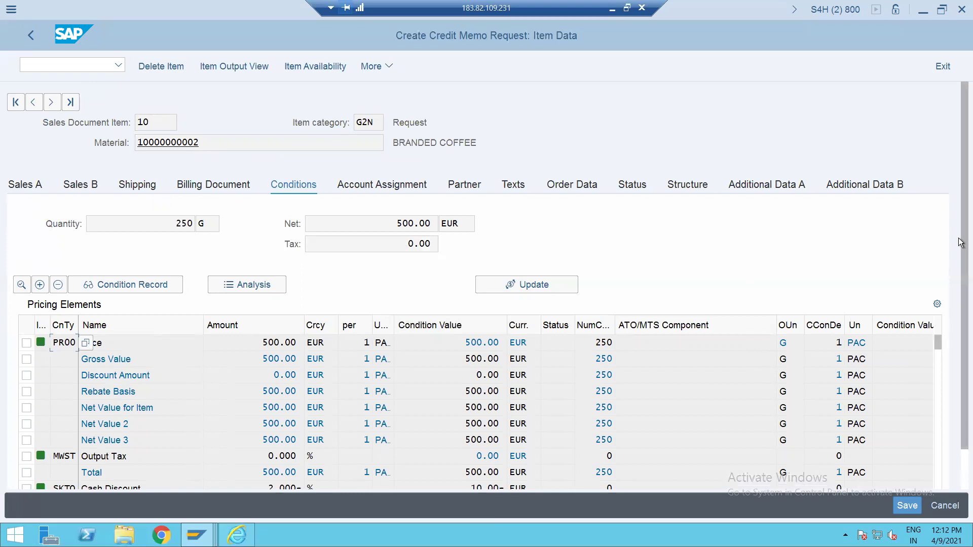
scroll(959, 342, "down", 1)
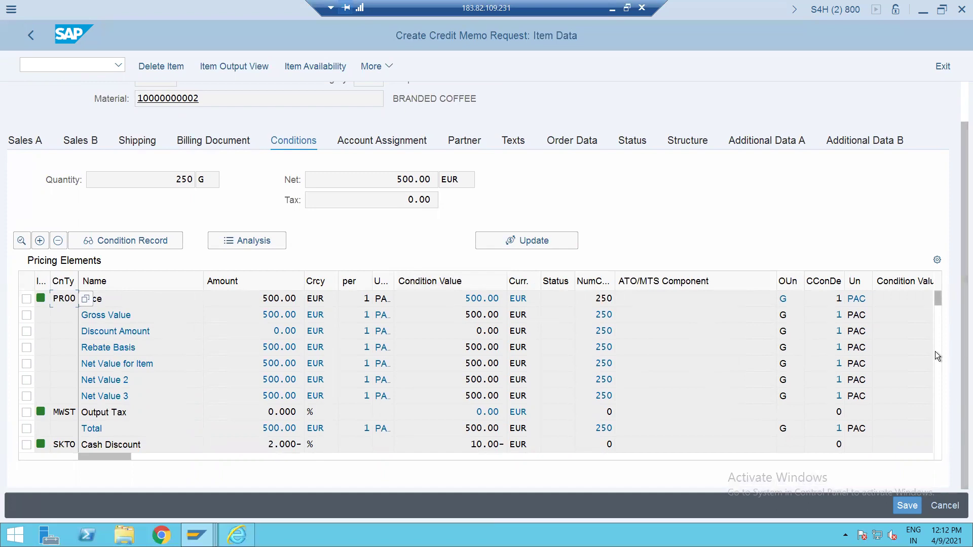
left_click(549, 241)
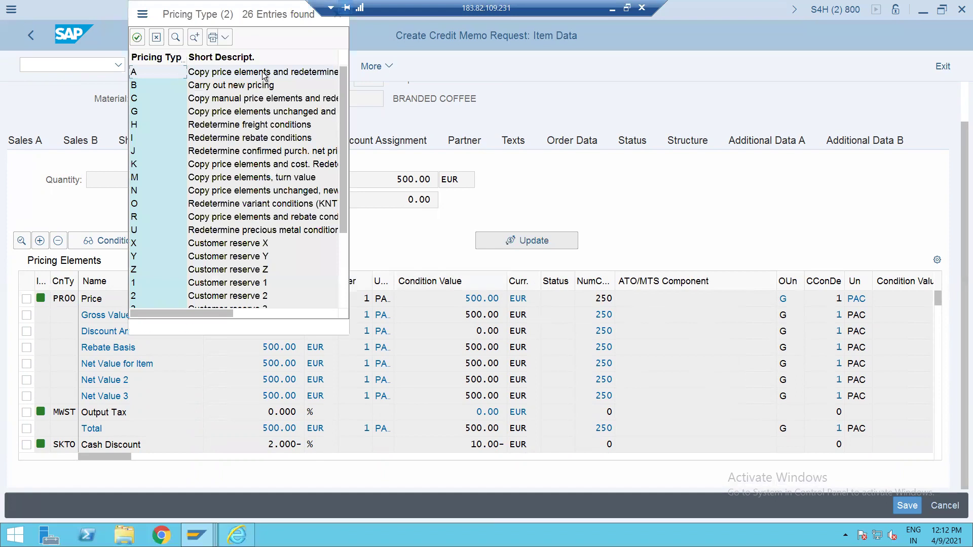
double_click(241, 87)
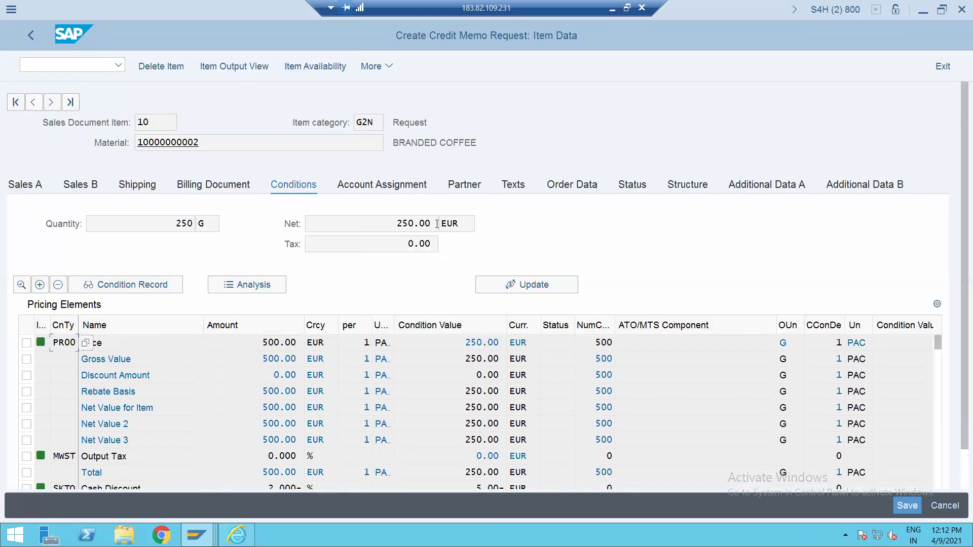
left_click_drag(465, 349, 502, 350)
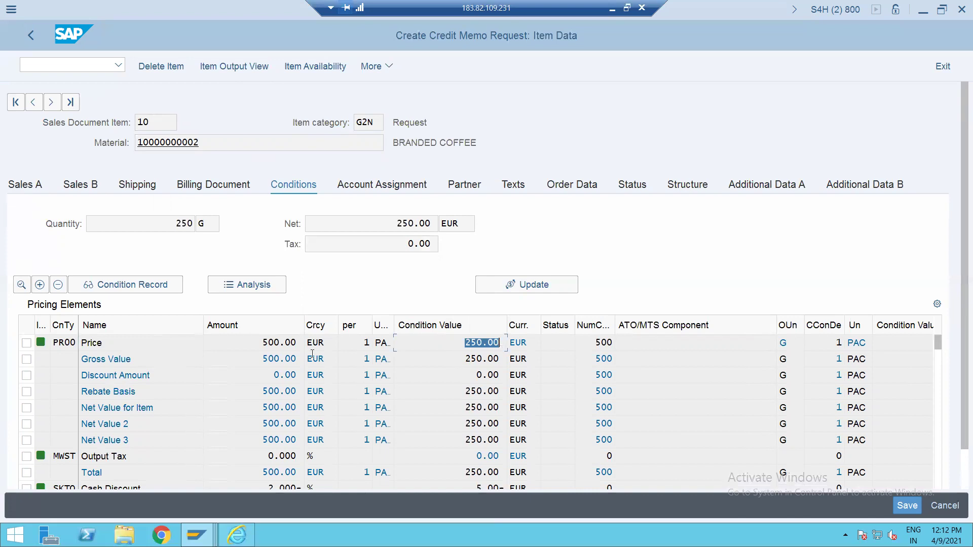
left_click(274, 344)
left_click(32, 38)
Step: Complete the missing order reason from the incompletion log with 100 Price difference: price was too high, and save the credit memo request
left_click(646, 66)
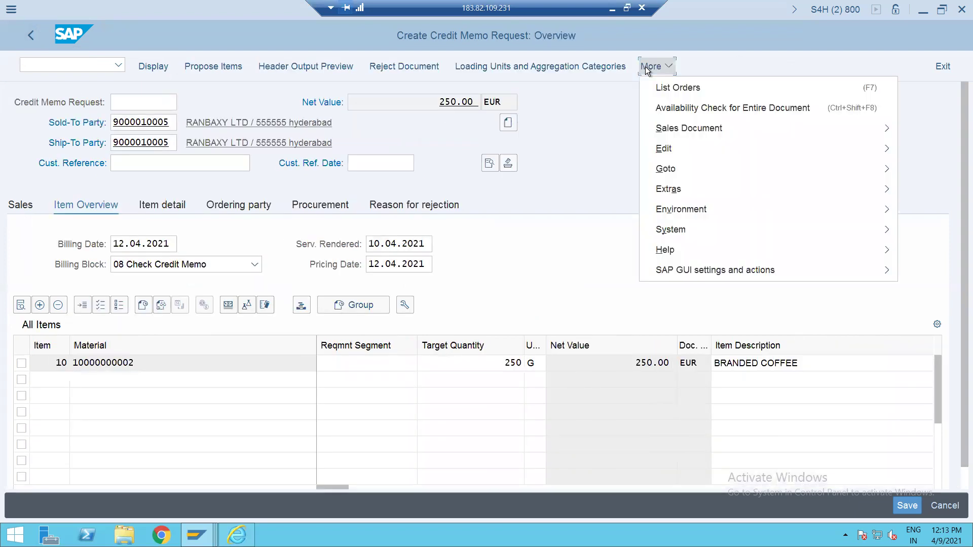
mouse_move(691, 134)
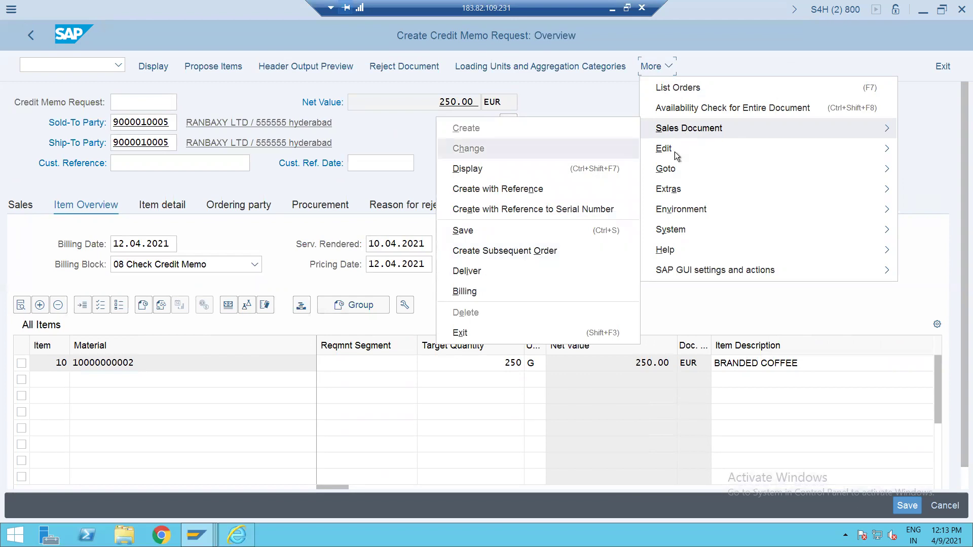
mouse_move(670, 151)
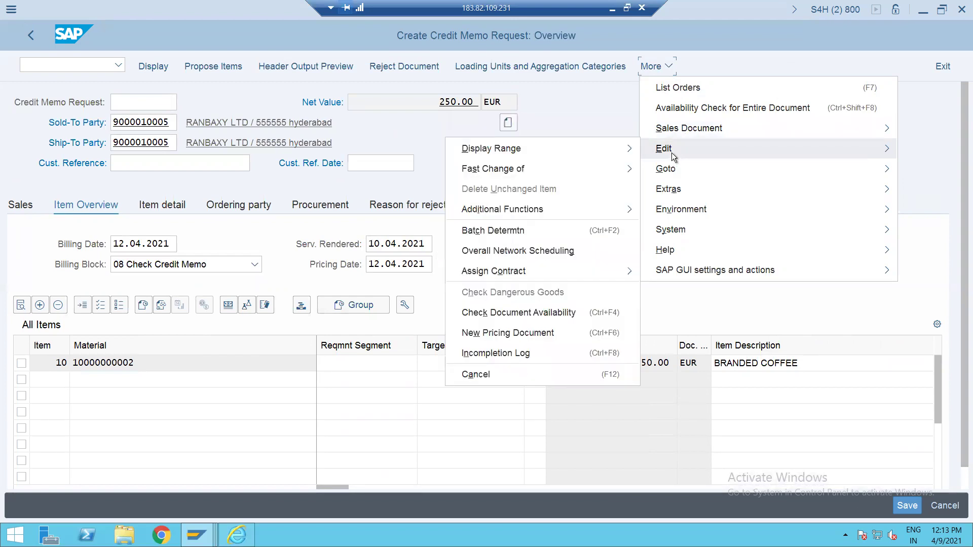
left_click(501, 354)
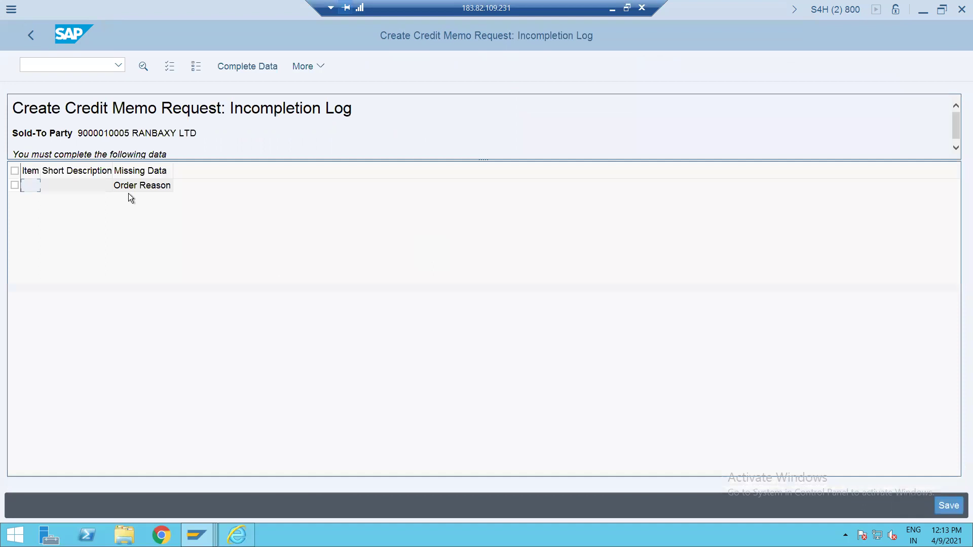
double_click(129, 188)
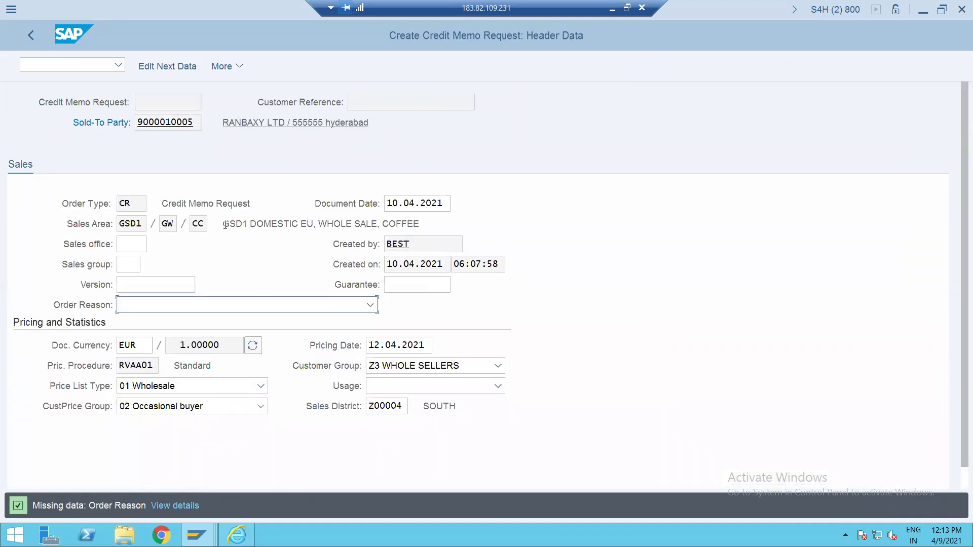
left_click(247, 302)
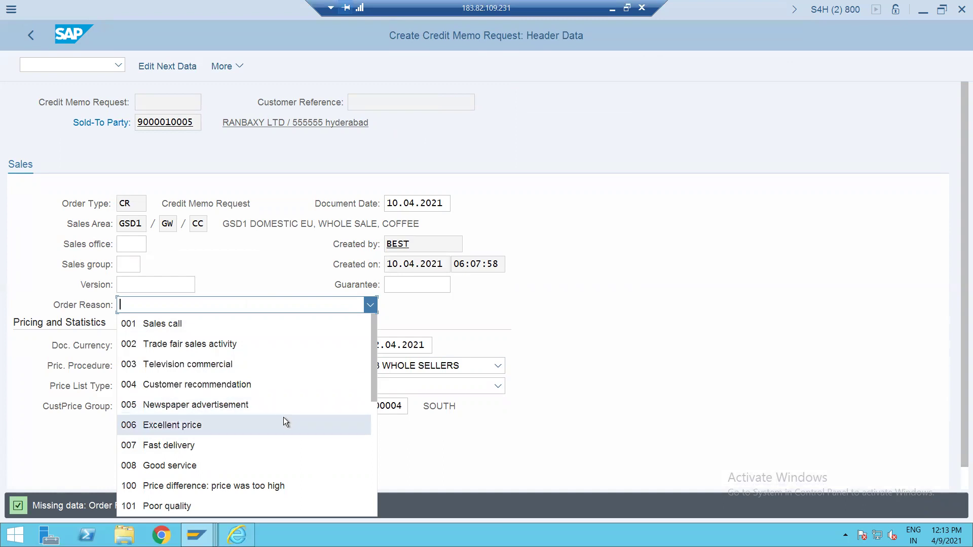
left_click(270, 484)
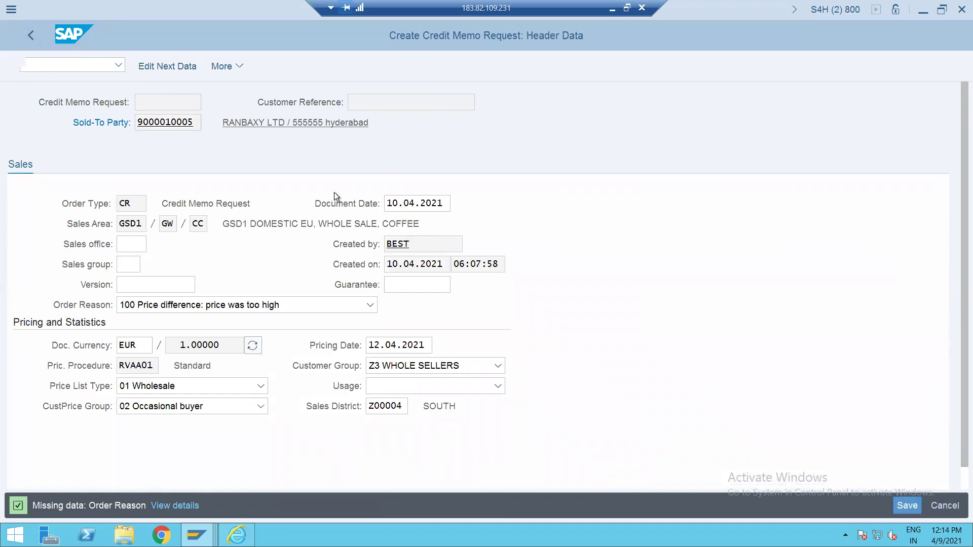
key("Return")
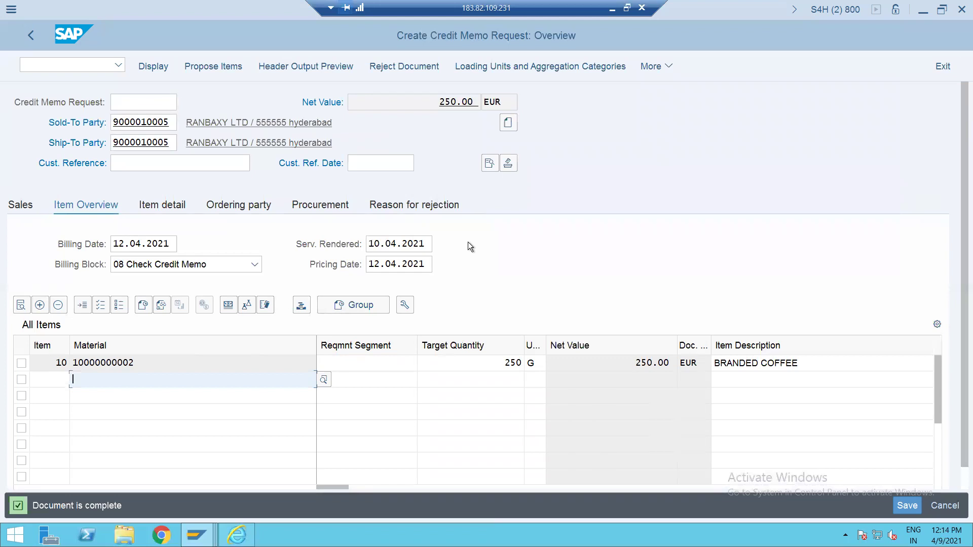
key("ctrl+s")
Step: Try to create a billing document for the saved credit memo request with transaction VF01
left_click(58, 64)
type("/NVF01")
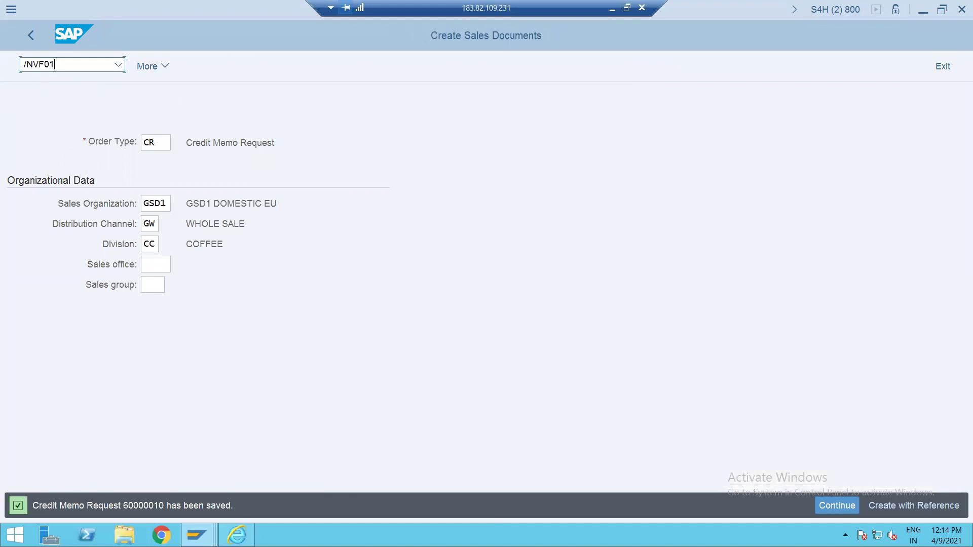
key("Return")
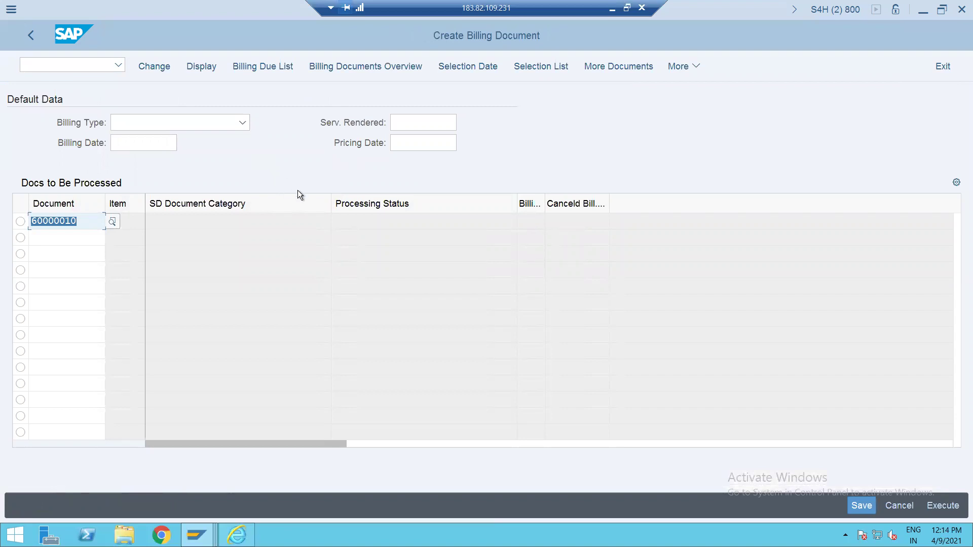
key("Return")
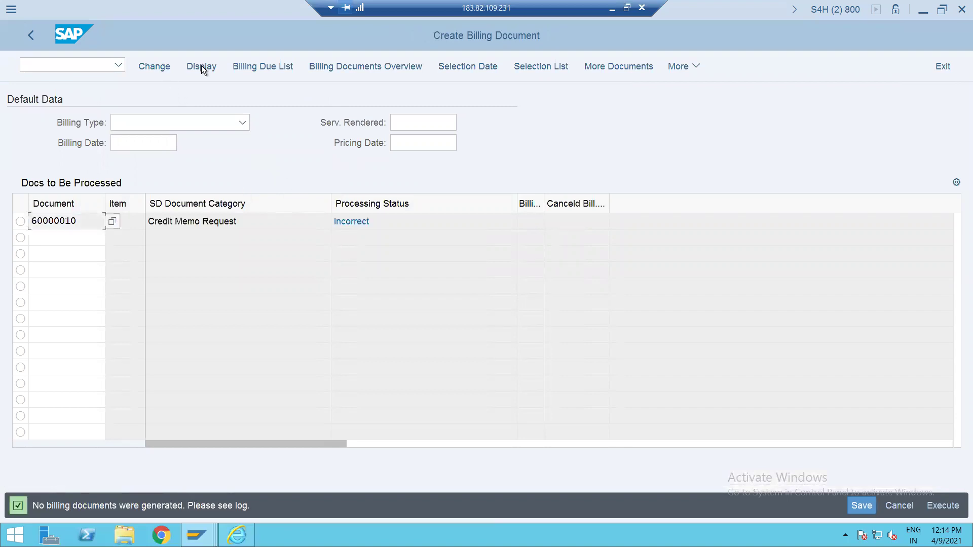
Step: Examine the billing error log and expand the entry for the credit memo request
left_click(685, 65)
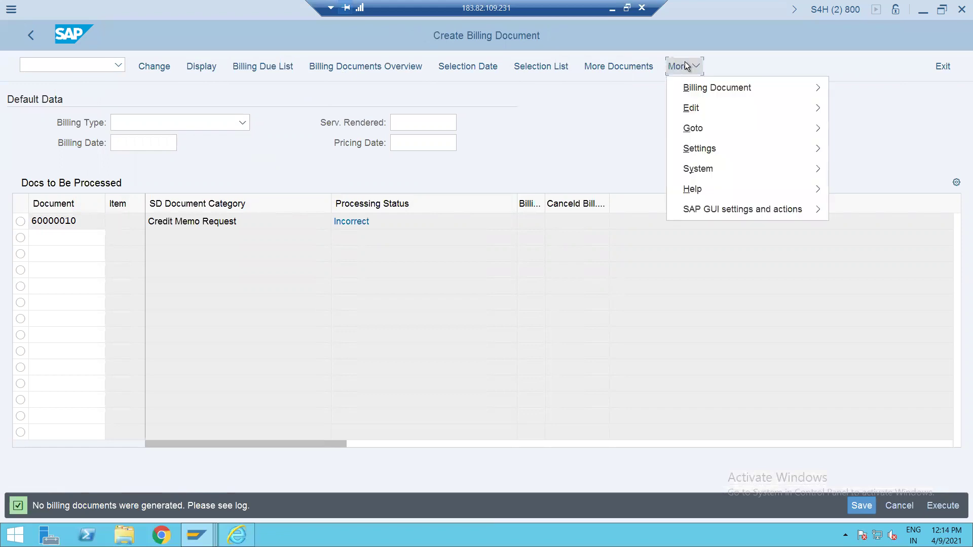
mouse_move(687, 110)
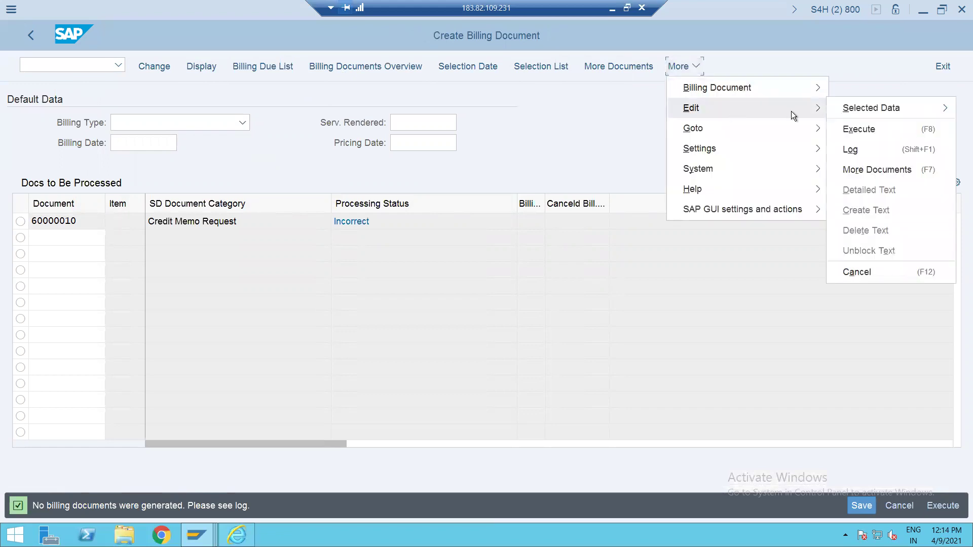
left_click(862, 148)
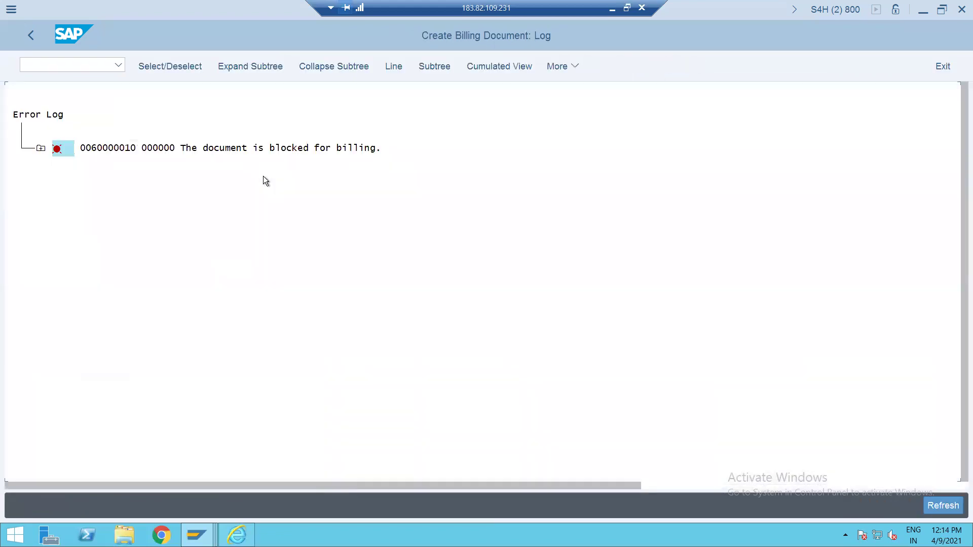
left_click(40, 148)
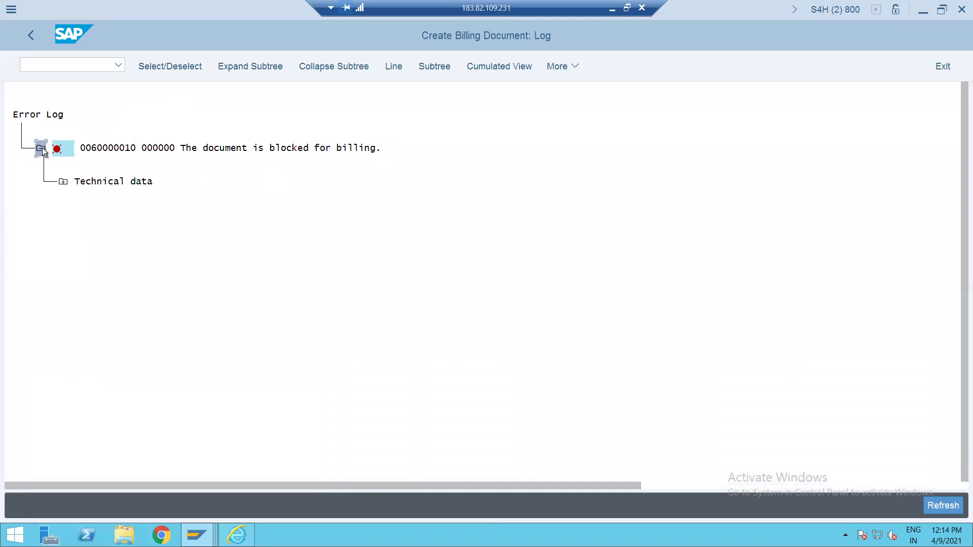
Step: Open the saved credit memo request for changing with transaction VA02
left_click(60, 62)
type("/N")
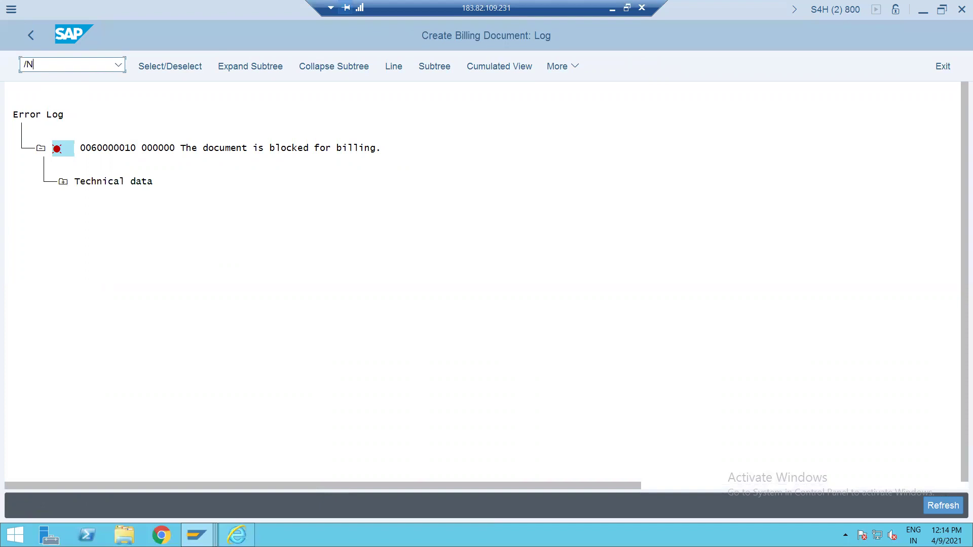
type("VF01")
key("BackSpace")
key("BackSpace")
key("BackSpace")
type("A02")
key("Return")
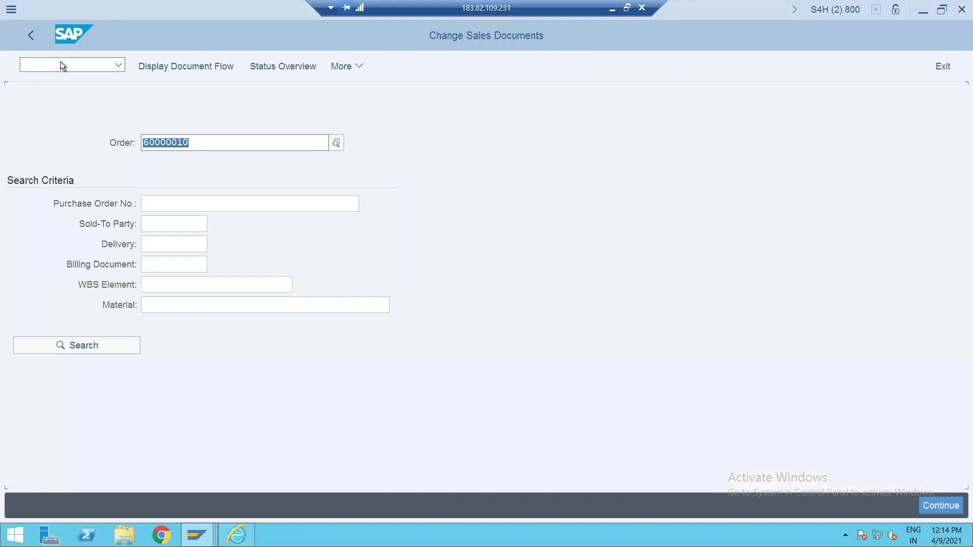
key("Return")
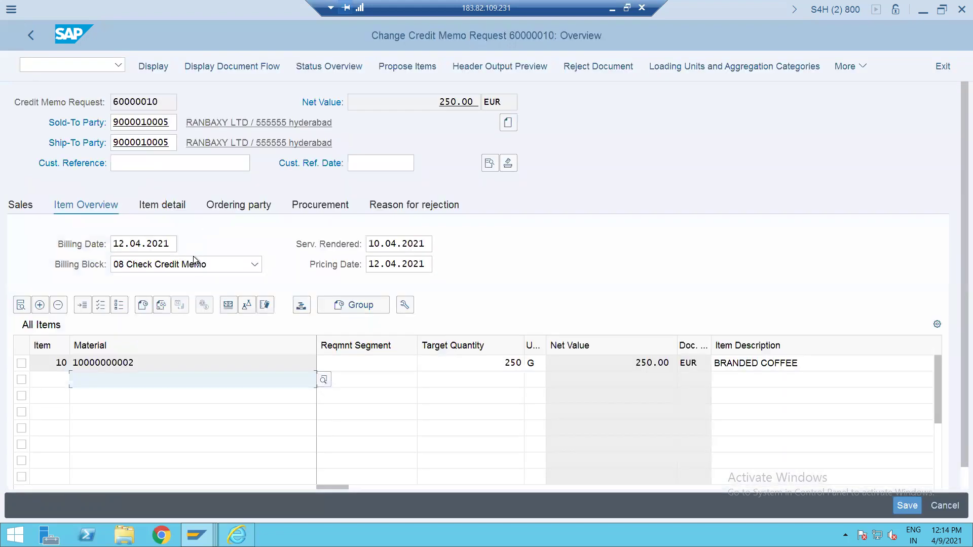
Step: Clear the billing block of the credit memo request by choosing the blank entry
left_click(193, 264)
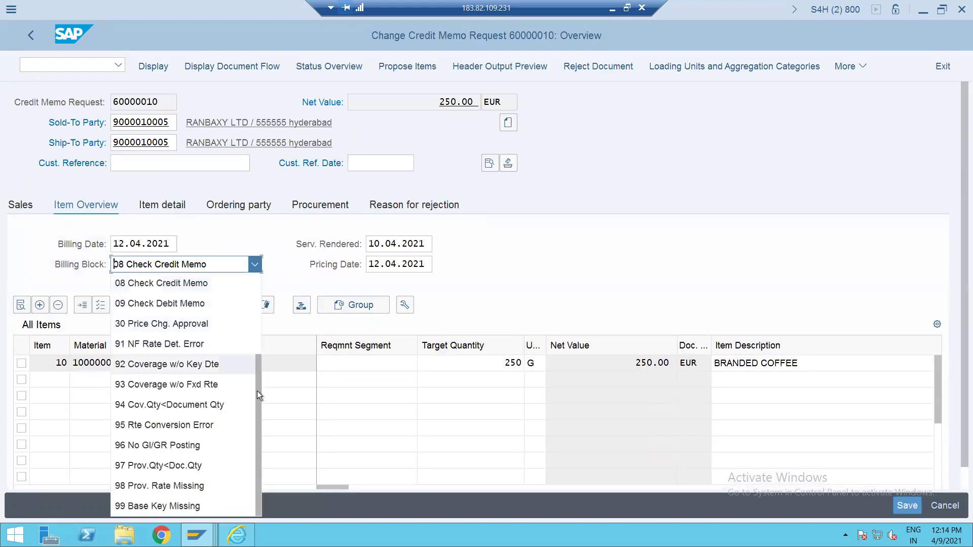
scroll(257, 391, "down", 1)
key("Return")
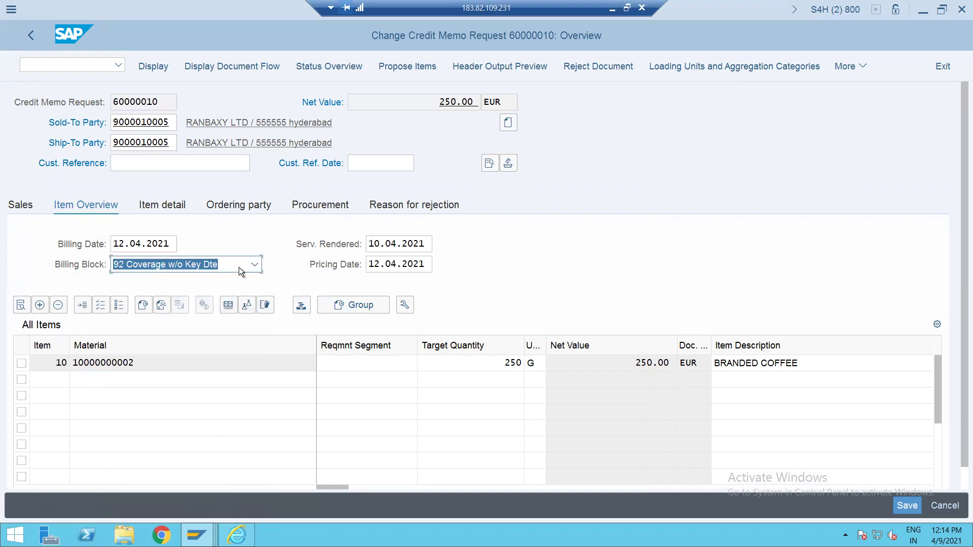
left_click(255, 265)
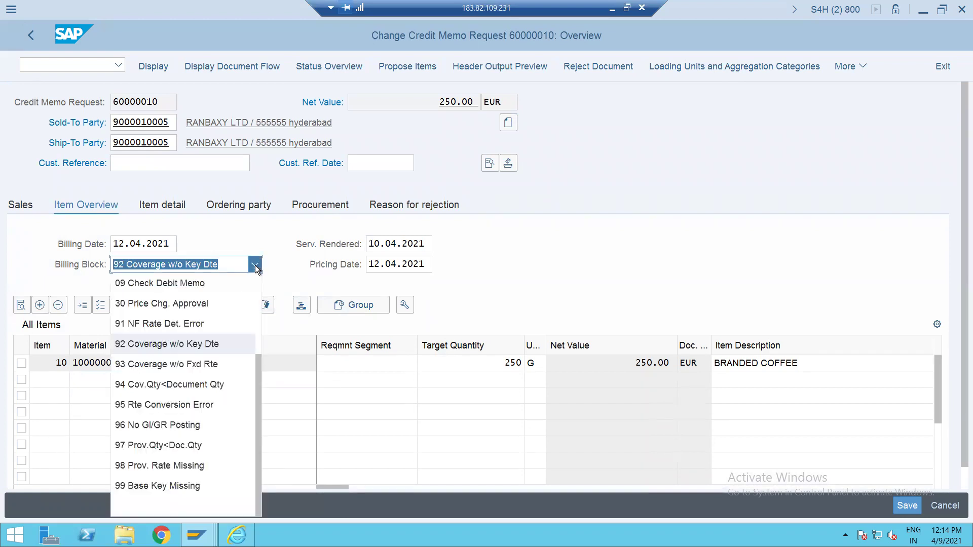
left_click(198, 502)
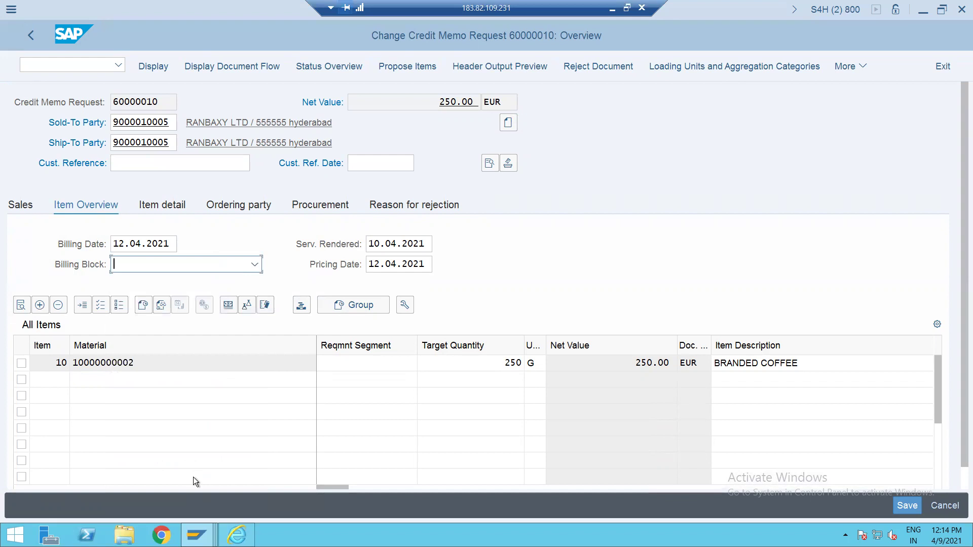
Step: Bill the credit memo request directly from the sales document and save the resulting G2 credit memo
left_click(847, 68)
mouse_move(796, 128)
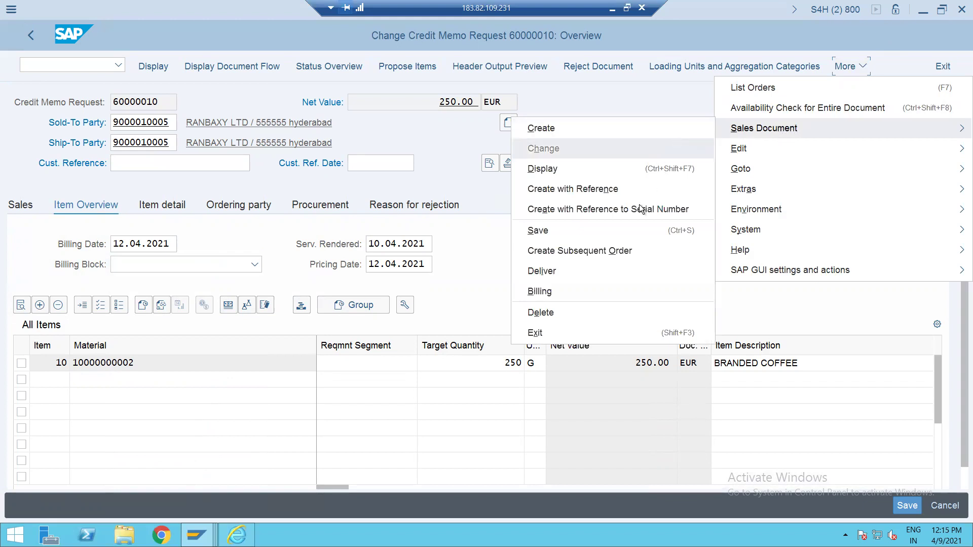
left_click(540, 291)
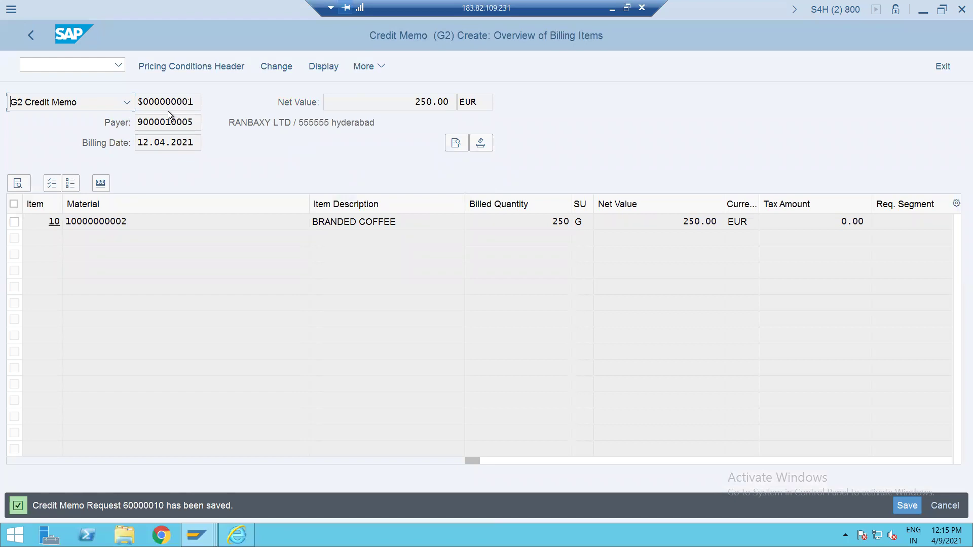
key("ctrl+s")
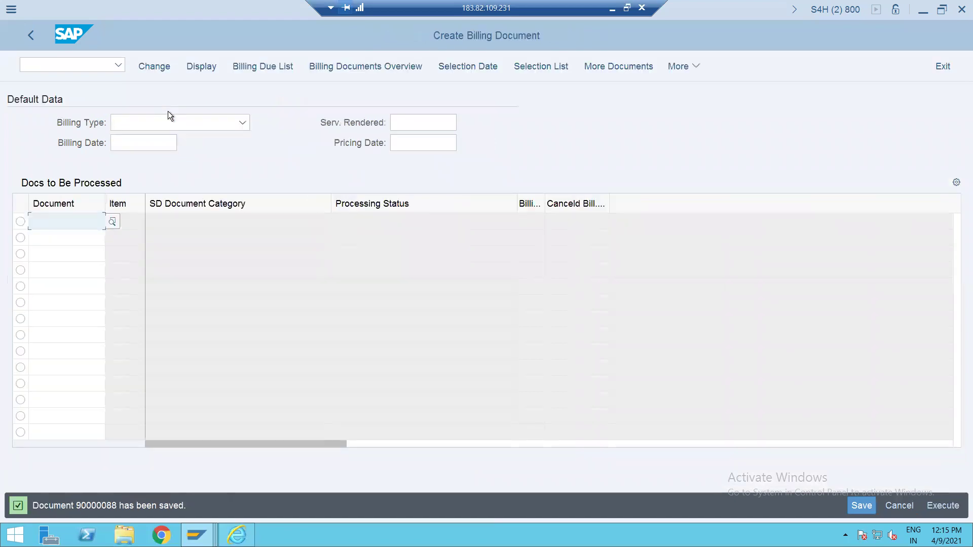
Step: Open the saved credit memo with transaction VF02 and display the details of item 10
left_click(78, 68)
type("/NVF02")
key("Return")
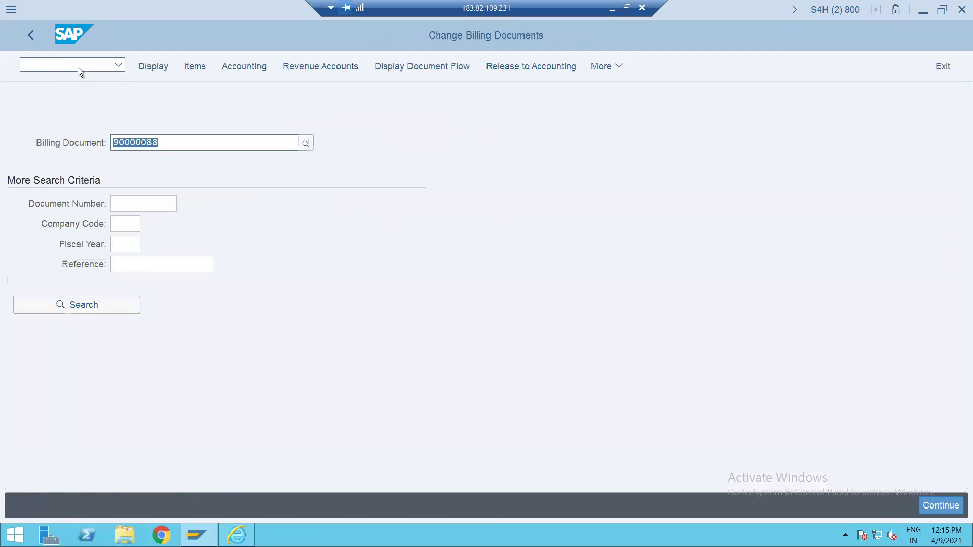
left_click(240, 137)
key("Return")
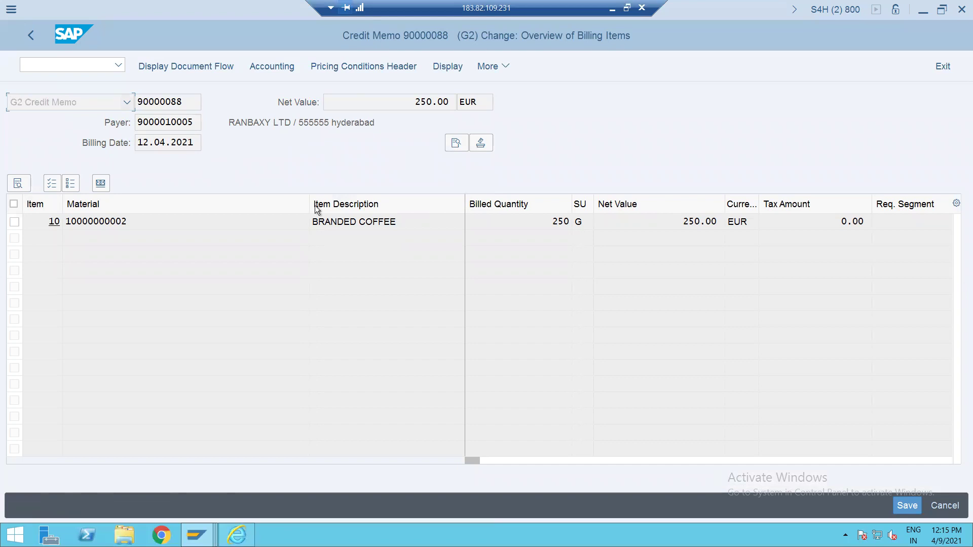
double_click(395, 221)
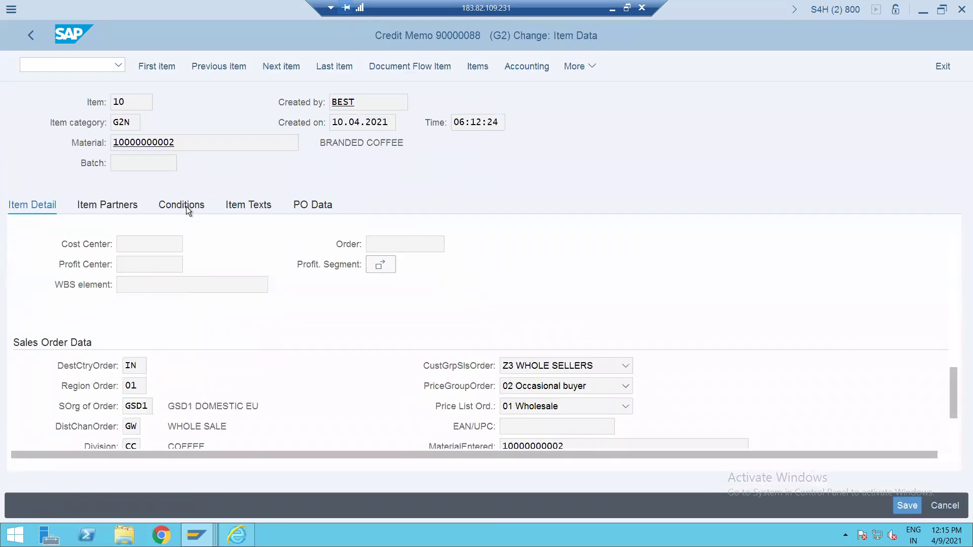
Step: Review the pricing conditions of item 10 and the accounting document posted for the credit memo
left_click(186, 205)
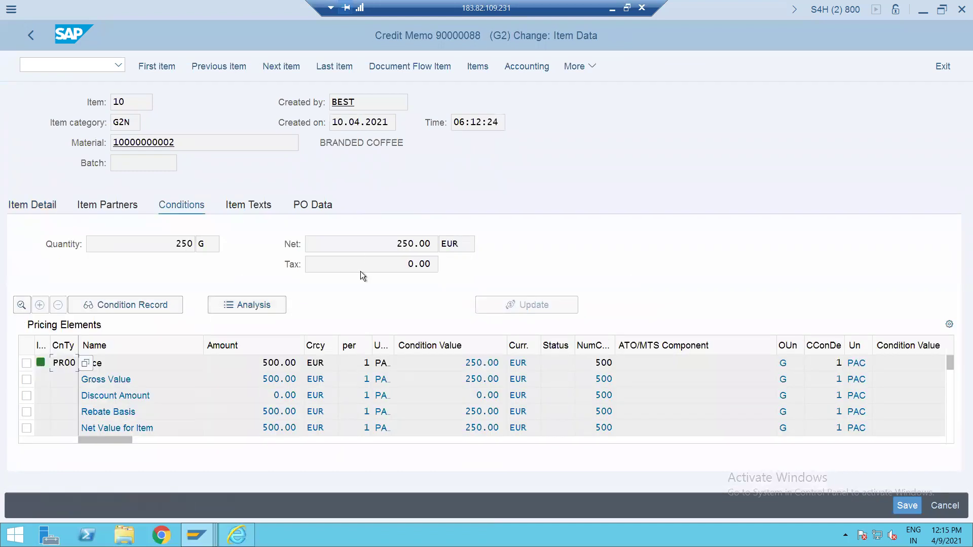
left_click(528, 69)
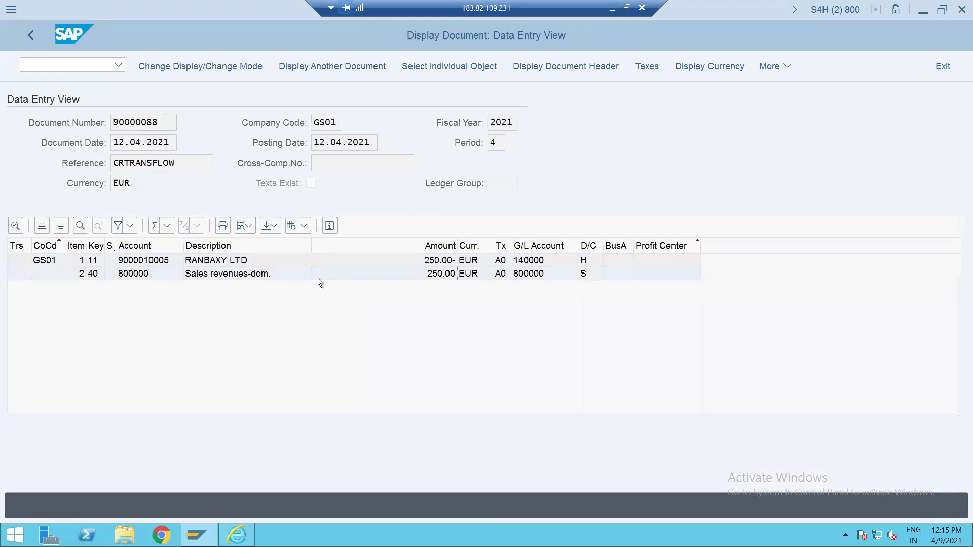
left_click(323, 263)
left_click(74, 63)
type("/NVO")
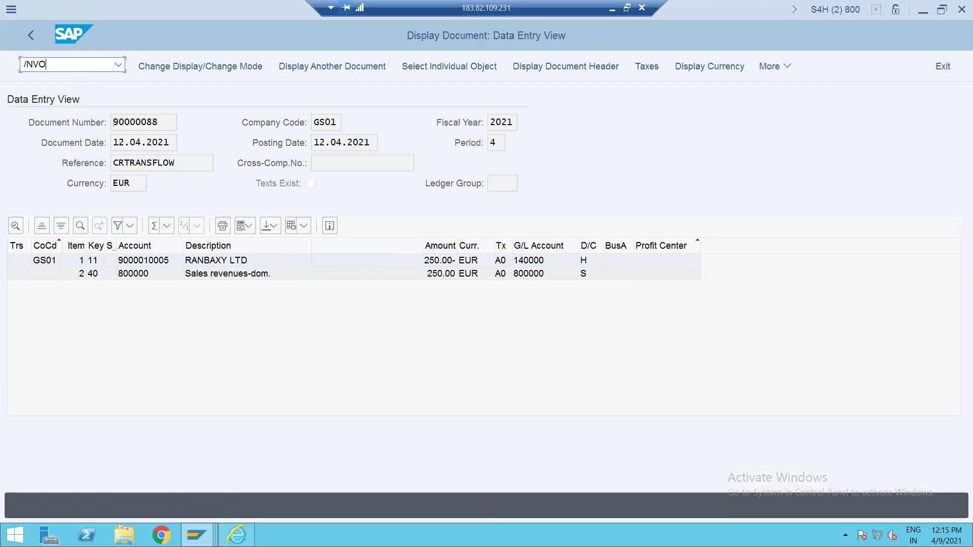
type("V6")
key("Return")
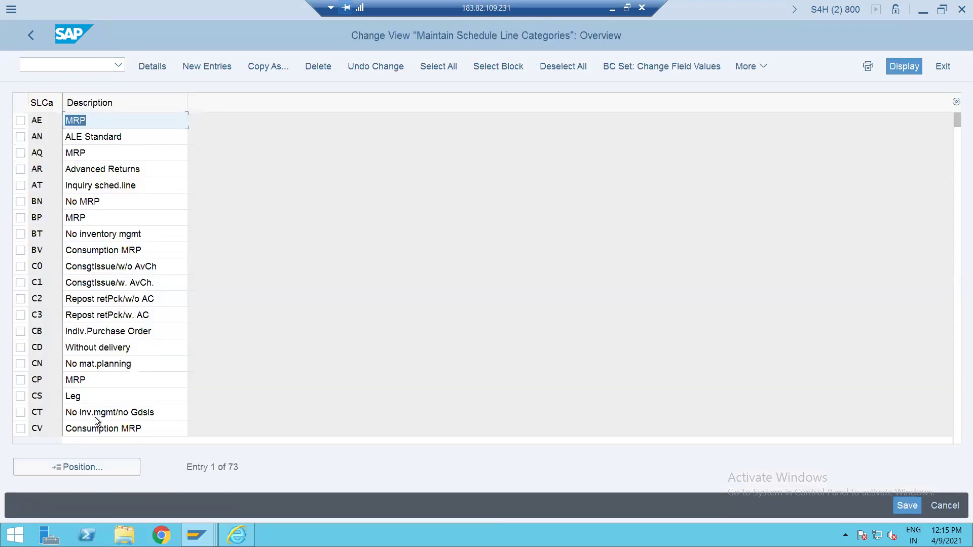
Step: Open the condition type customizing and display the details of condition type PR00
left_click(40, 69)
type("/NVOV5")
key("Return")
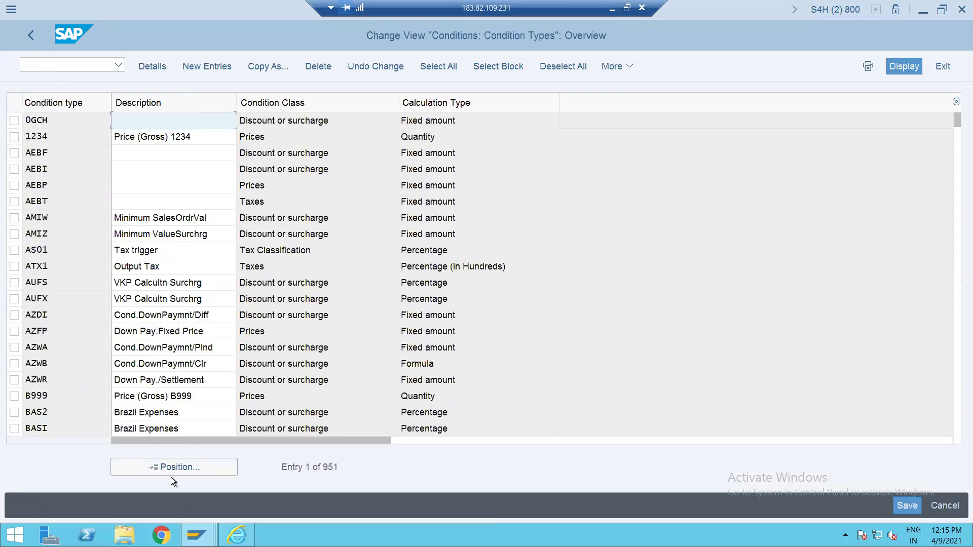
left_click(172, 465)
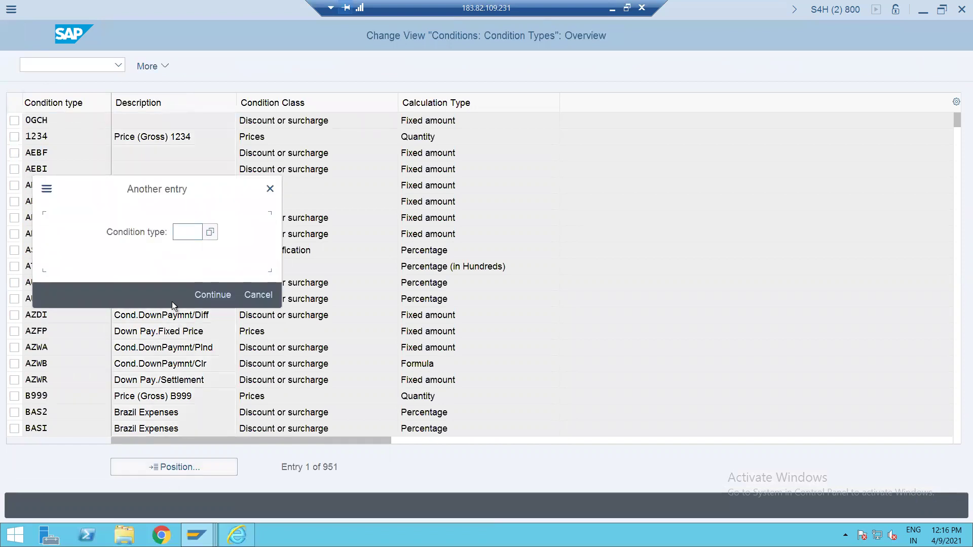
type("PR00")
key("Return")
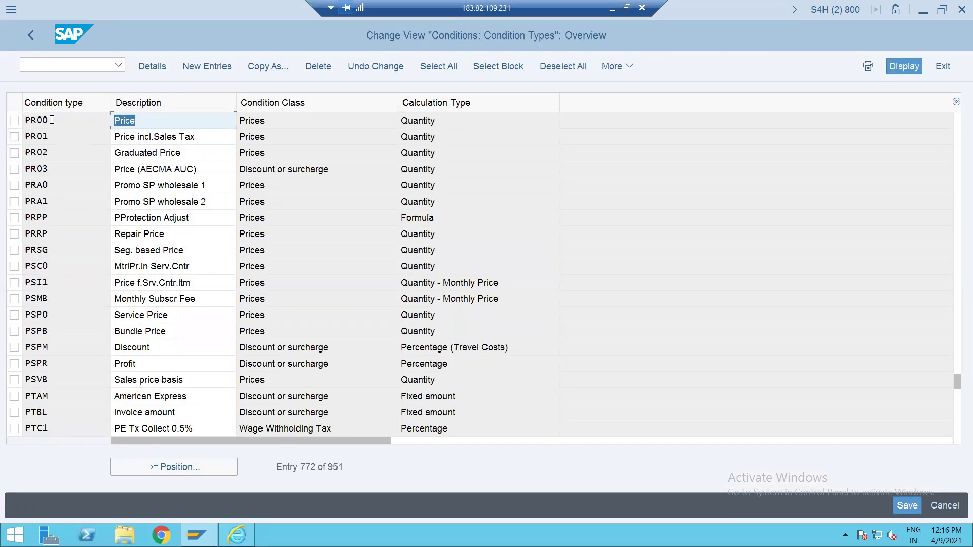
double_click(51, 119)
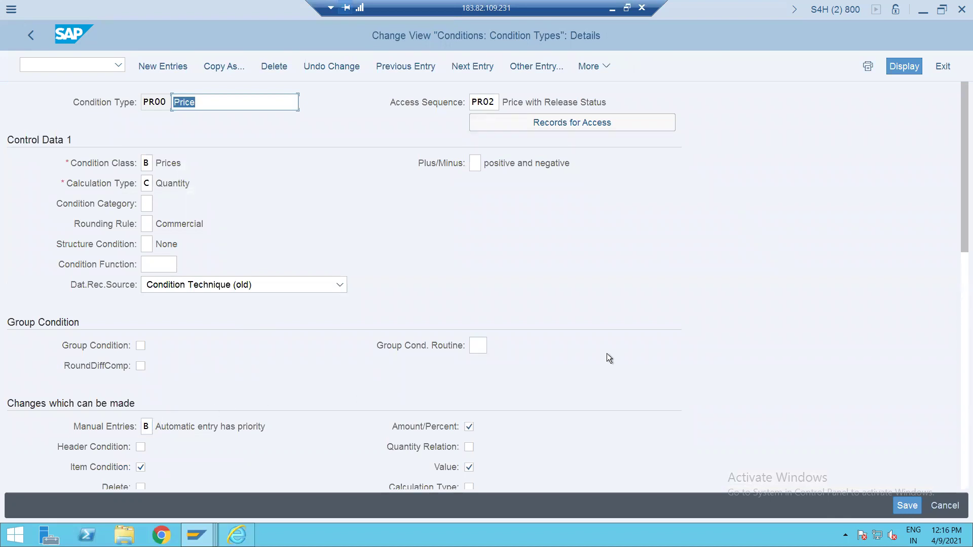
Step: Set the manual entries control of condition type PR00 to C, Manual entry has priority
left_click_drag(962, 236, 962, 277)
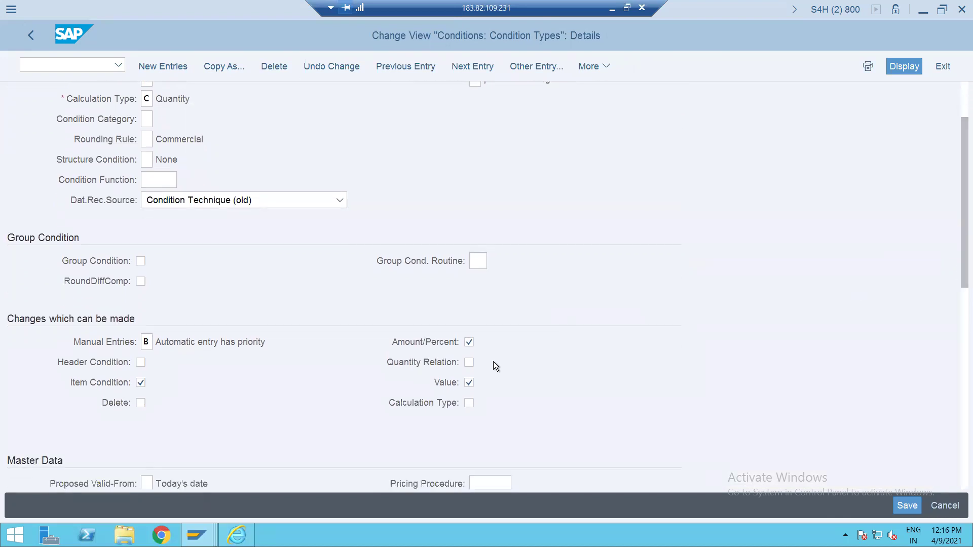
left_click(151, 345)
left_click(158, 343)
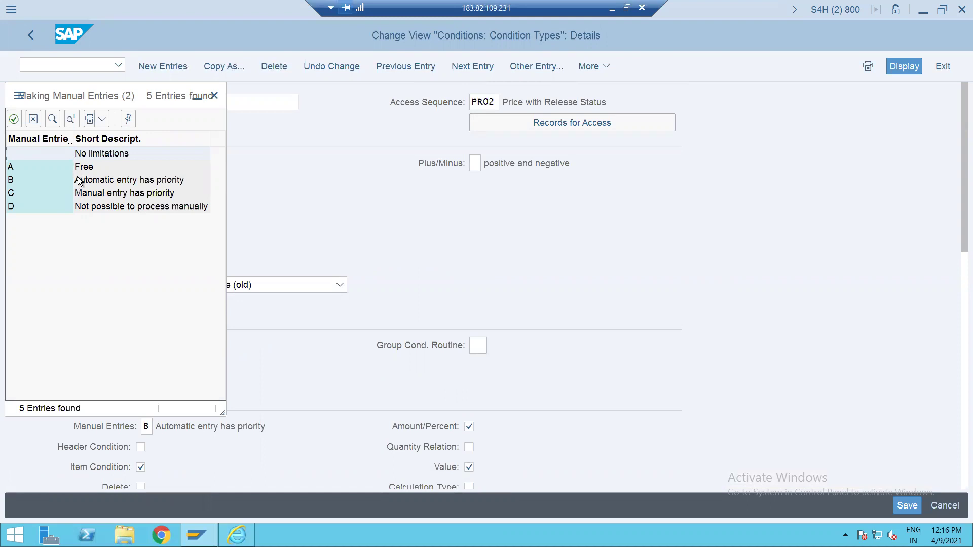
left_click(80, 195)
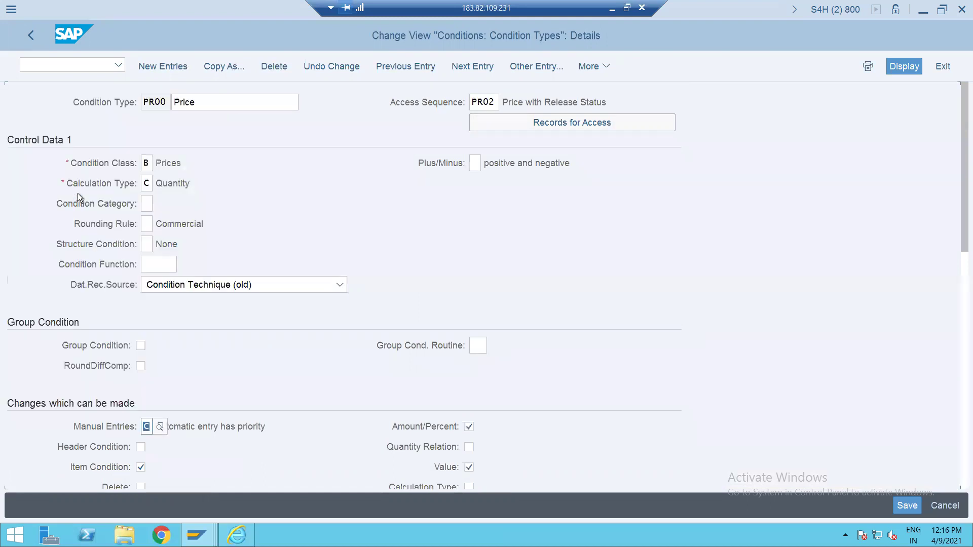
Step: Set the manual entries control of condition type PR00 to No limitations and save it in the CRDEMO customizing request
left_click(160, 427)
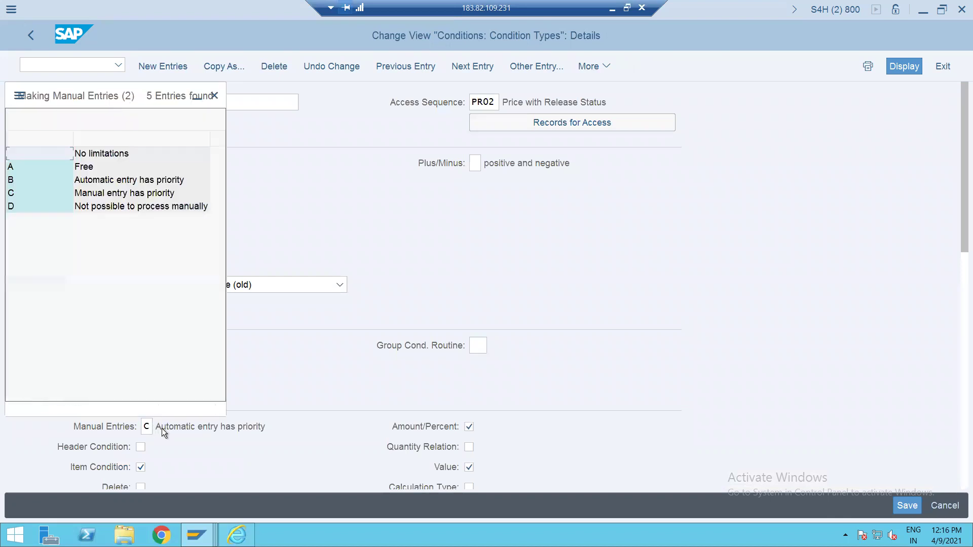
left_click(86, 154)
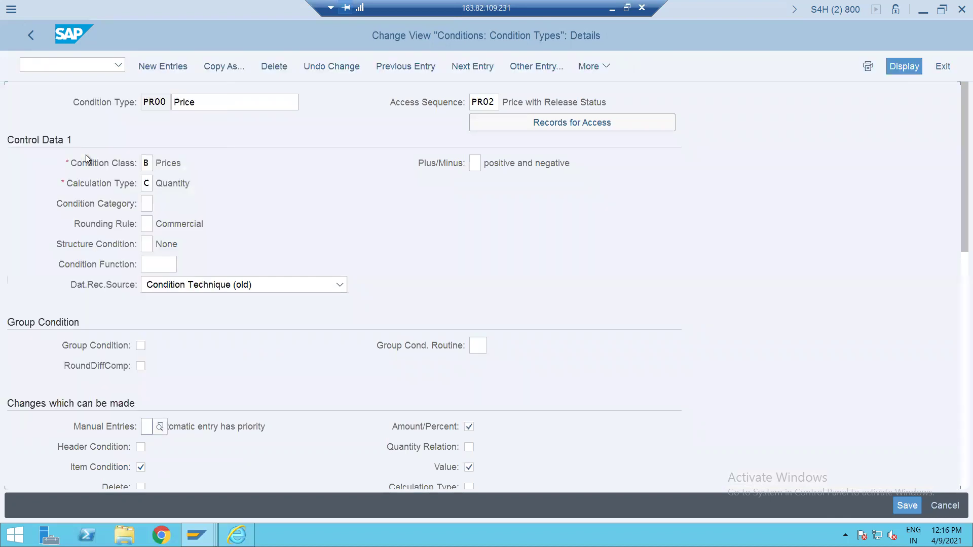
left_click(160, 429)
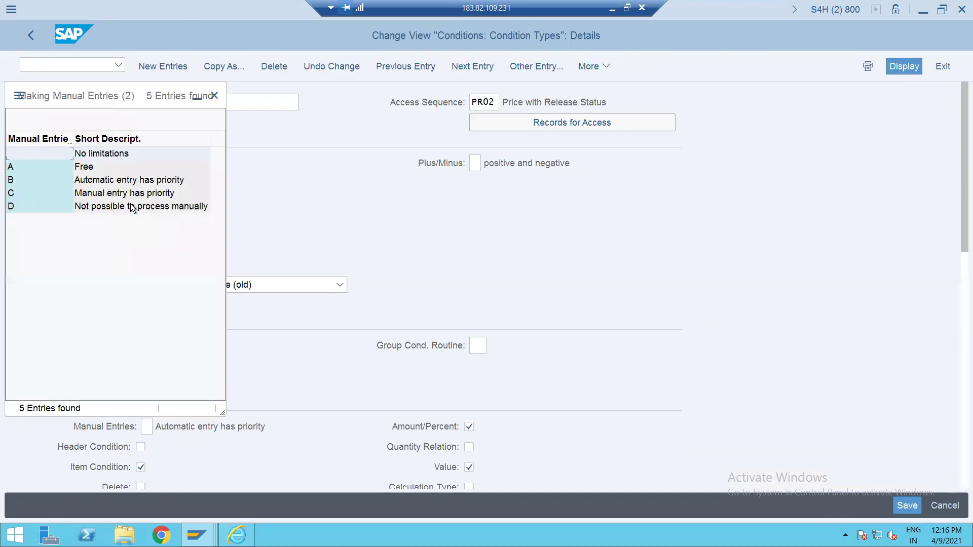
left_click(95, 154)
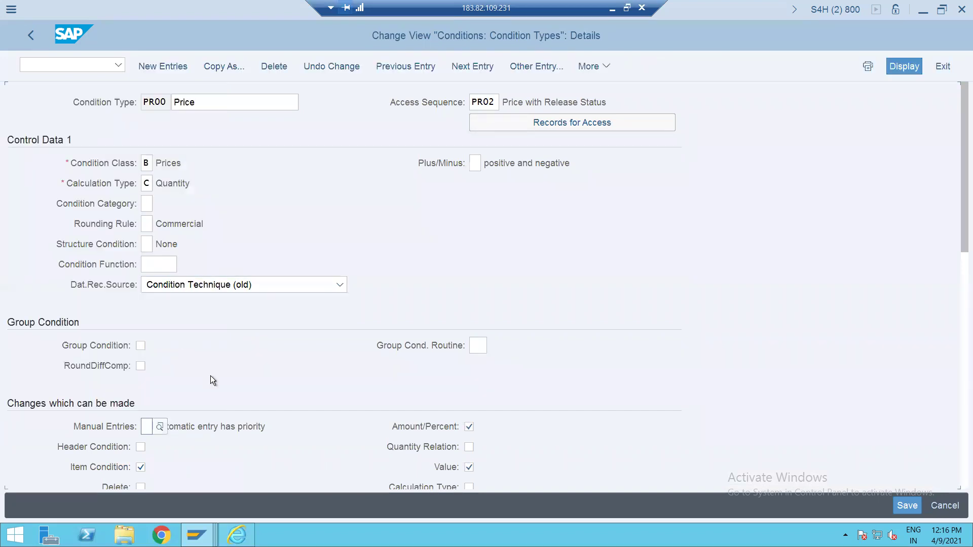
key("ctrl+s")
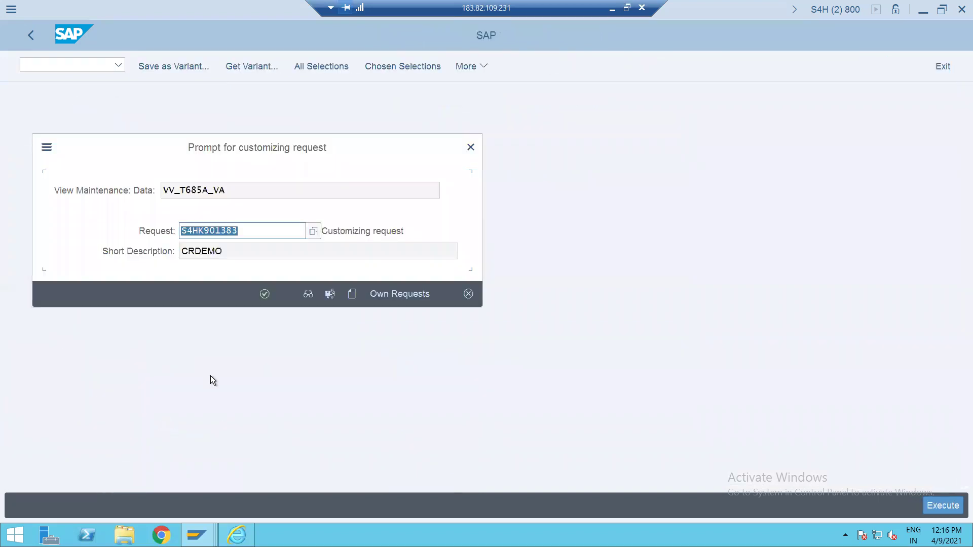
left_click(265, 294)
Step: Create a CR credit memo request with transaction VA01, copying the billing document that is already partly credited
left_click(62, 65)
type("/NVA")
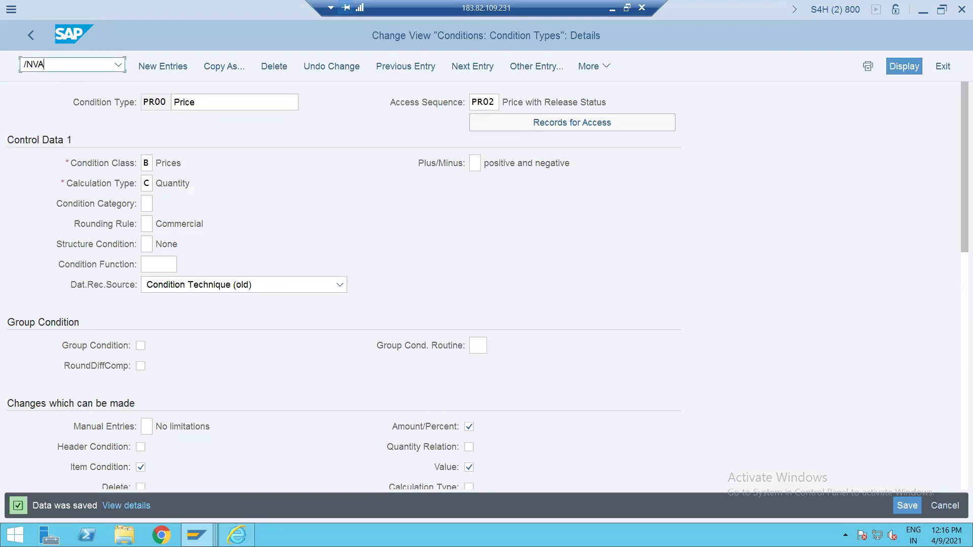
type("01")
key("Return")
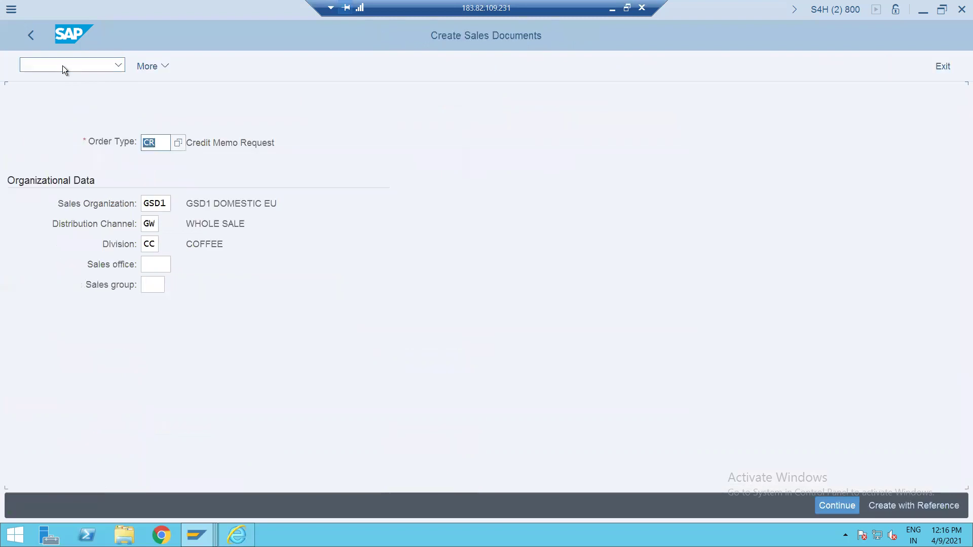
key("F8")
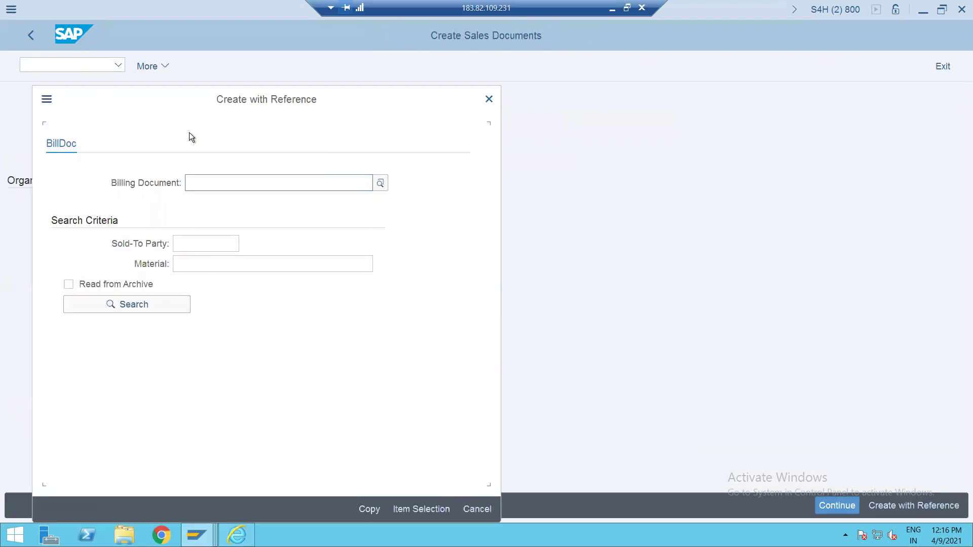
type("9")
key("Down")
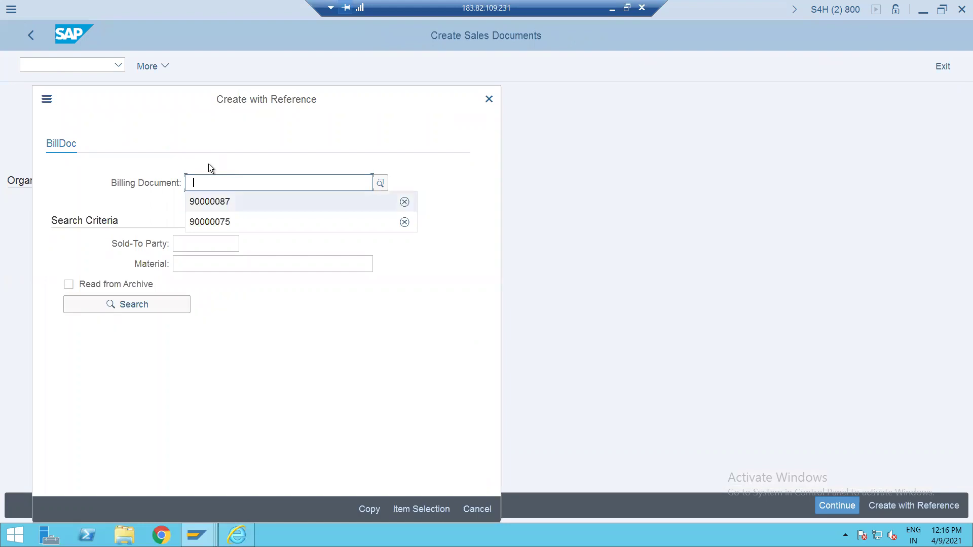
key("Return")
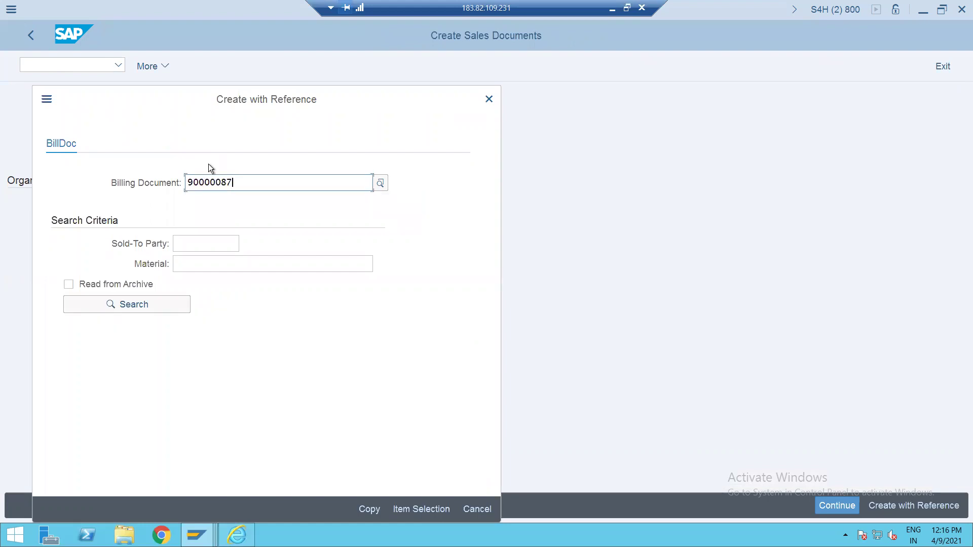
left_click(372, 513)
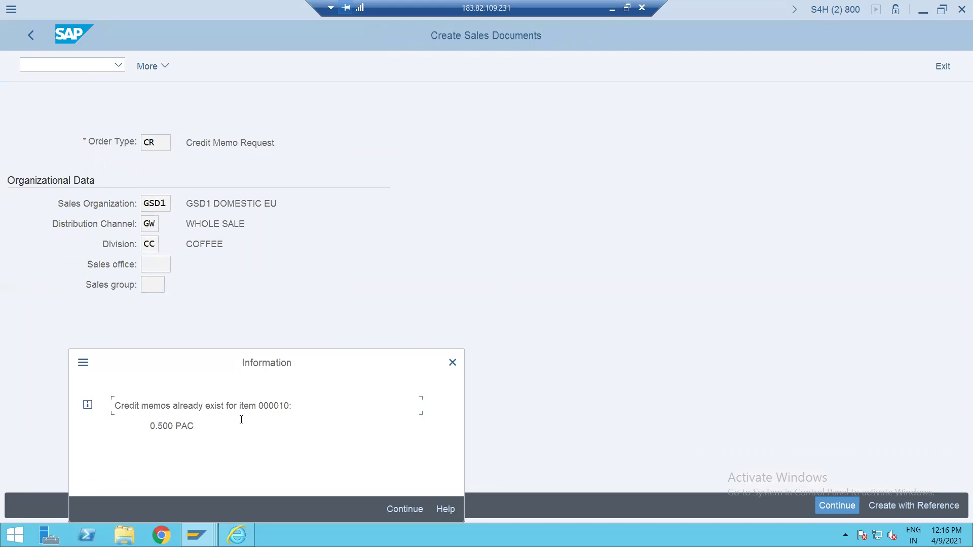
left_click(393, 508)
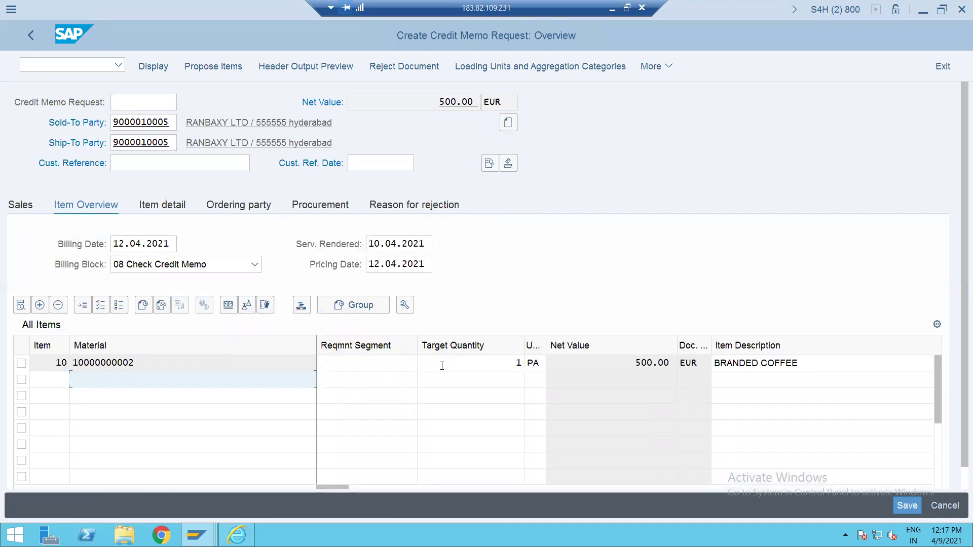
Step: Set the PR00 price in the conditions of item 10 to 250 EUR
double_click(441, 365)
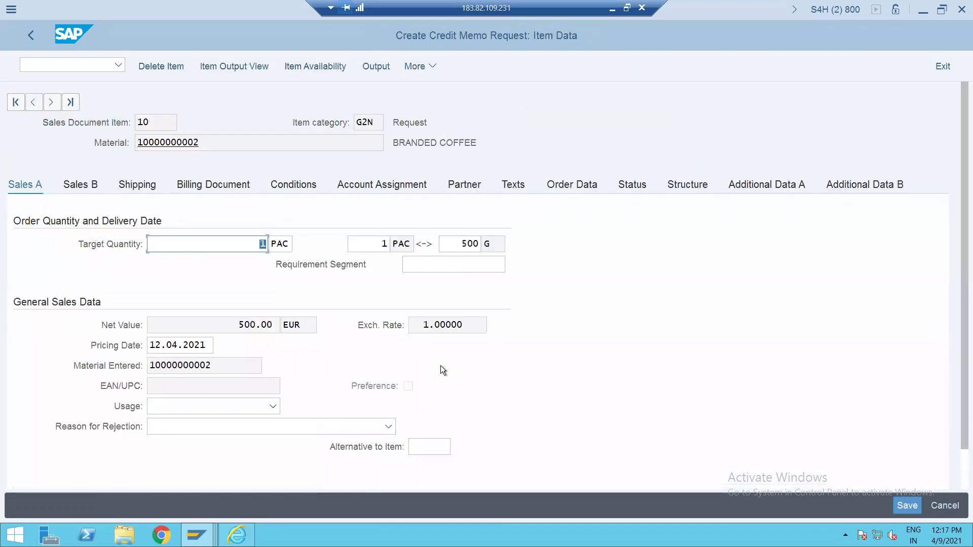
left_click(292, 186)
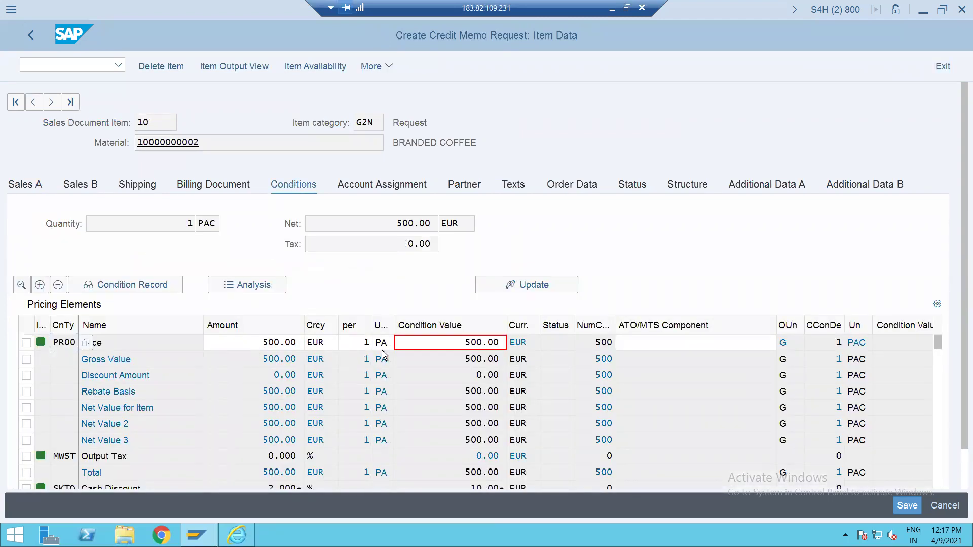
left_click(264, 343)
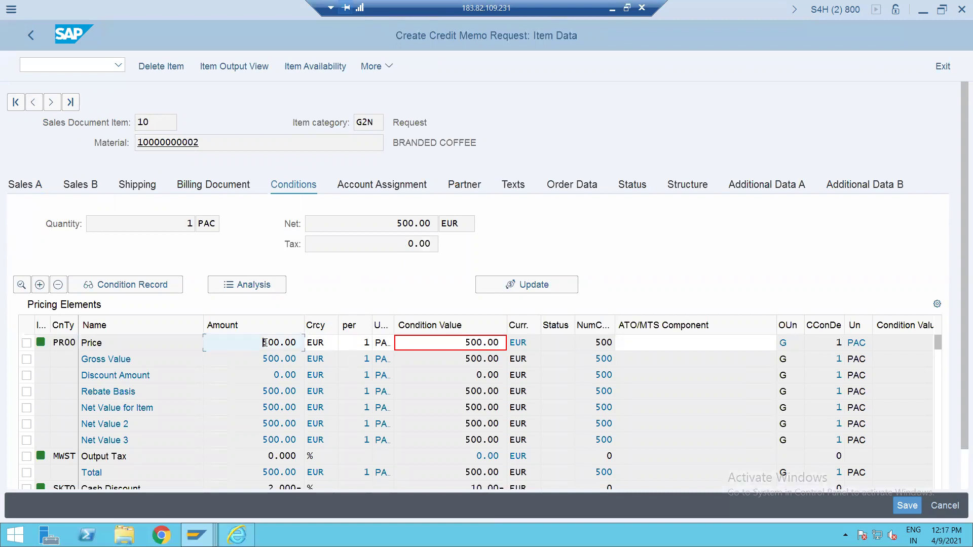
left_click_drag(265, 343, 298, 344)
type("2")
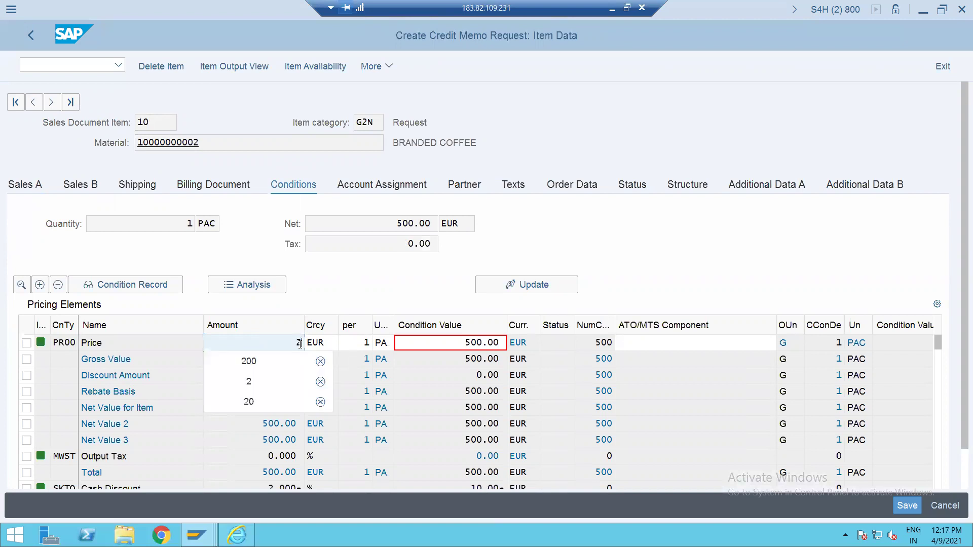
type("50")
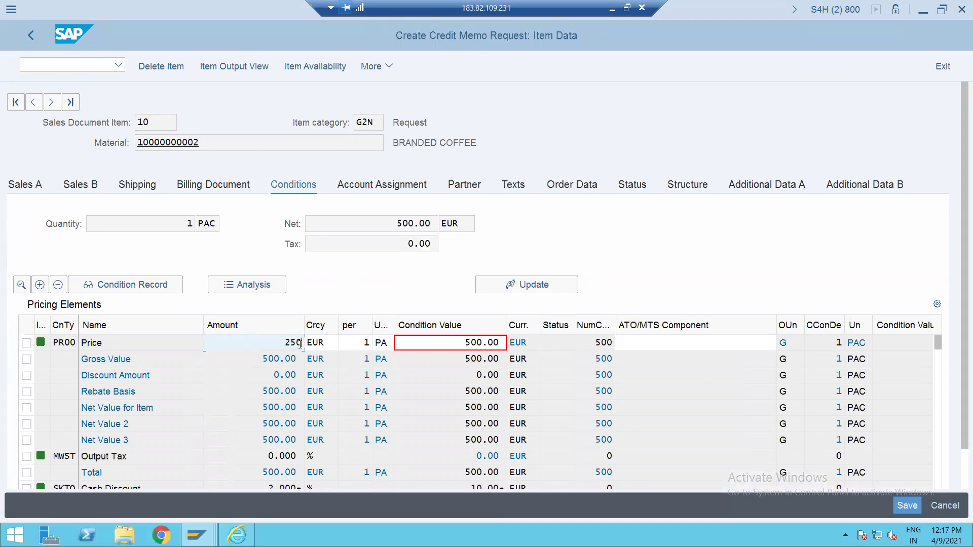
key("Return")
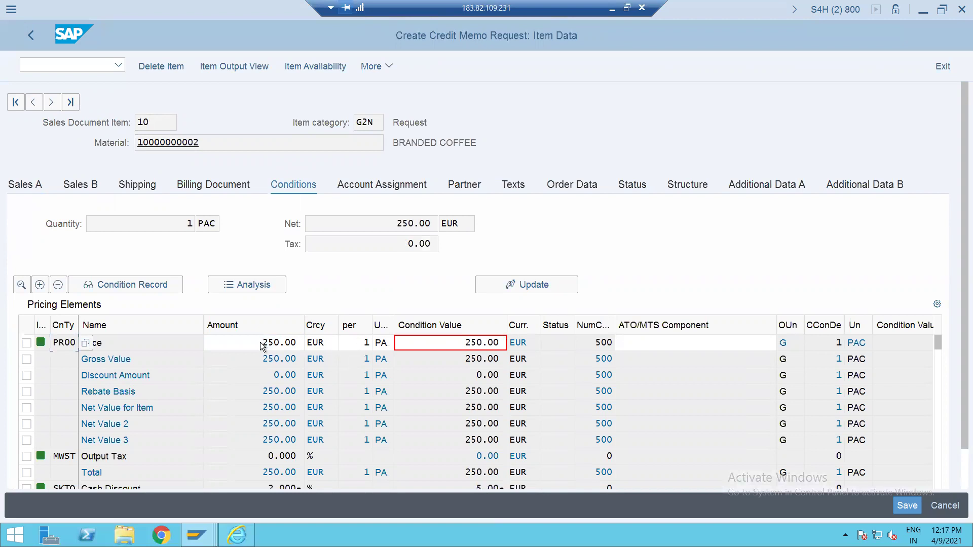
Step: Change the PR00 price of item 10 to 400 EUR and return to the request overview
left_click_drag(260, 341, 299, 347)
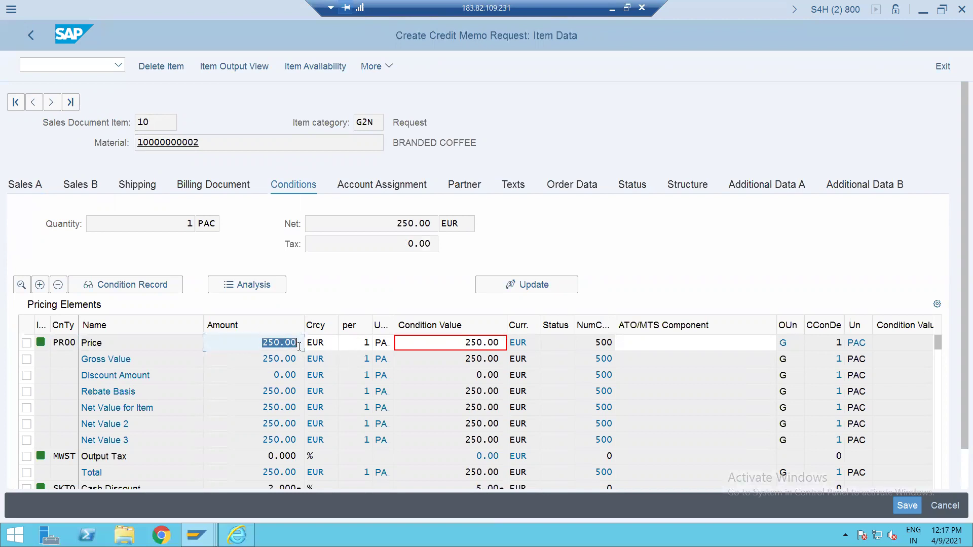
type("400")
key("Return")
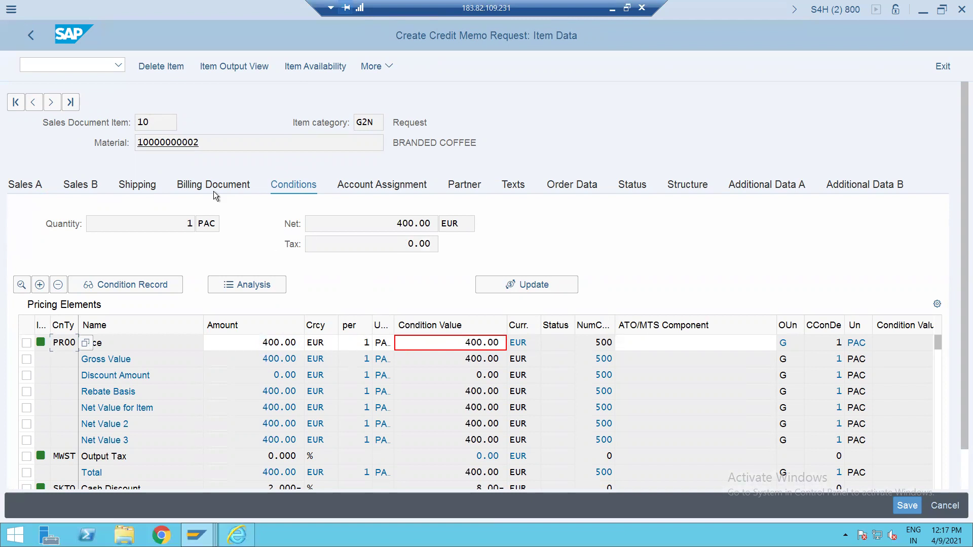
left_click(29, 34)
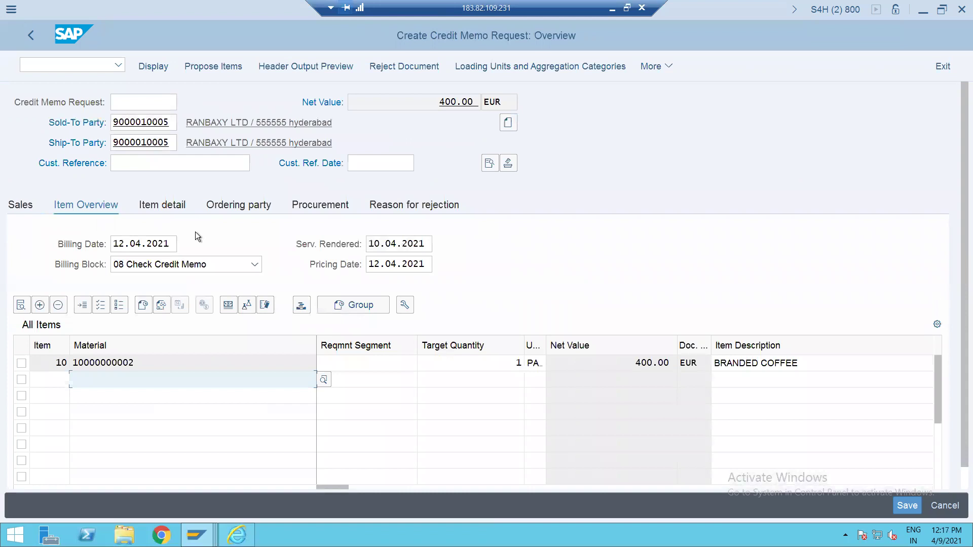
Step: Clear the billing block of the new credit memo request by choosing the blank entry
left_click(181, 268)
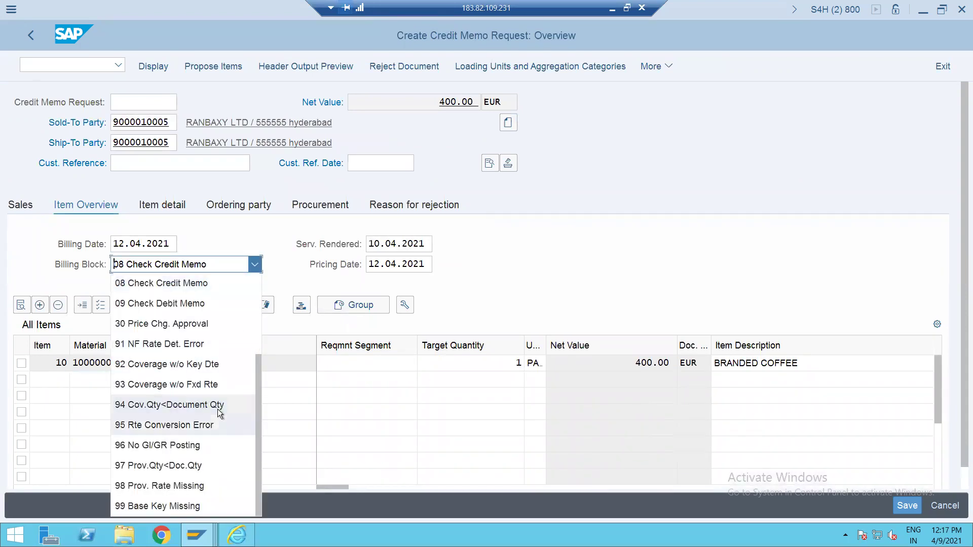
scroll(218, 409, "down", 1)
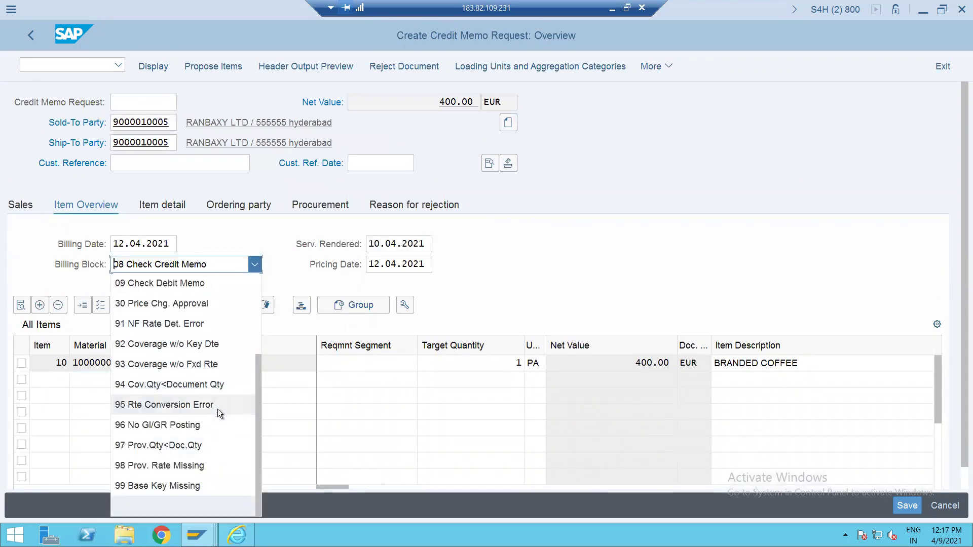
left_click(139, 509)
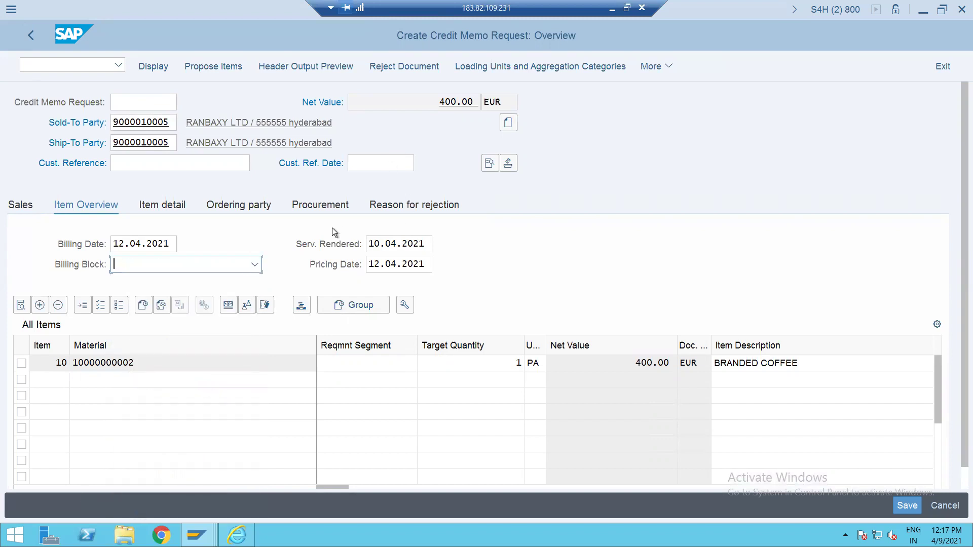
Step: Set the order reason in the credit memo request header to 100 Price difference: price was too high and return to the overview
left_click(487, 167)
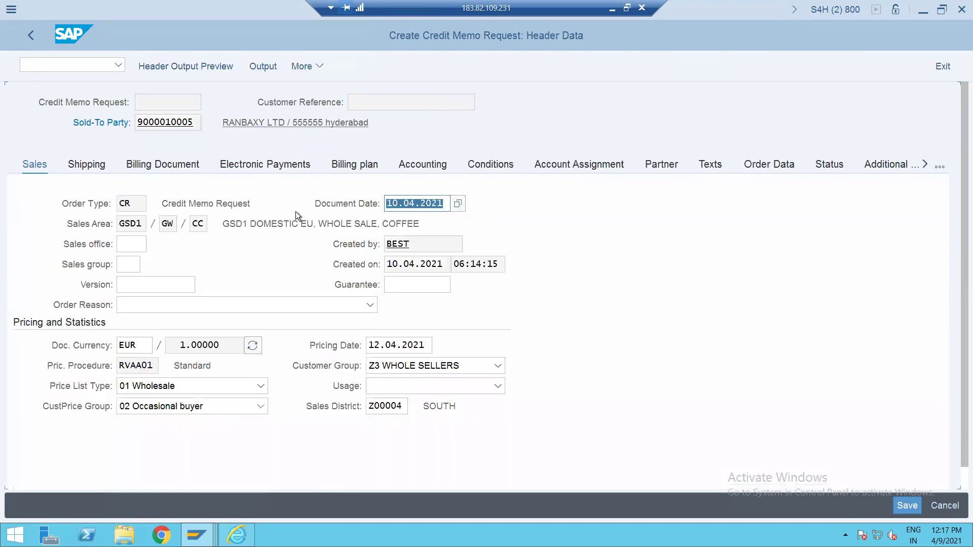
left_click(177, 306)
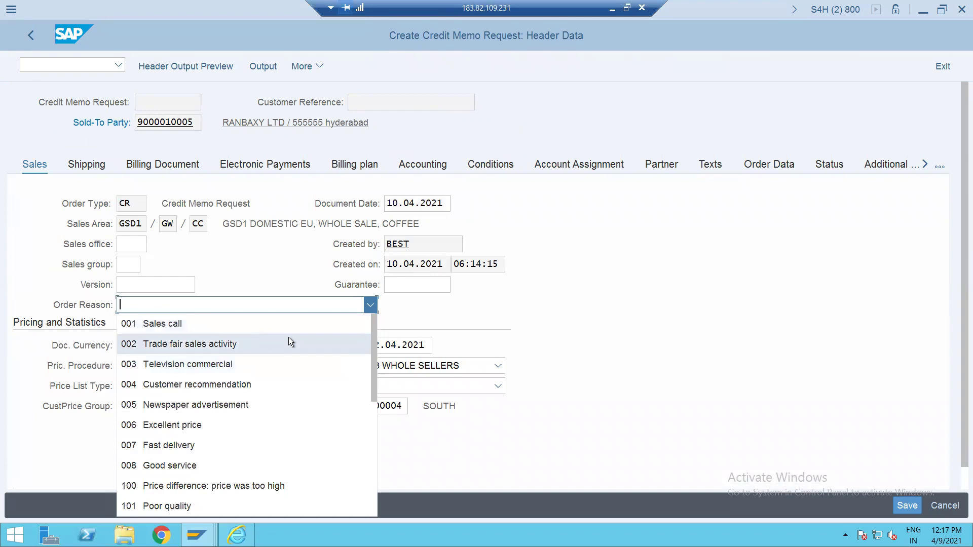
left_click_drag(372, 391, 372, 428)
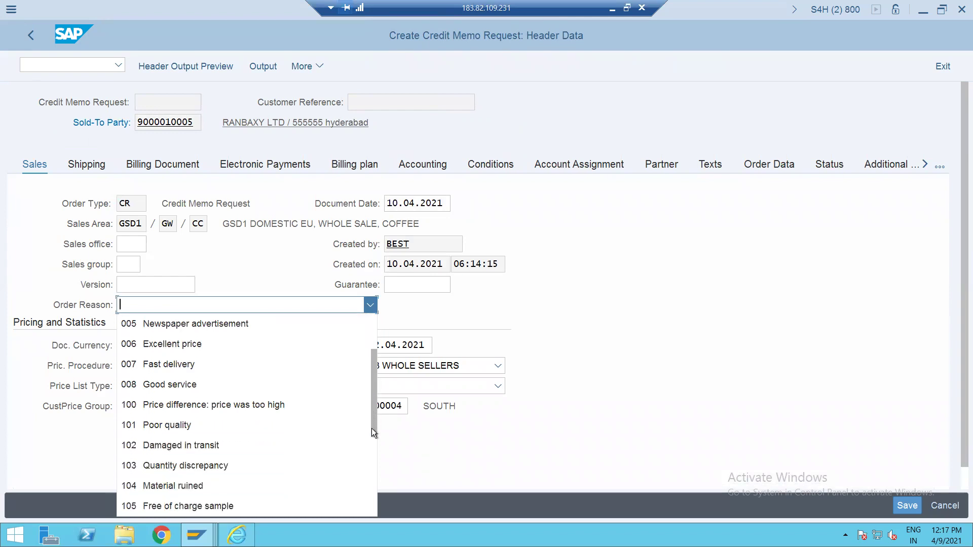
left_click(284, 406)
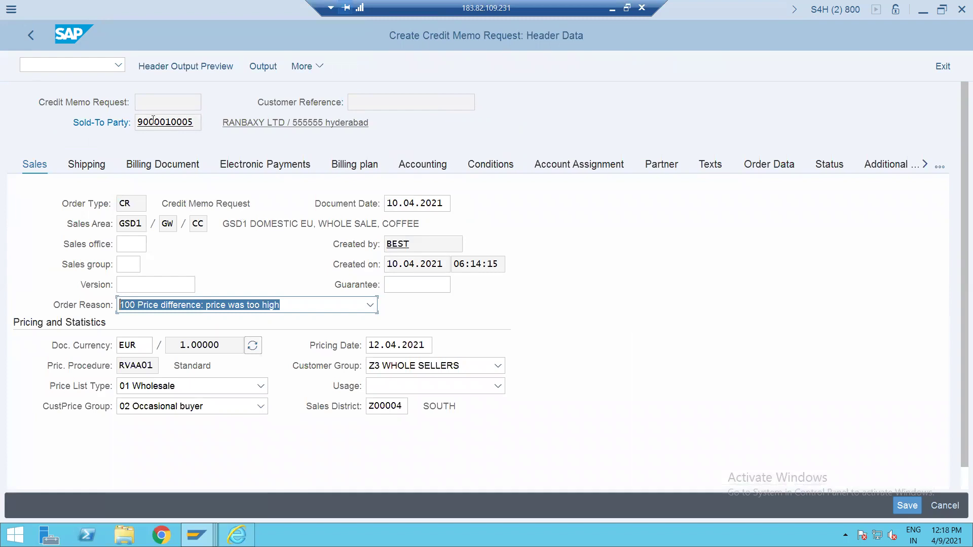
left_click(31, 36)
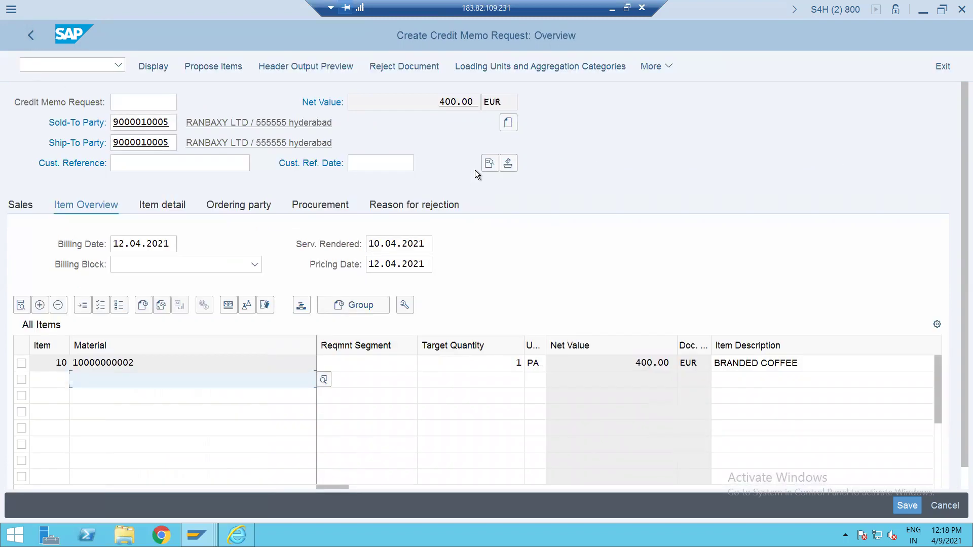
Step: Bill the credit memo request directly from its overview and save the resulting G2 credit memo
left_click(643, 68)
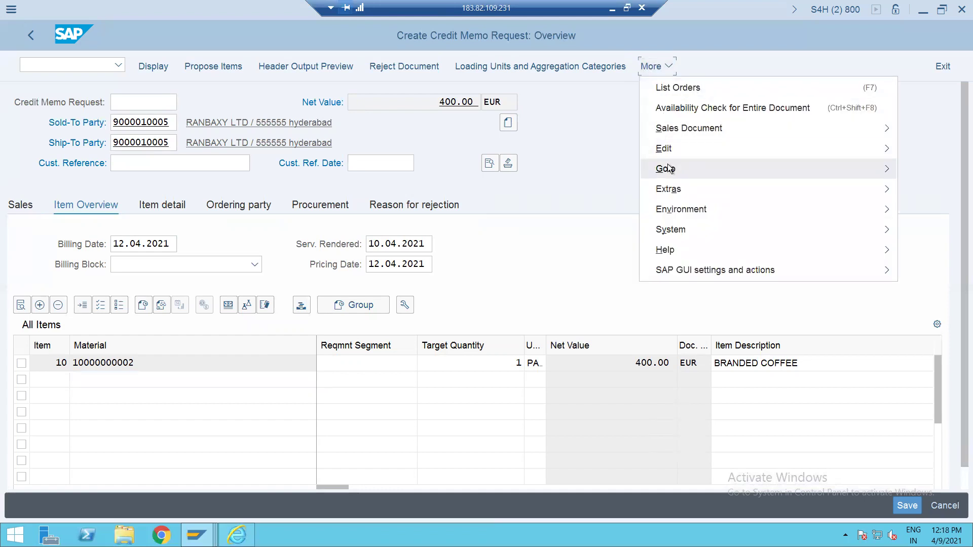
mouse_move(666, 167)
mouse_move(670, 129)
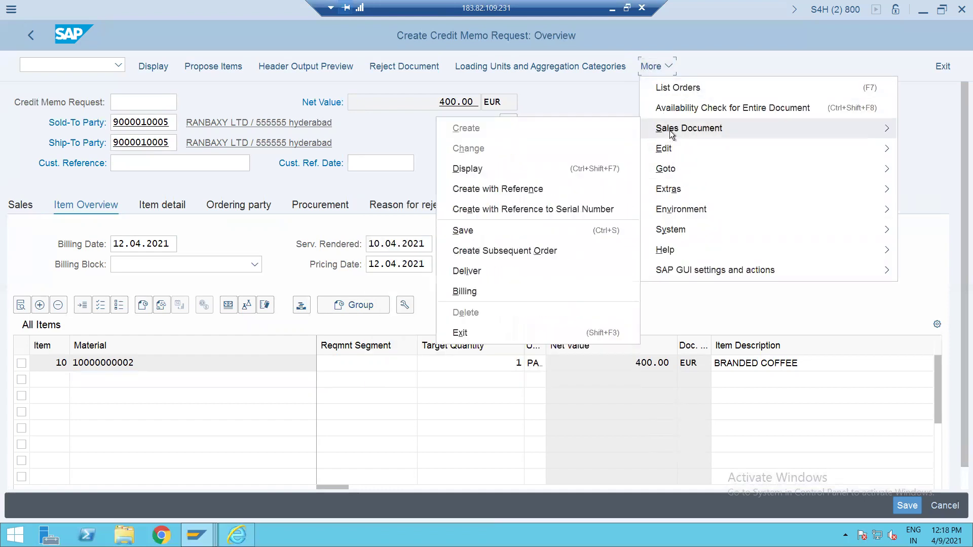
left_click(510, 291)
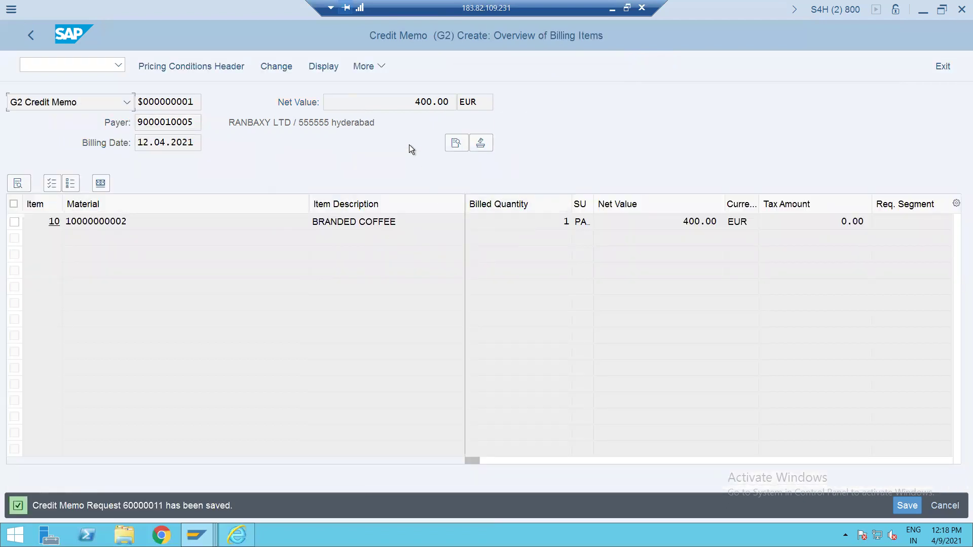
key("ctrl+s")
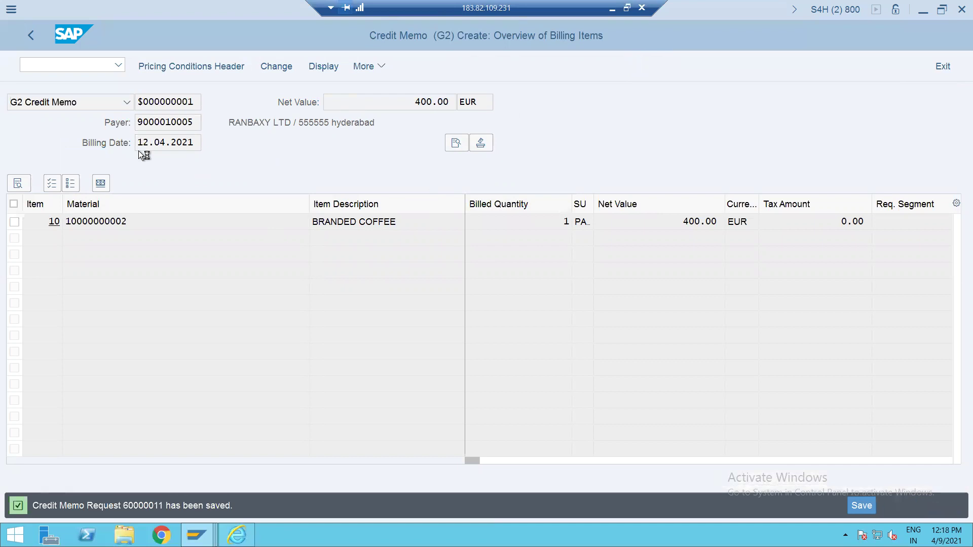
Step: Open the newly created credit memo with transaction VF02 and display its document flow
left_click(75, 65)
type("/NVF02")
key("Return")
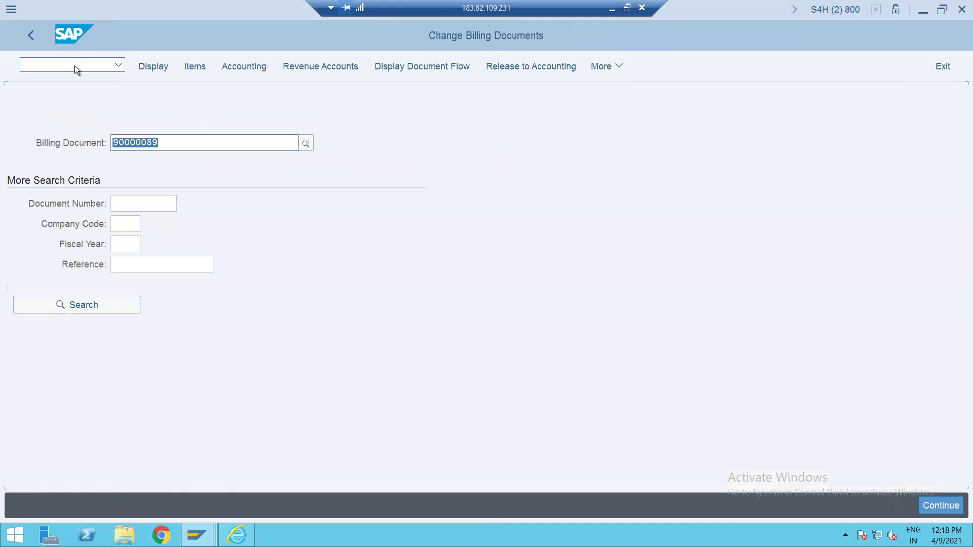
key("Return")
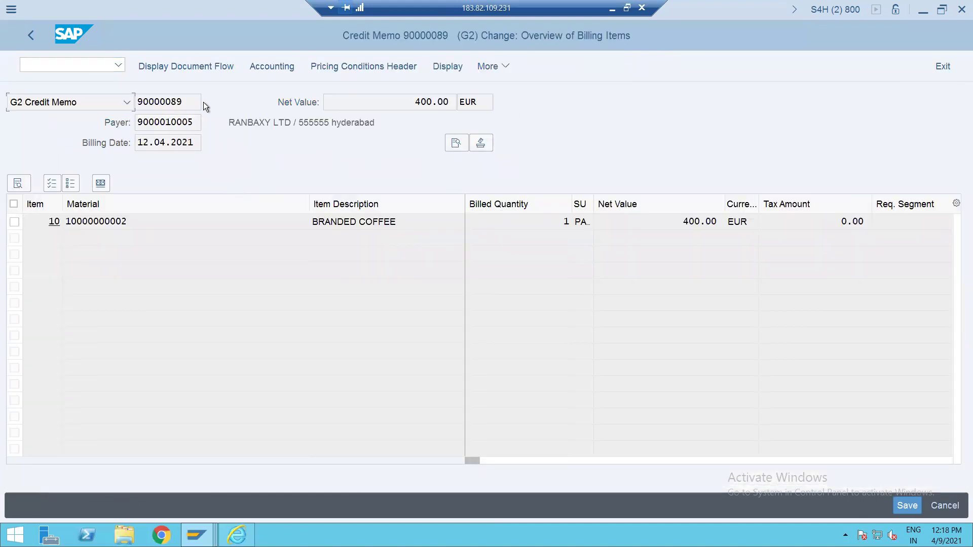
left_click(156, 68)
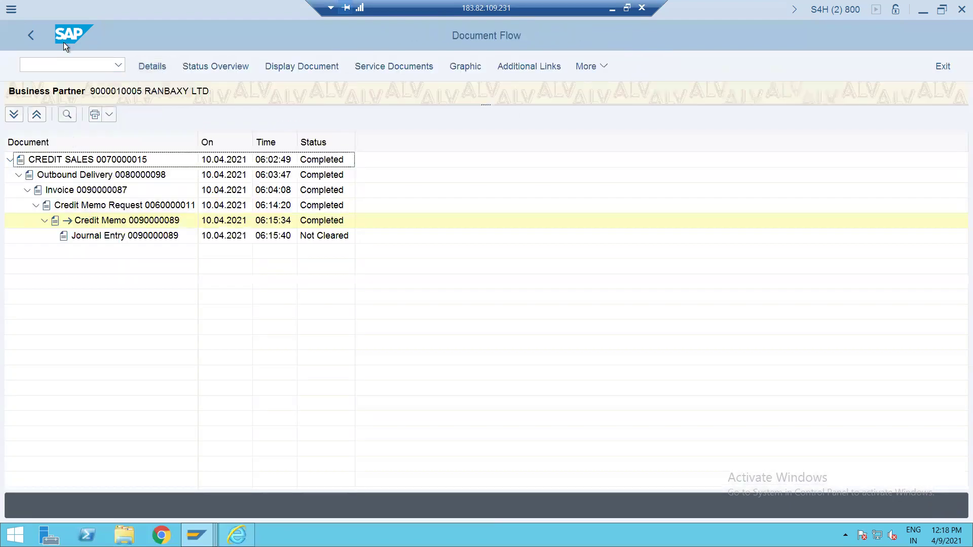
Step: Display the document flow of the latest credit memo request with transaction VA03 and review its credit memo and journal entry
type("/NVA03")
key("Return")
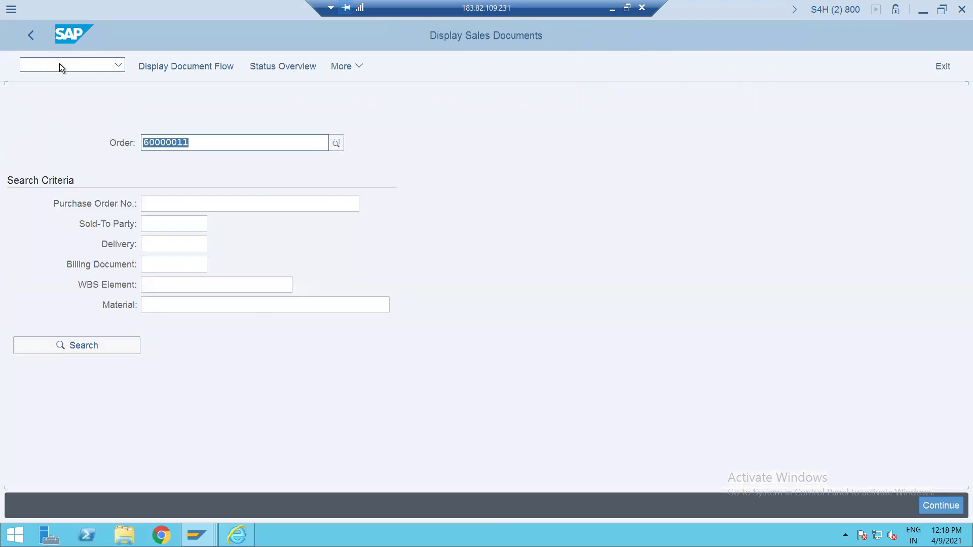
left_click(215, 69)
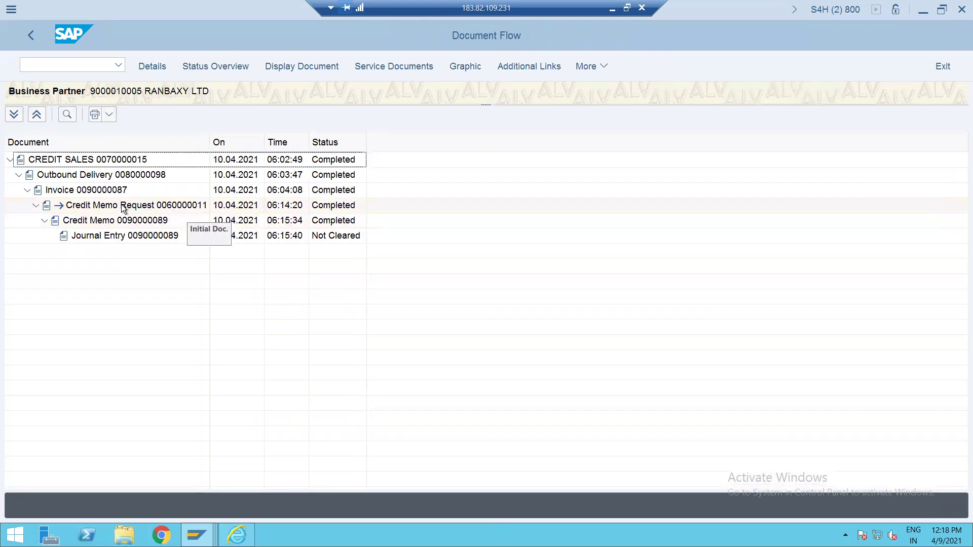
left_click(123, 205)
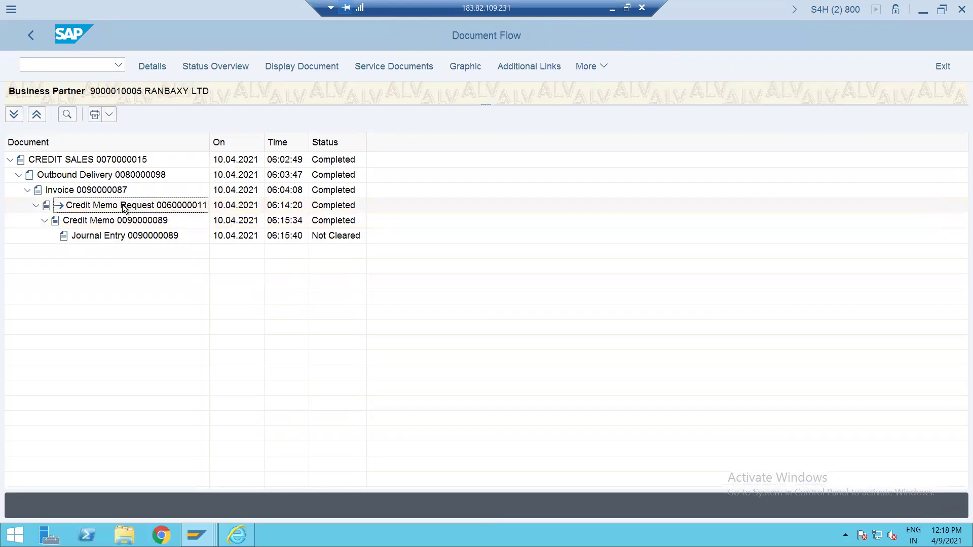
left_click(125, 221)
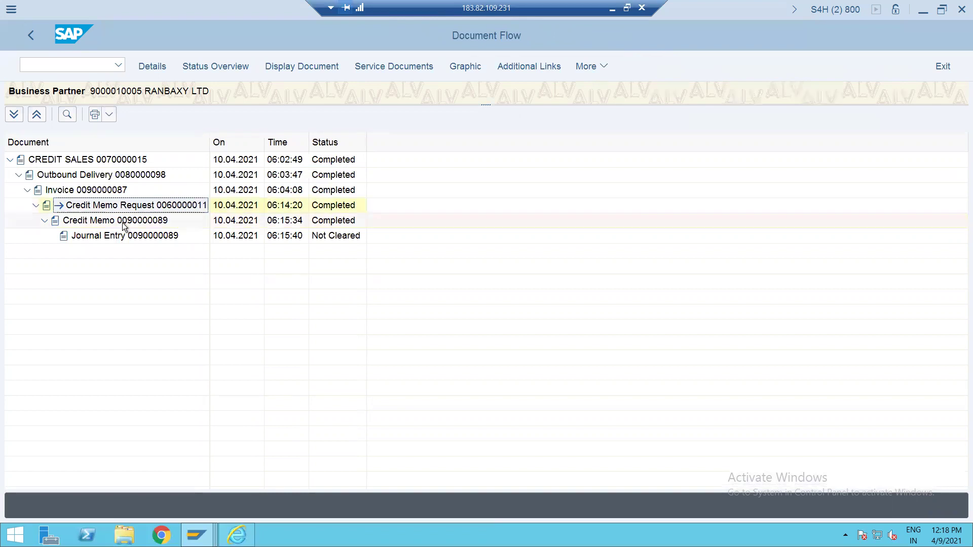
left_click(130, 236)
left_click(129, 221)
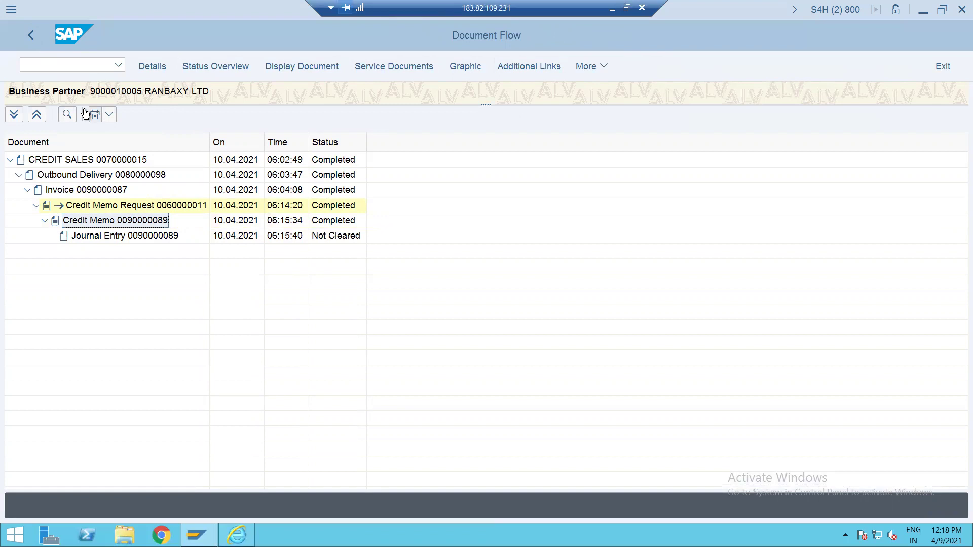
Step: Display the original invoice from the document flow and show the invoice's own document flow
left_click(110, 162)
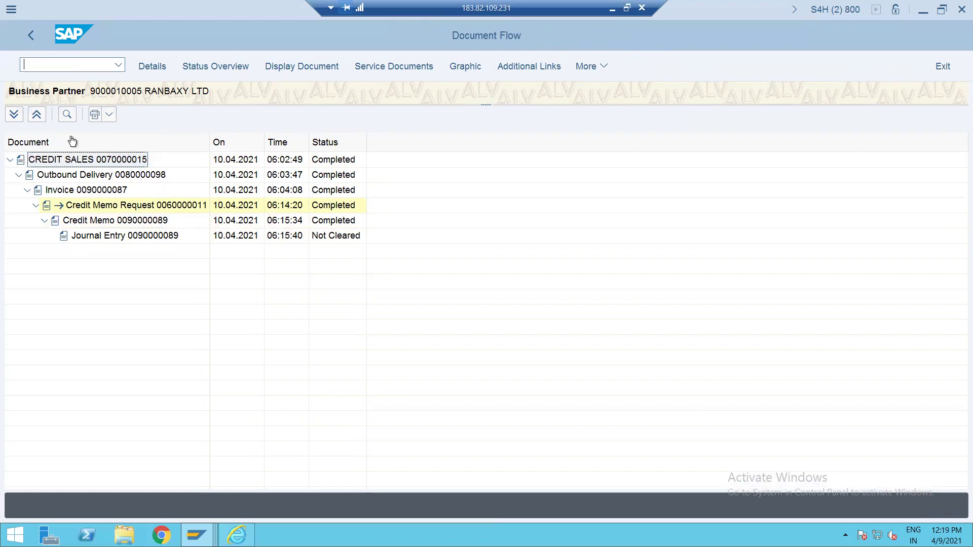
left_click(87, 192)
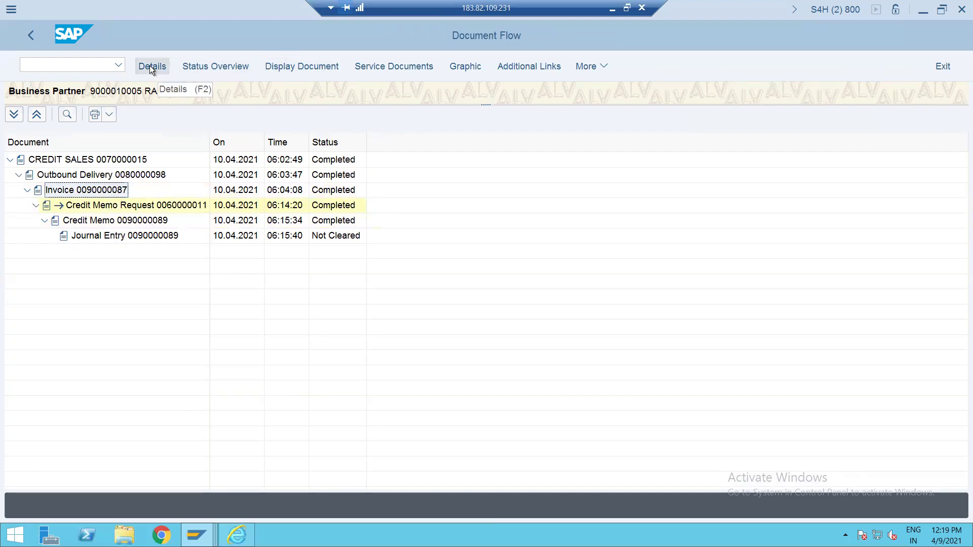
left_click(297, 68)
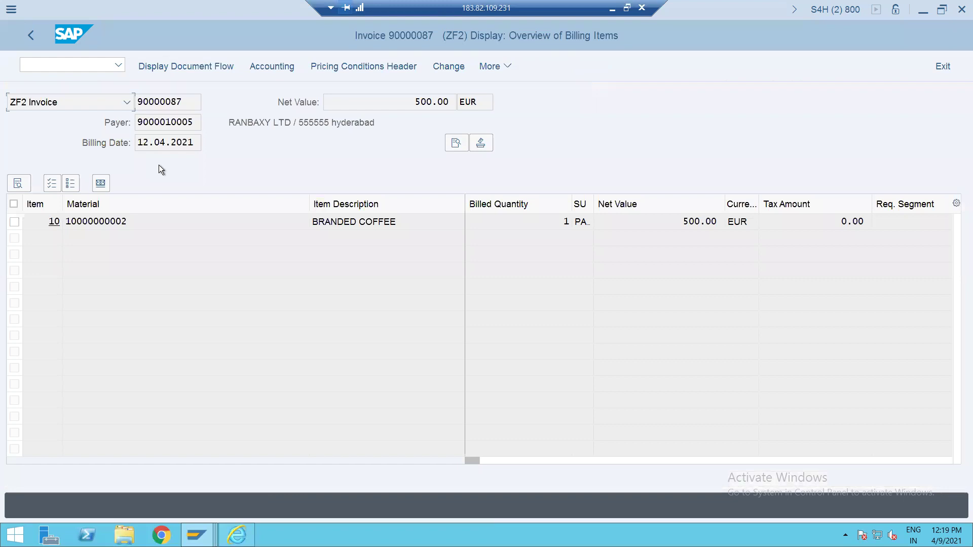
left_click(205, 68)
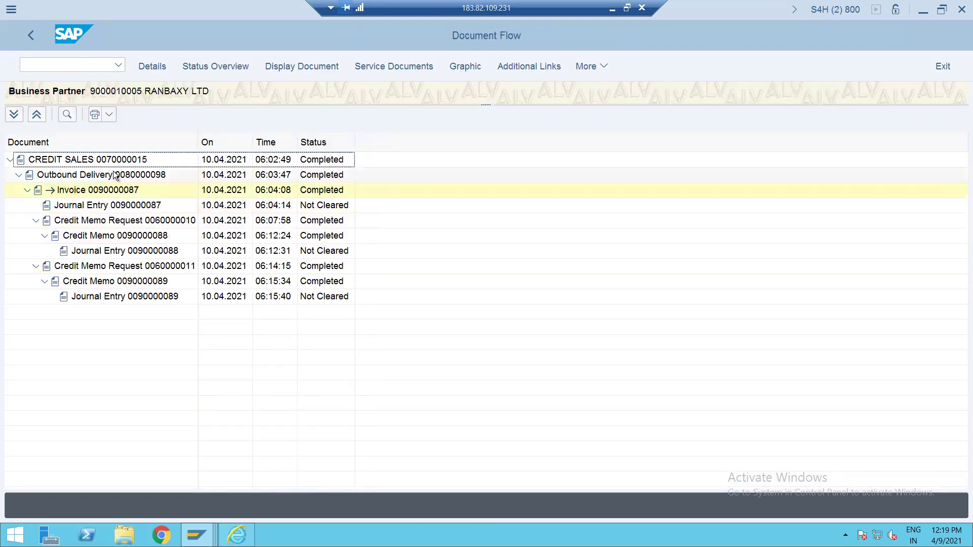
Step: Examine the invoice's document flow, comparing both credit memo requests and showing item details for the credit sales order and the second request
double_click(126, 160)
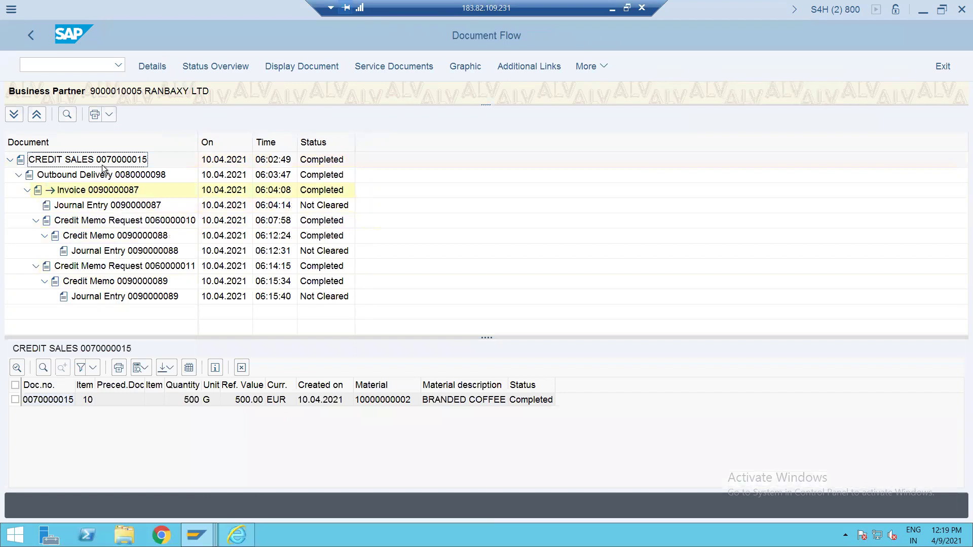
left_click(114, 178)
left_click(107, 193)
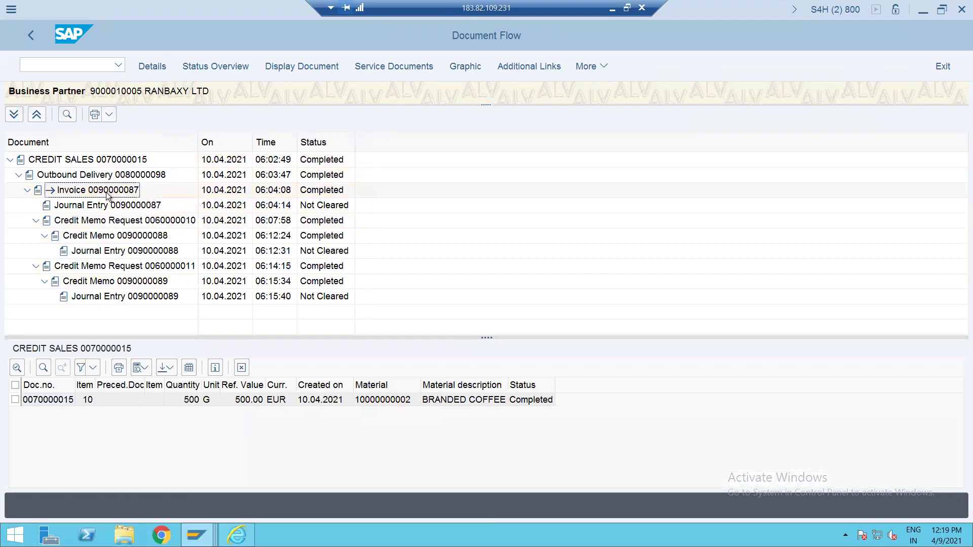
left_click(93, 226)
left_click(101, 268)
left_click(116, 221)
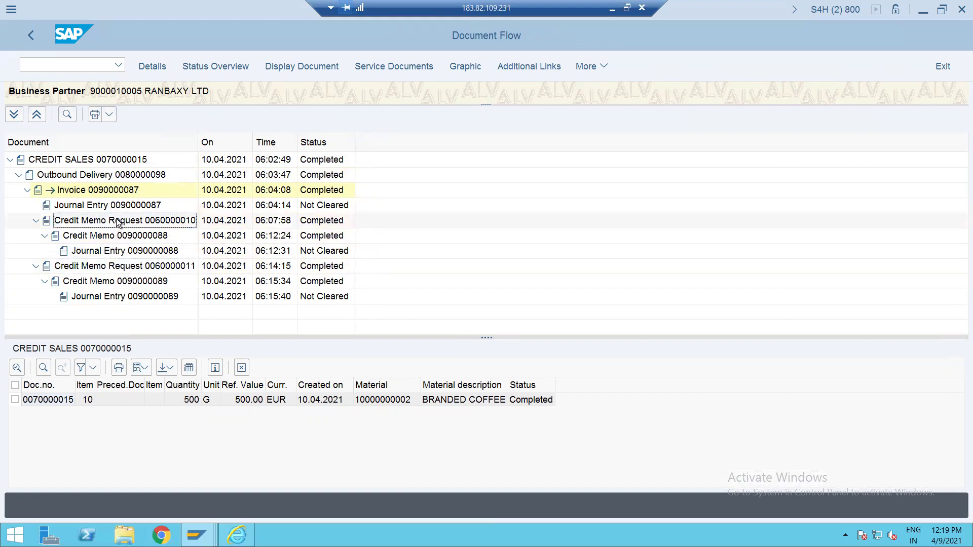
left_click(123, 267)
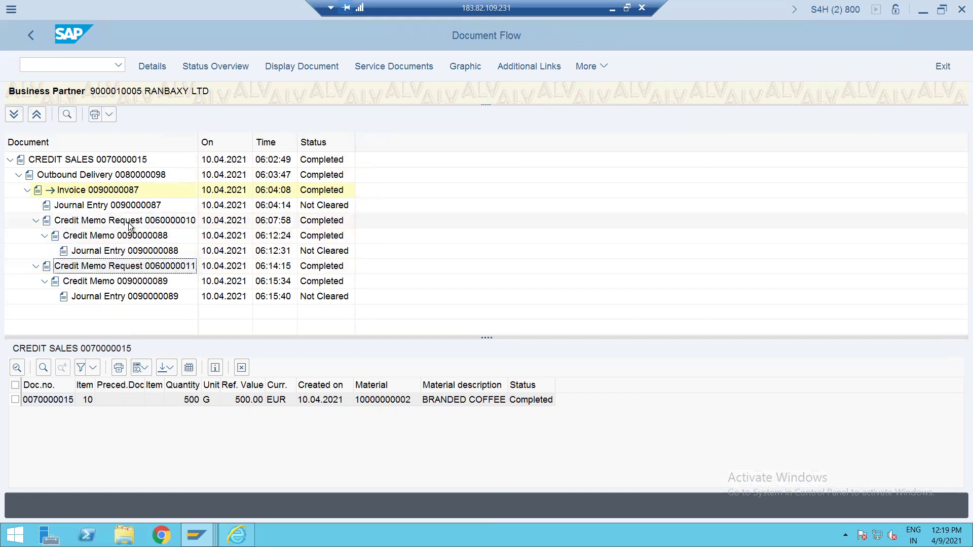
left_click(130, 227)
left_click(135, 271)
double_click(135, 271)
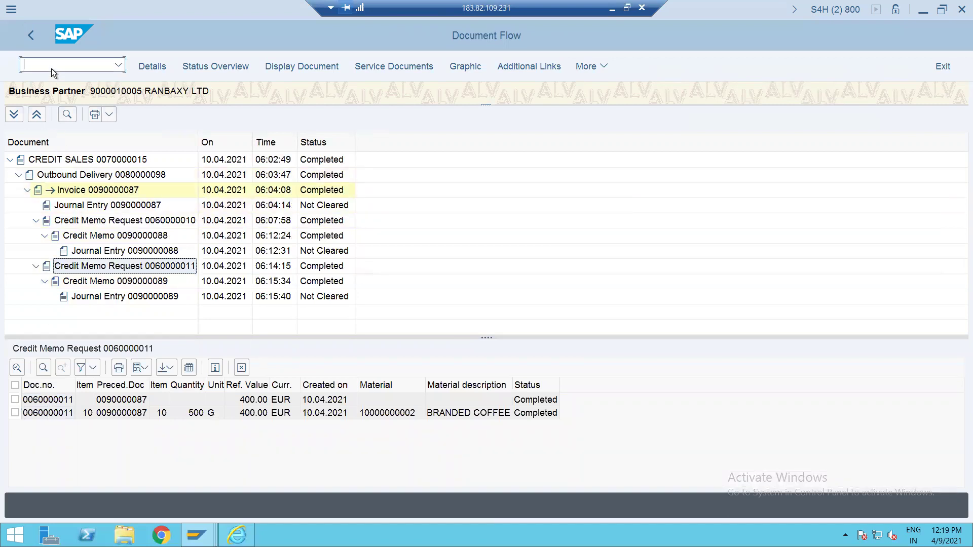
Step: Try to cancel the second credit memo request as a billing document with transaction VF11
type("/NVF11")
key("Return")
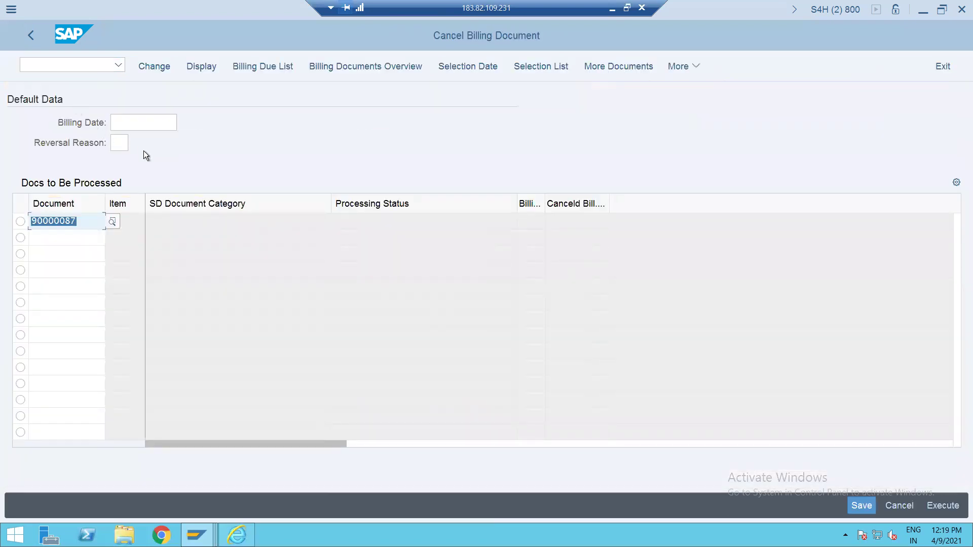
key("ctrl+v")
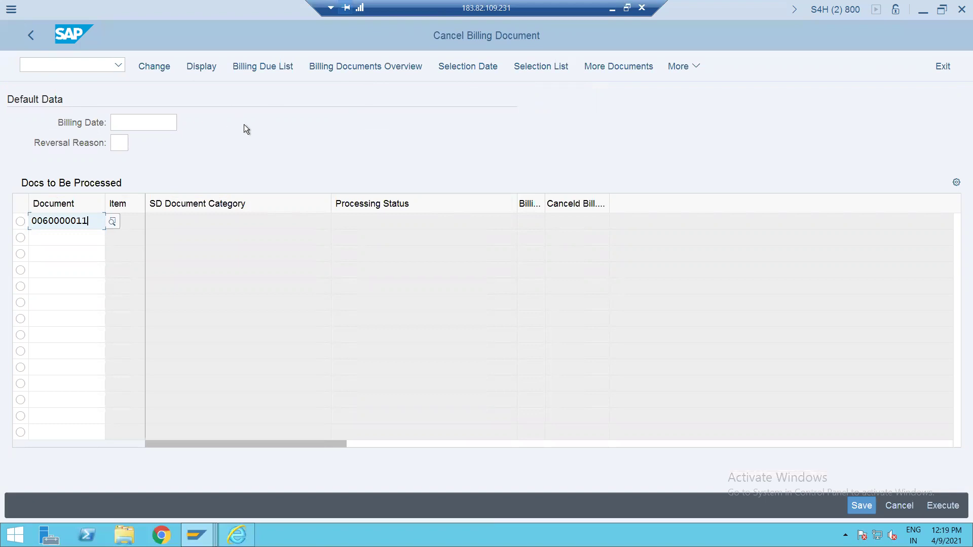
key("Return")
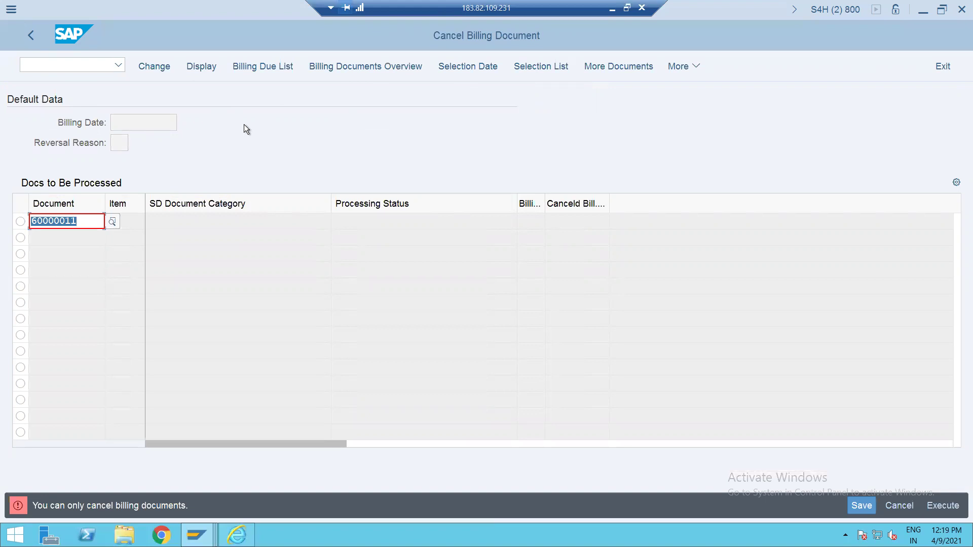
Step: Open the billing document types with transaction VOFA and locate billing type G2, after first looking up G2S
left_click(38, 65)
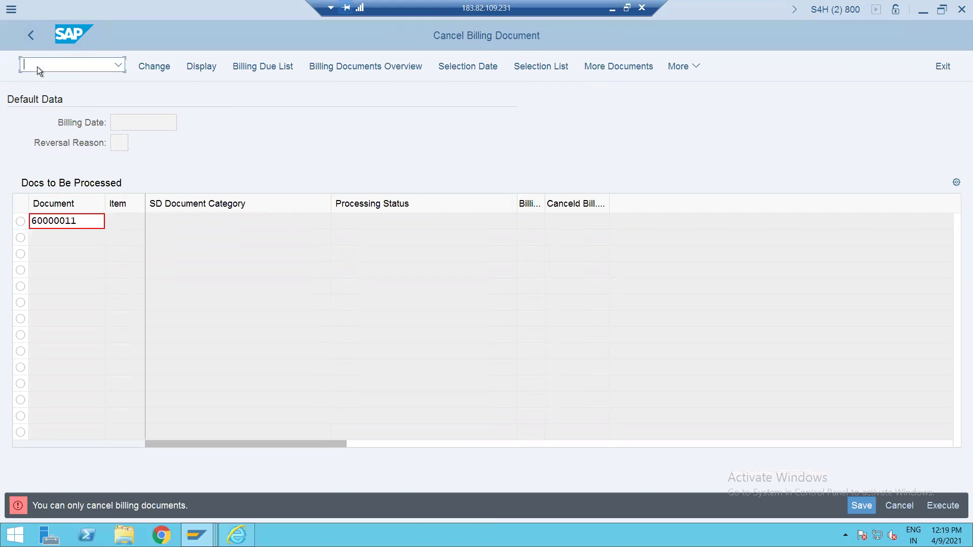
type("/NVOFA")
key("Return")
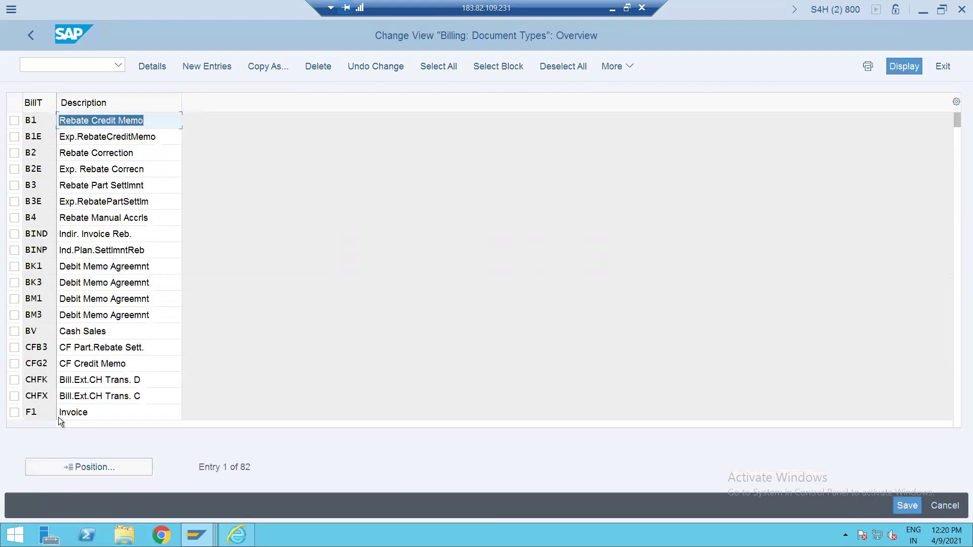
left_click(90, 467)
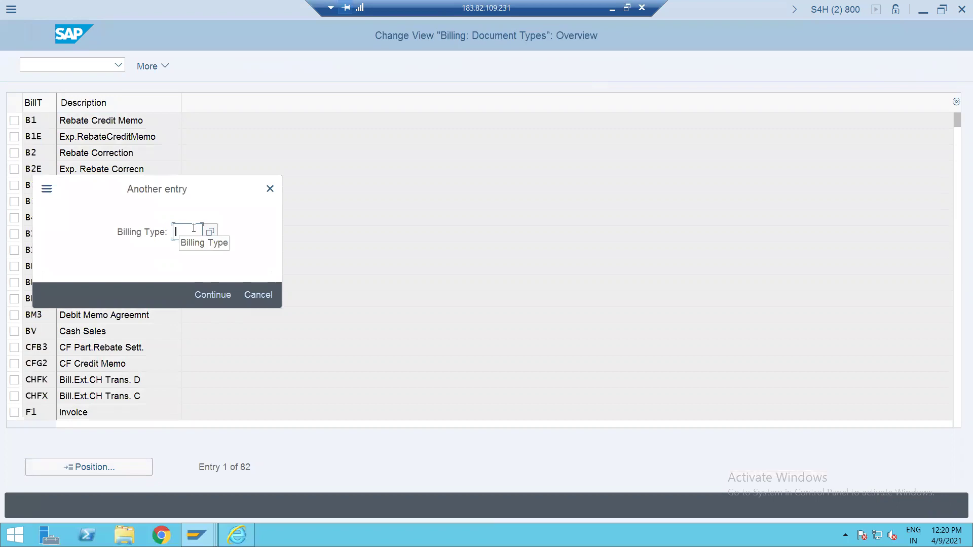
type("G2S")
key("Return")
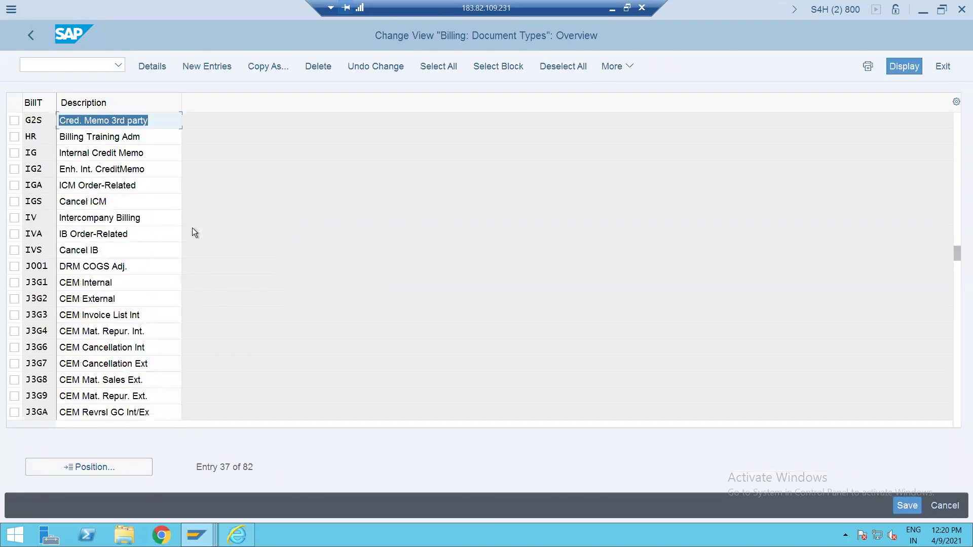
left_click(105, 465)
type("G2")
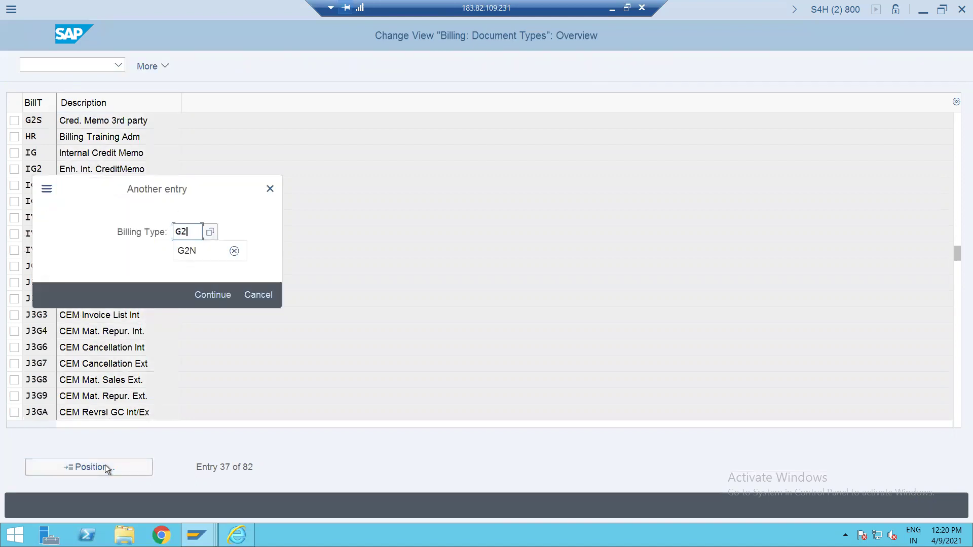
key("Return")
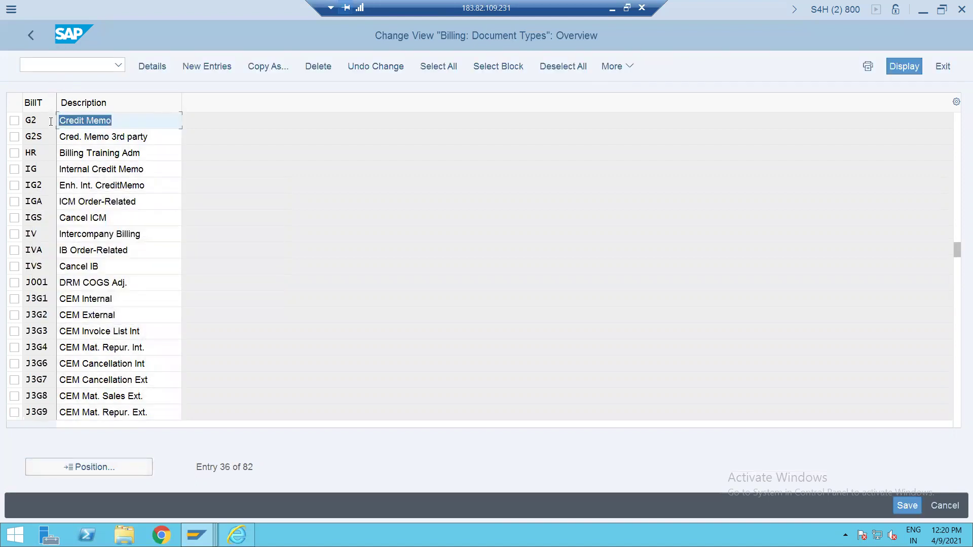
Step: Open the details of billing type G2 and examine its general control and cancellation settings
key("F2")
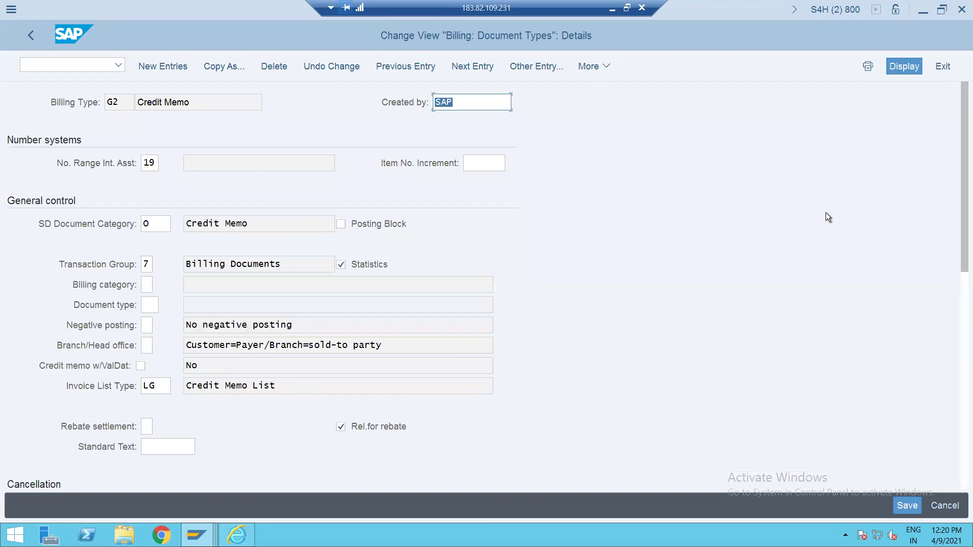
left_click_drag(962, 245, 959, 287)
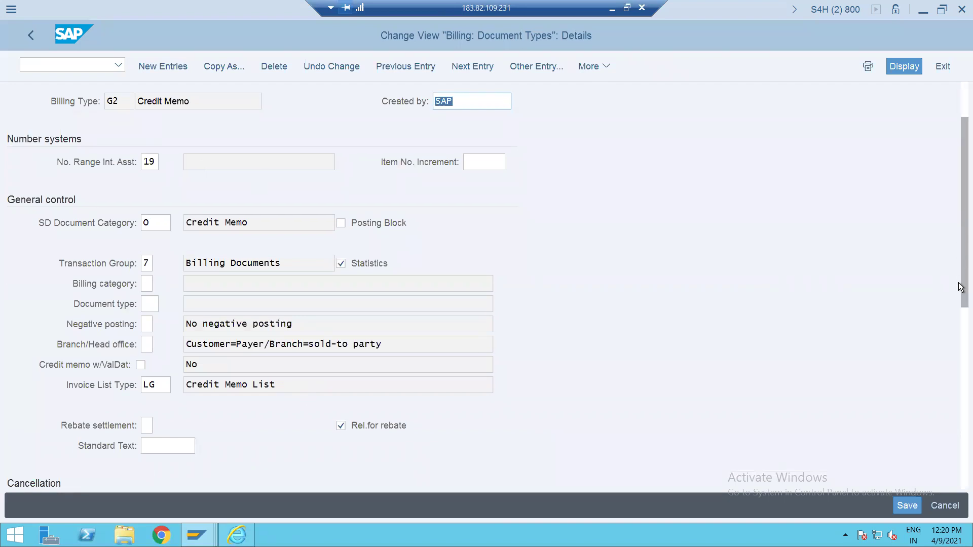
scroll(960, 286, "down", 5)
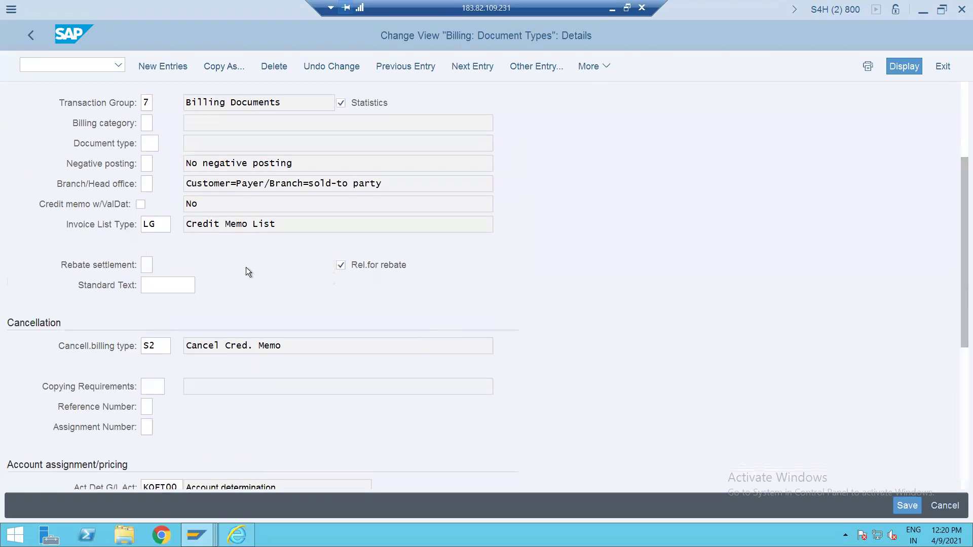
Step: Try to bill the second credit memo request in transaction VF01 with billing type S2 Cancel Cred. Memo
left_click(25, 65)
type("/nvofm")
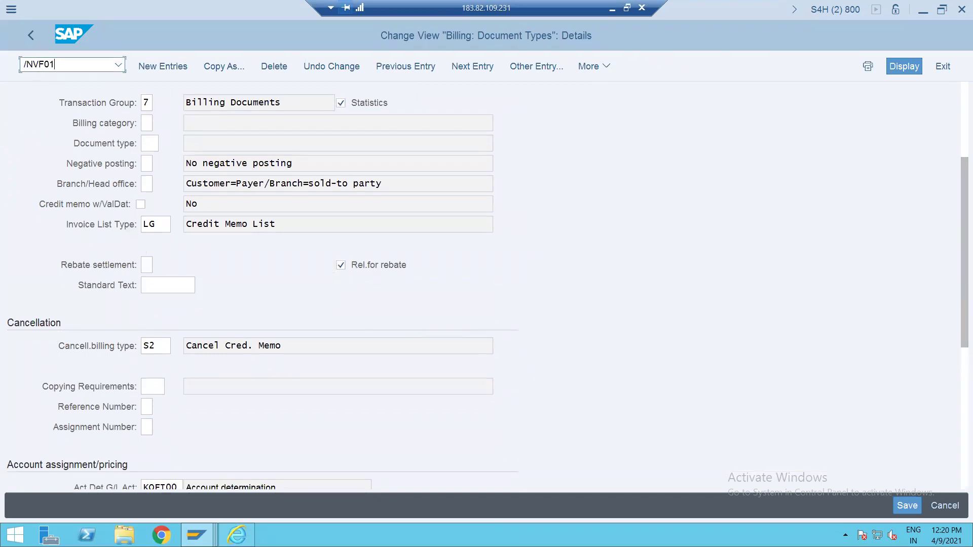
key("Return")
left_click(190, 123)
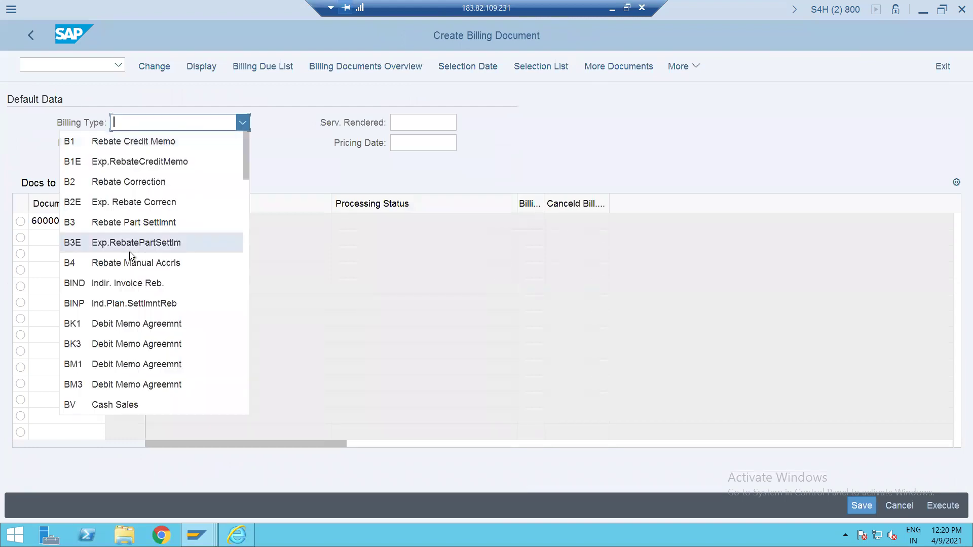
scroll(129, 251, "down", 15)
scroll(129, 251, "down", 1)
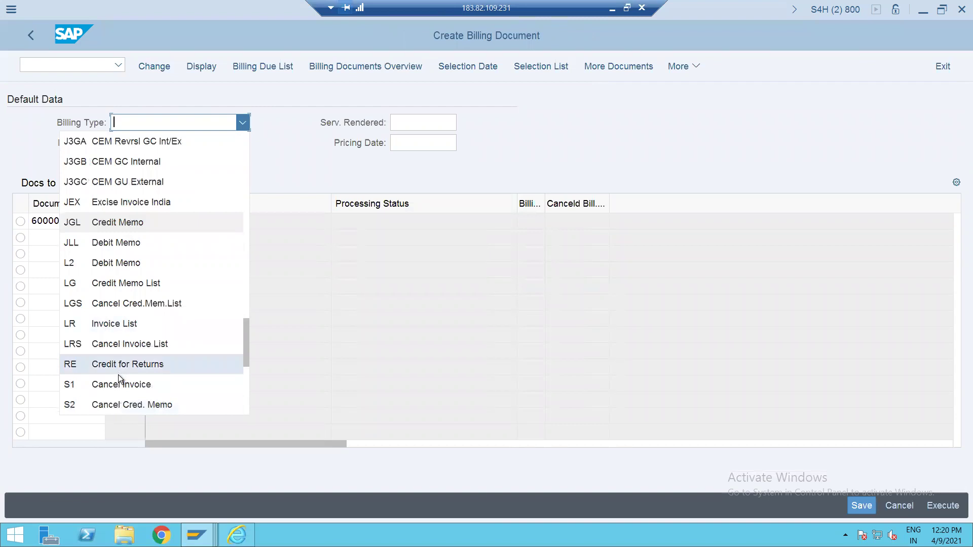
left_click(120, 404)
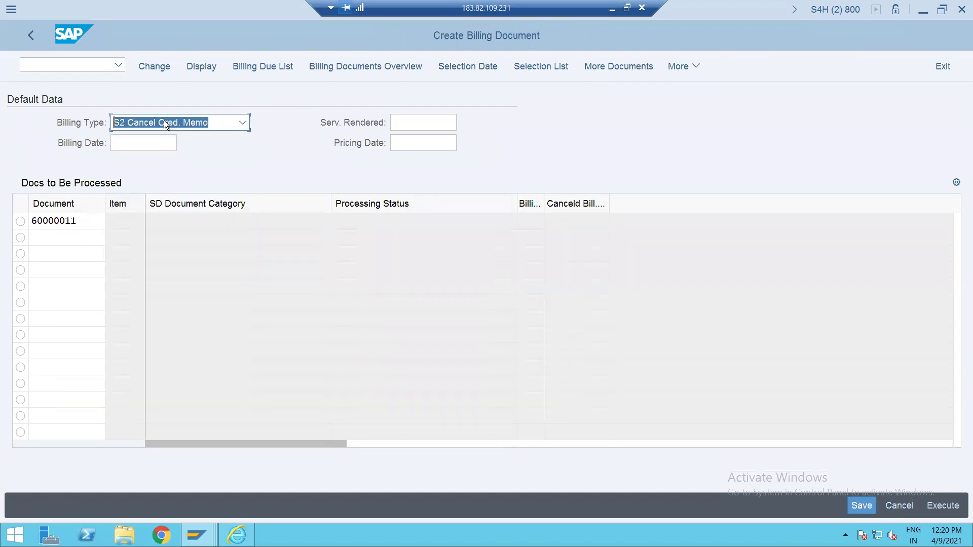
key("Return")
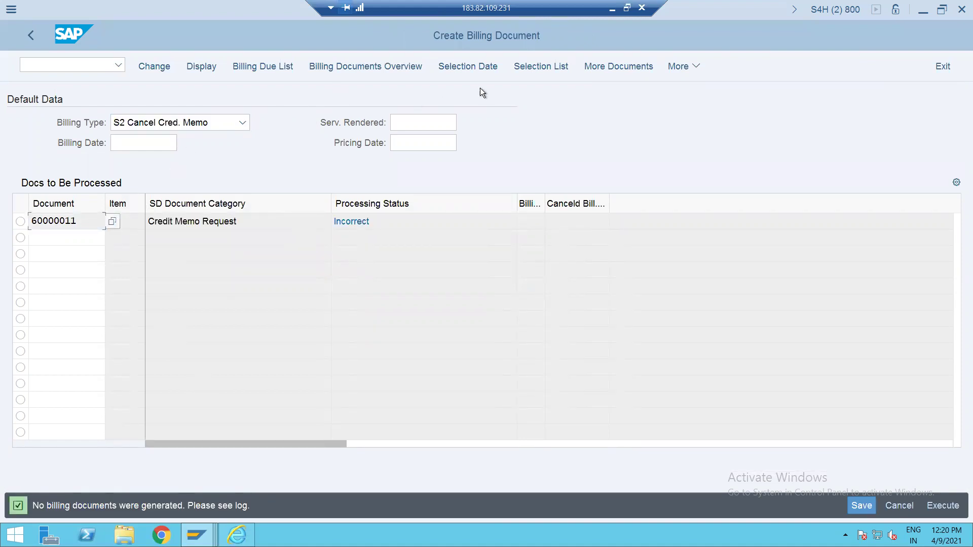
Step: Open the billing log, expand the error entry and its technical data, and return to the billing creation screen
left_click(682, 66)
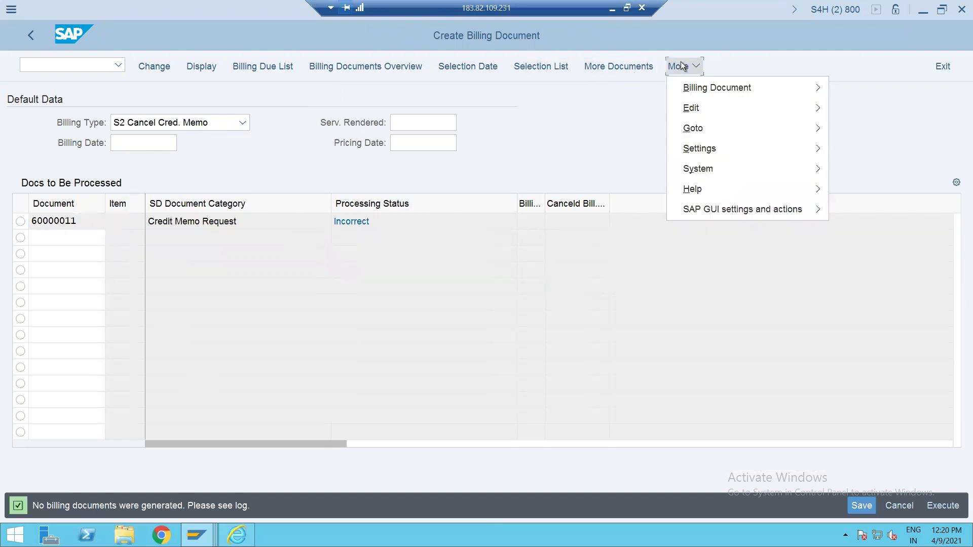
mouse_move(688, 108)
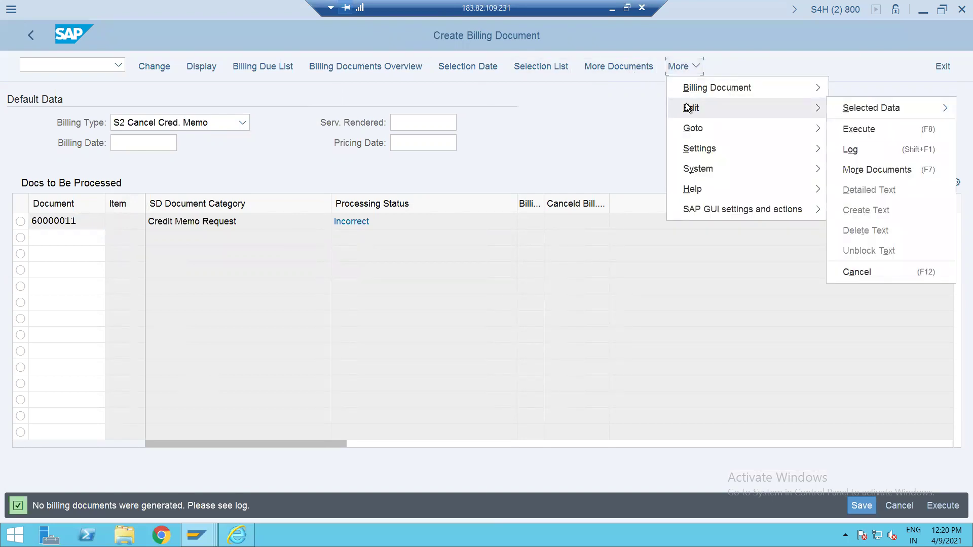
left_click(848, 152)
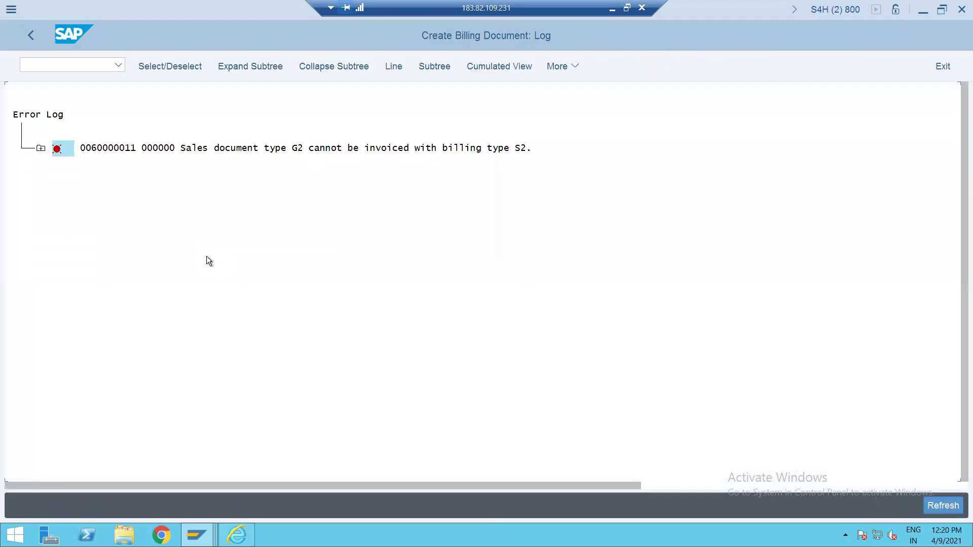
left_click(42, 150)
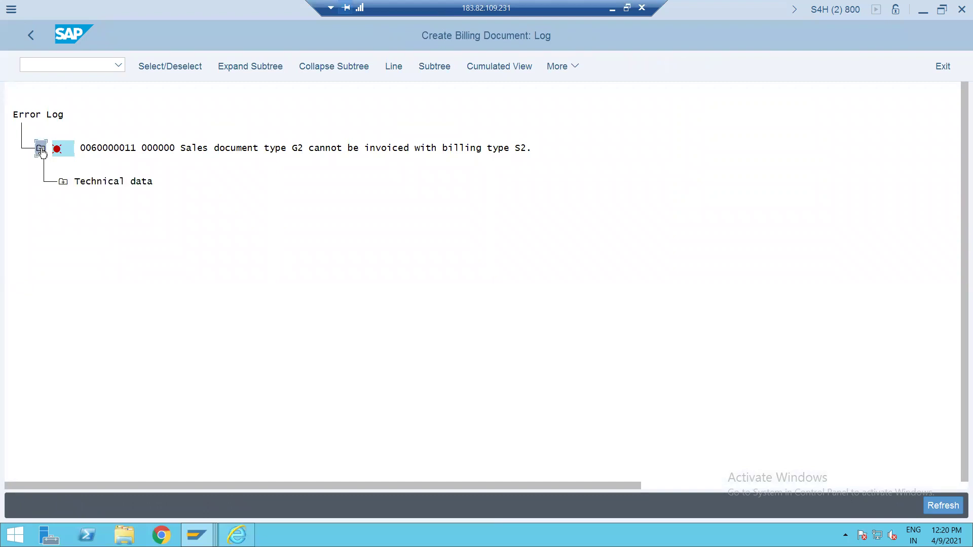
left_click(63, 182)
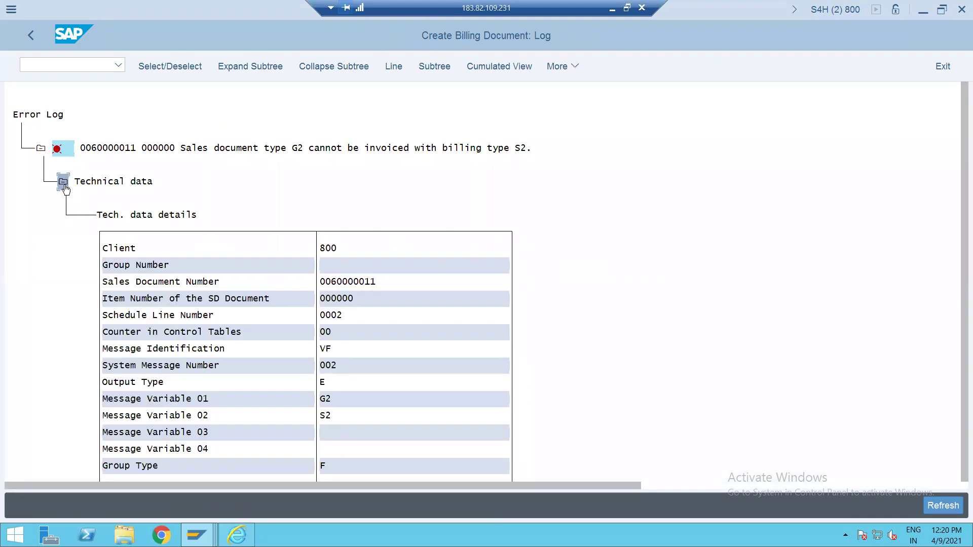
left_click(29, 33)
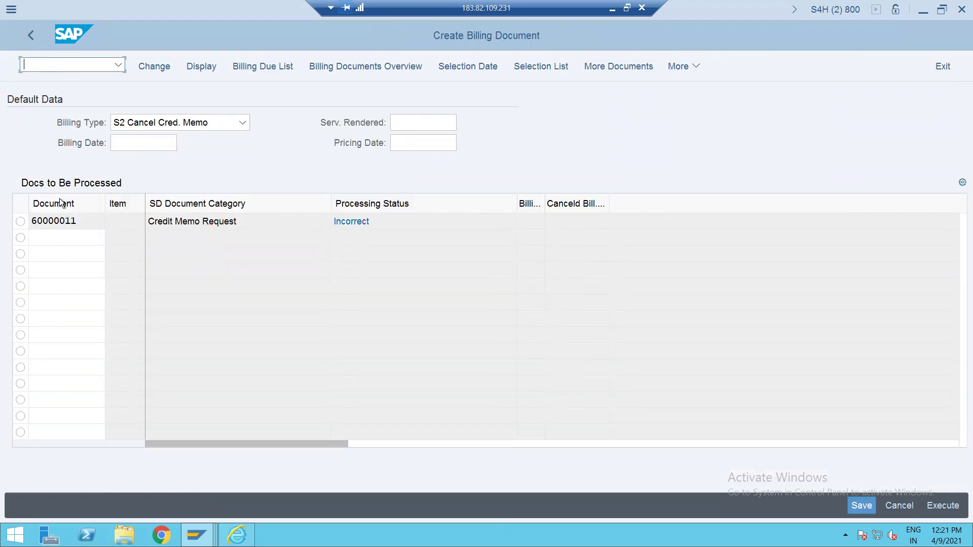
Step: Try to display the second credit memo request as a billing document with transaction VF03
type("/NVF03")
key("Return")
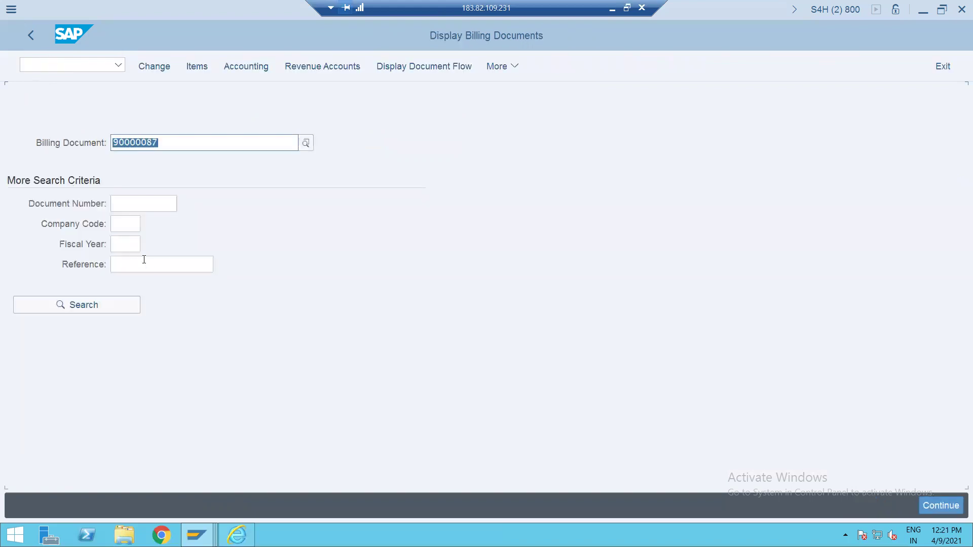
key("ctrl+v")
key("Return")
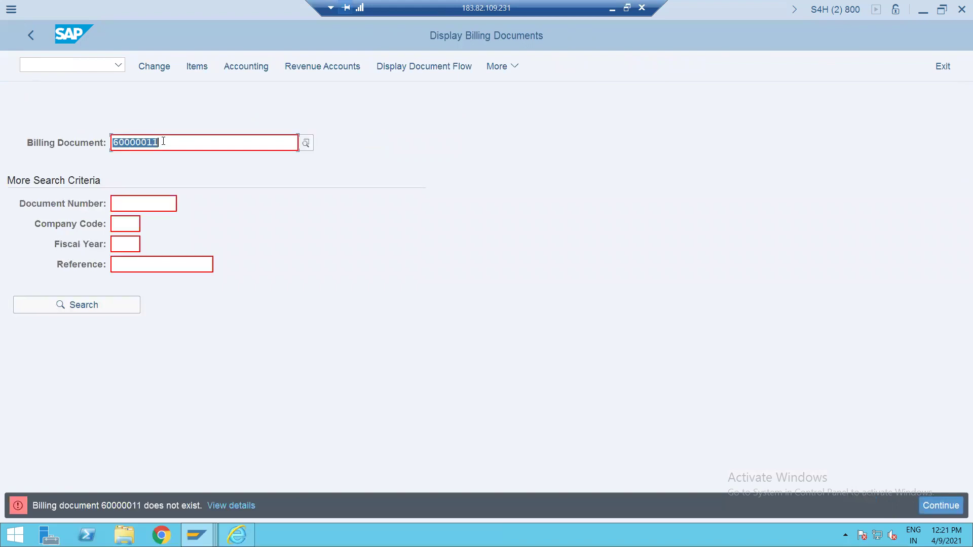
Step: Display the second credit memo request's document flow through transaction VA03 and show the item details of its credit memo
left_click(59, 62)
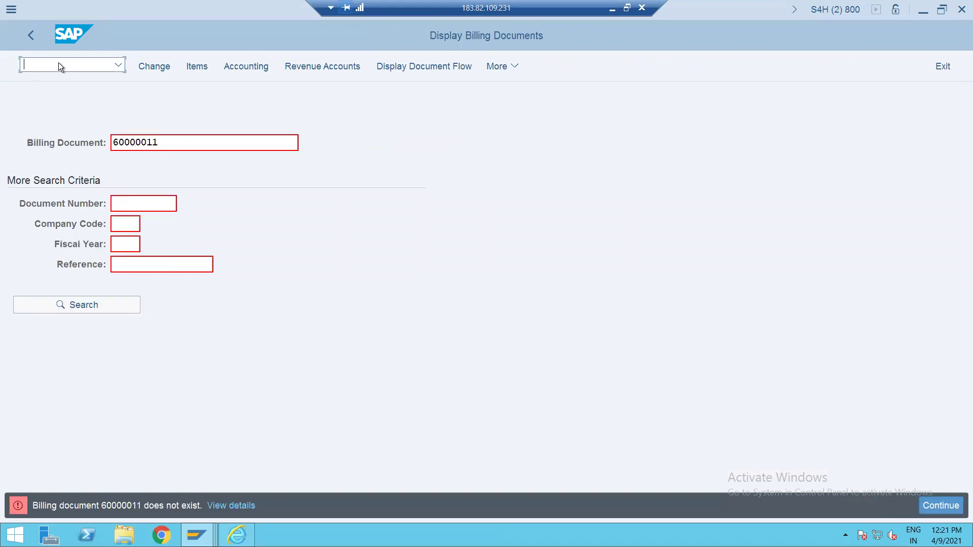
type("/NVF0")
key("BackSpace")
key("BackSpace")
type("A03")
key("Return")
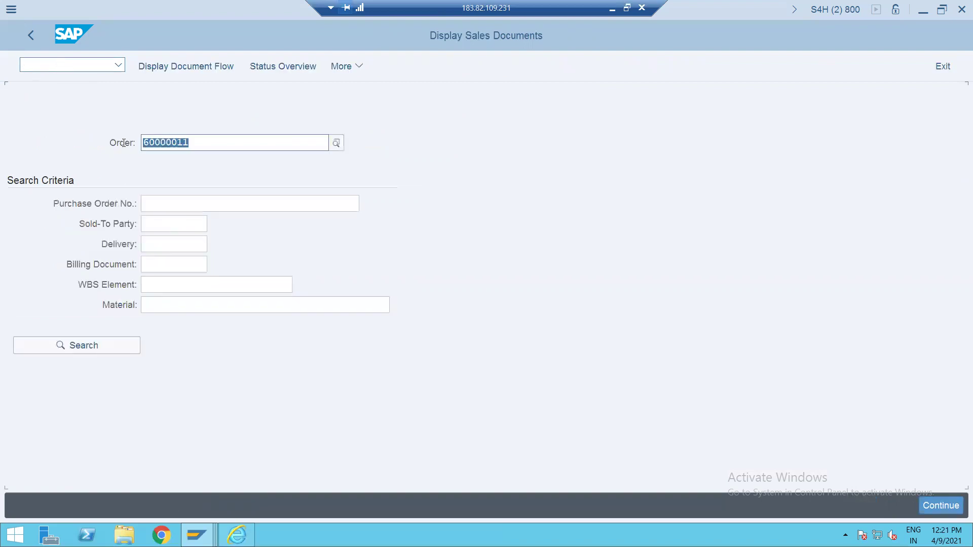
left_click(208, 71)
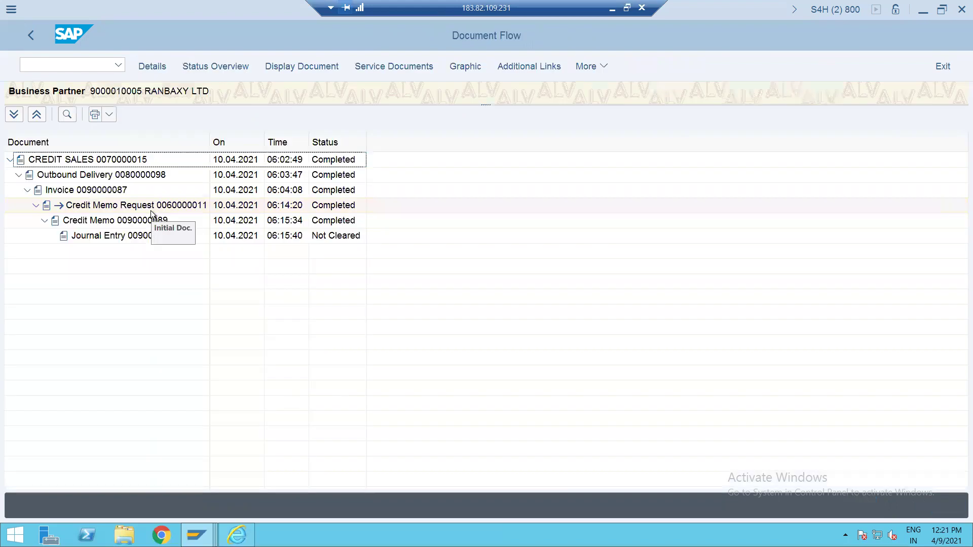
left_click(133, 221)
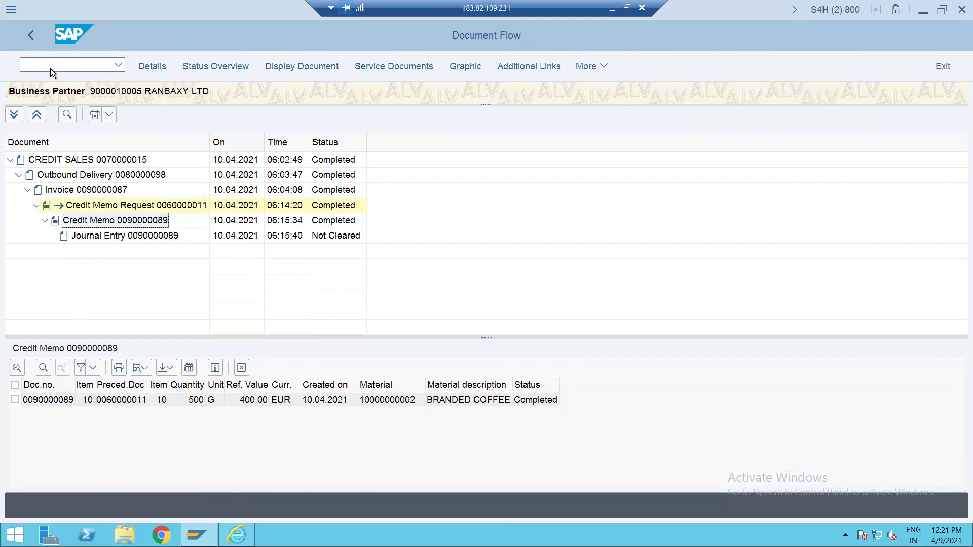
Step: Create and save the cancellation of the second credit memo in transaction VF01, using billing type S2 Cancel Cred. Memo
type("/NVF01")
key("Return")
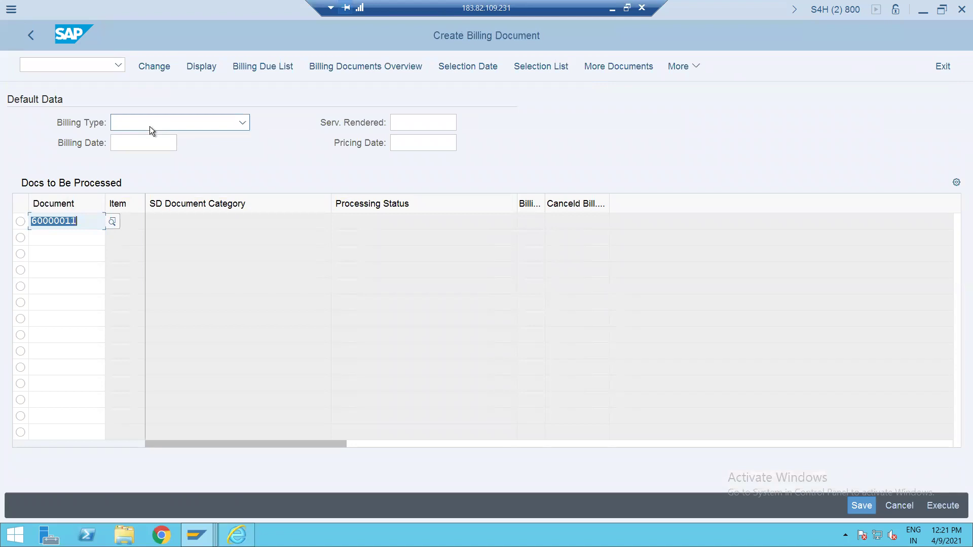
key("ctrl+v")
left_click(170, 122)
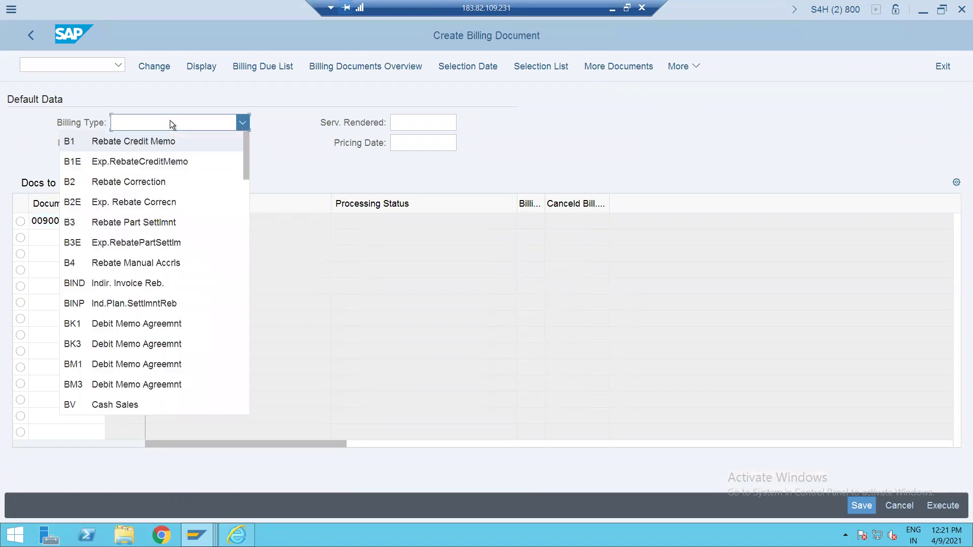
scroll(170, 122, "down", 10)
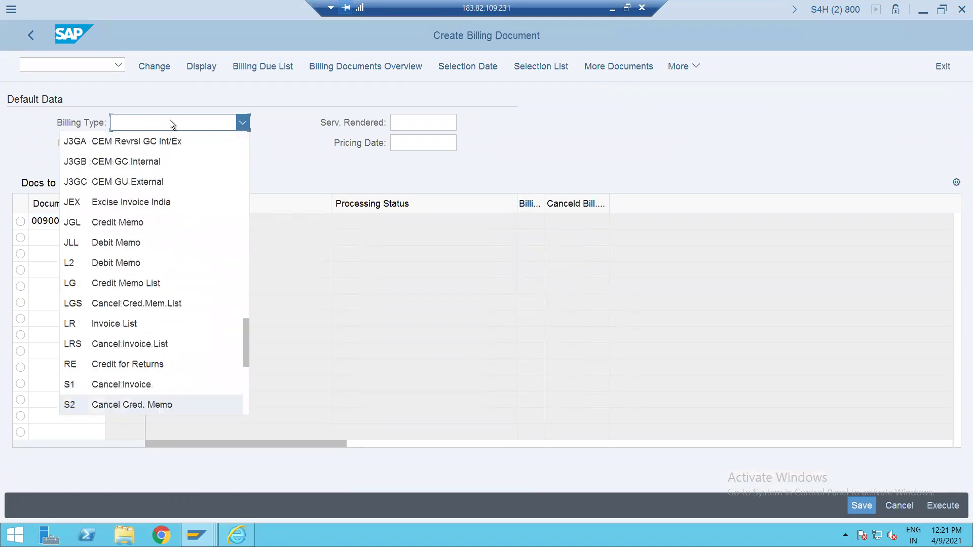
left_click(172, 399)
key("Return")
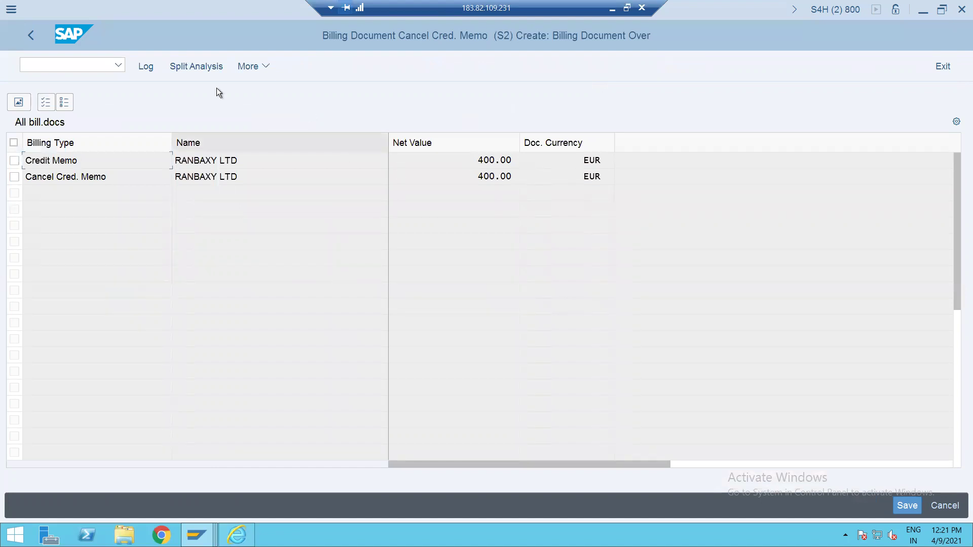
left_click(912, 507)
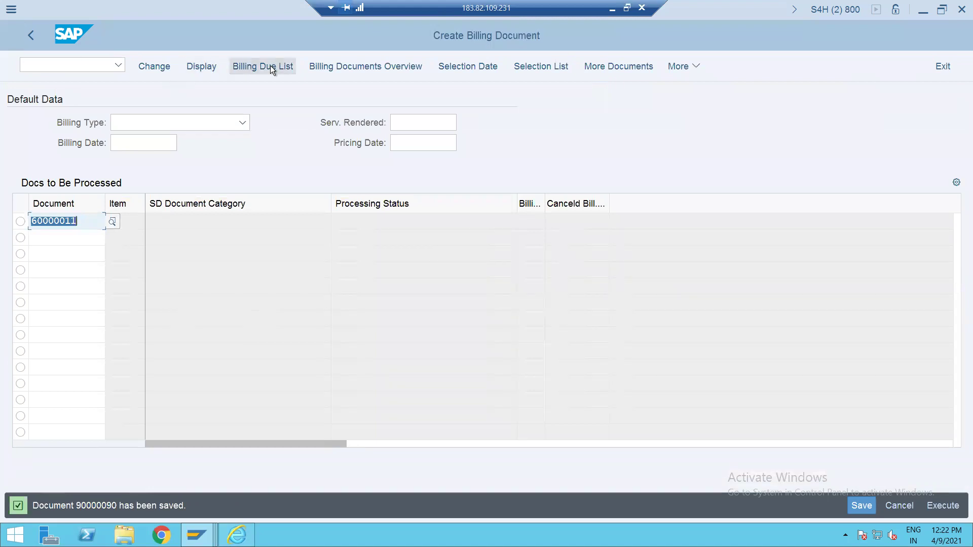
Step: Check the cancellation in the second credit memo request's document flow through VA03 and show the credit sales order's item details
left_click(69, 66)
type("/nva01")
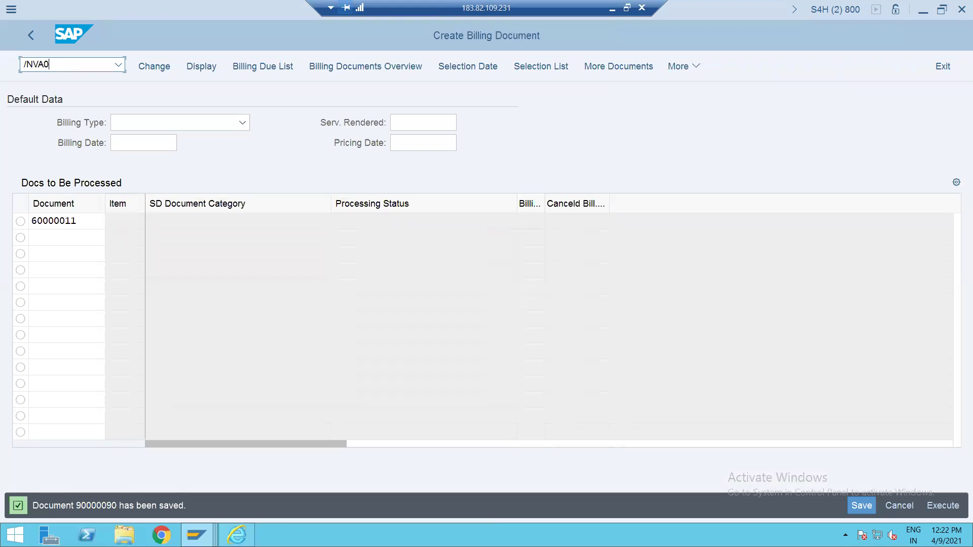
key("Return")
key("F5")
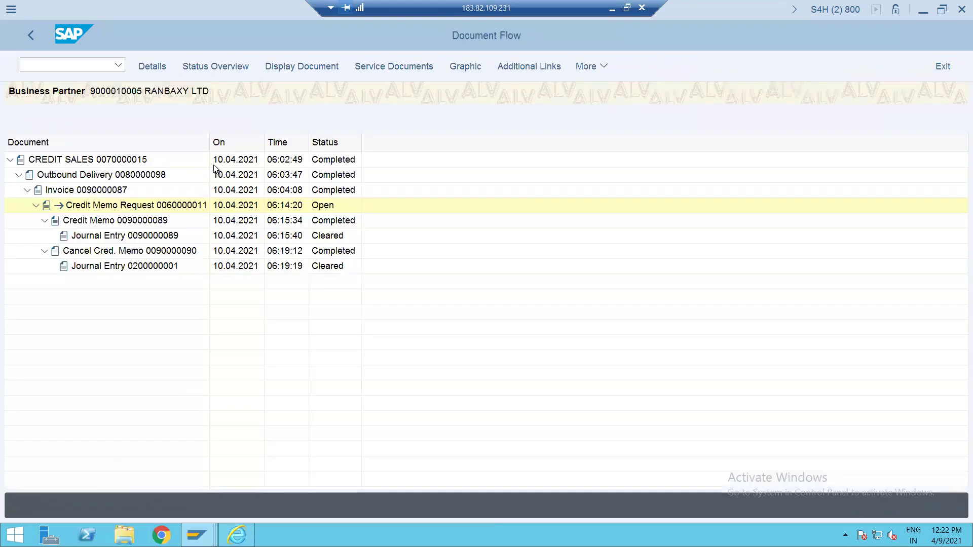
left_click(114, 224)
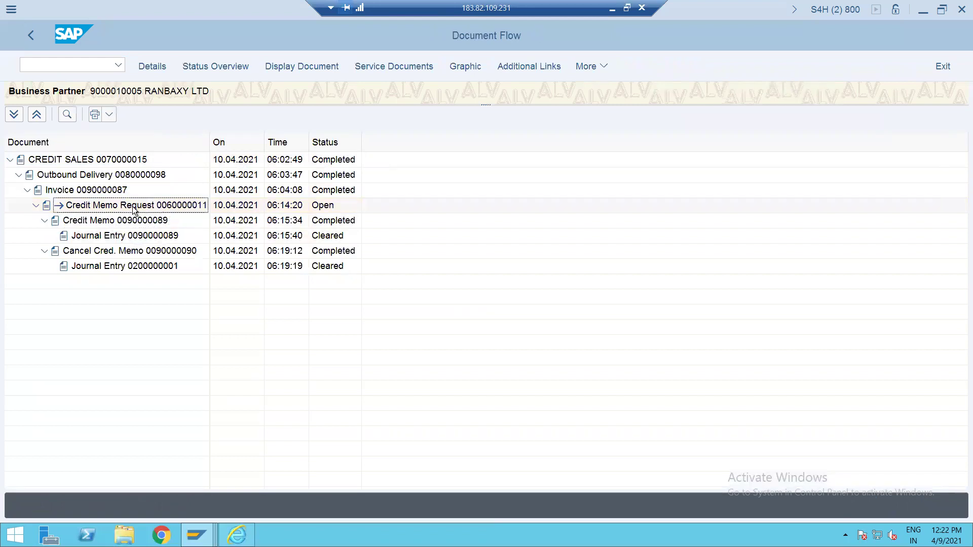
left_click(142, 255)
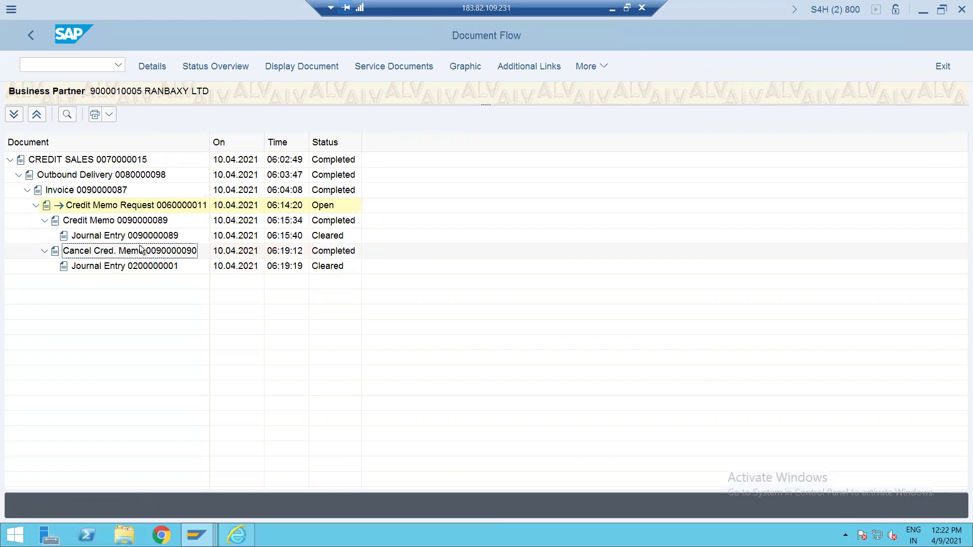
double_click(126, 160)
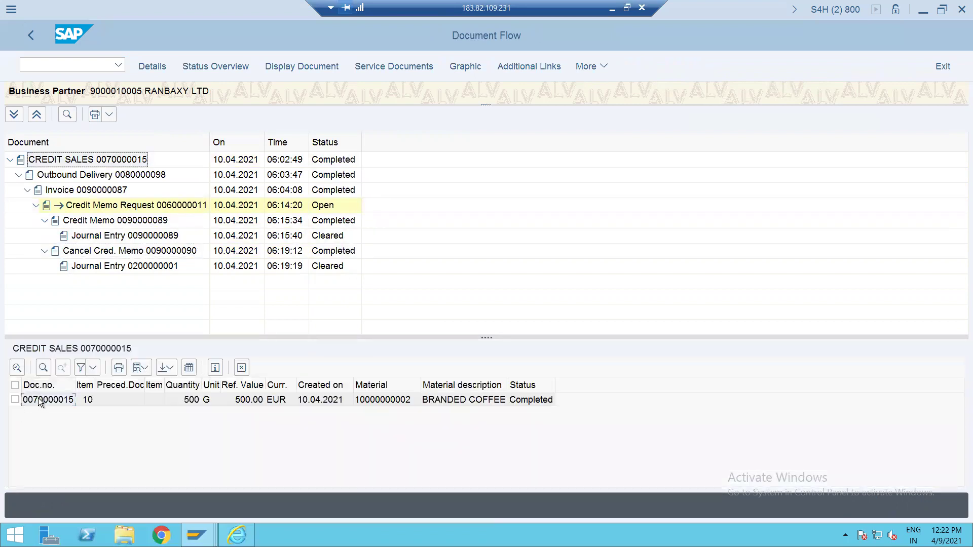
Step: Display the credit sales order's document flow with transaction VA03 and examine its two credit memo requests and the first credit memo
left_click(46, 67)
type("/NV")
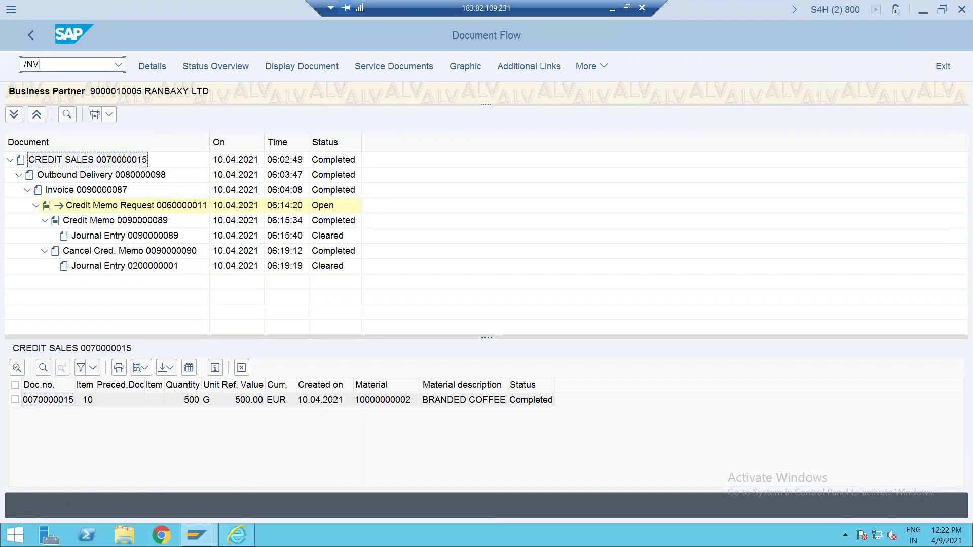
type("A03")
key("Return")
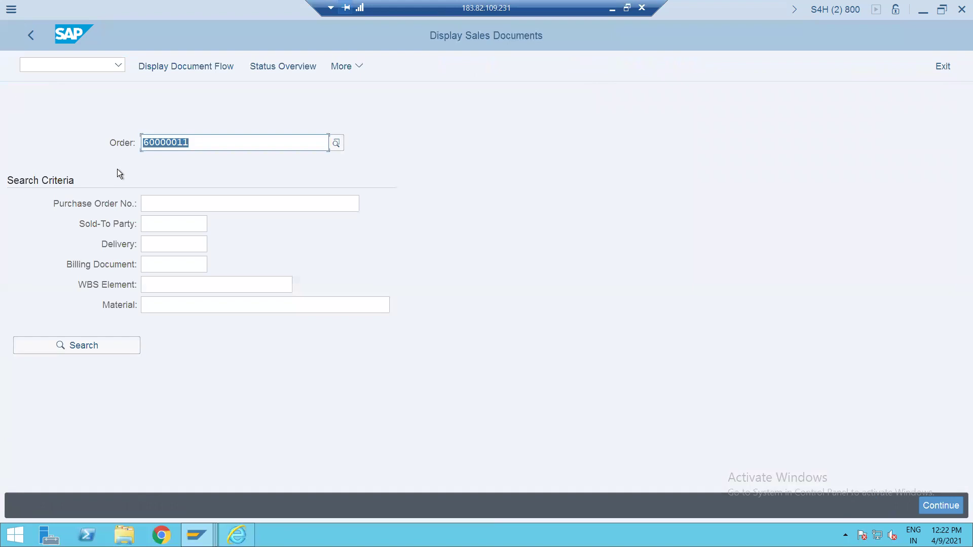
key("ctrl+v")
left_click(200, 66)
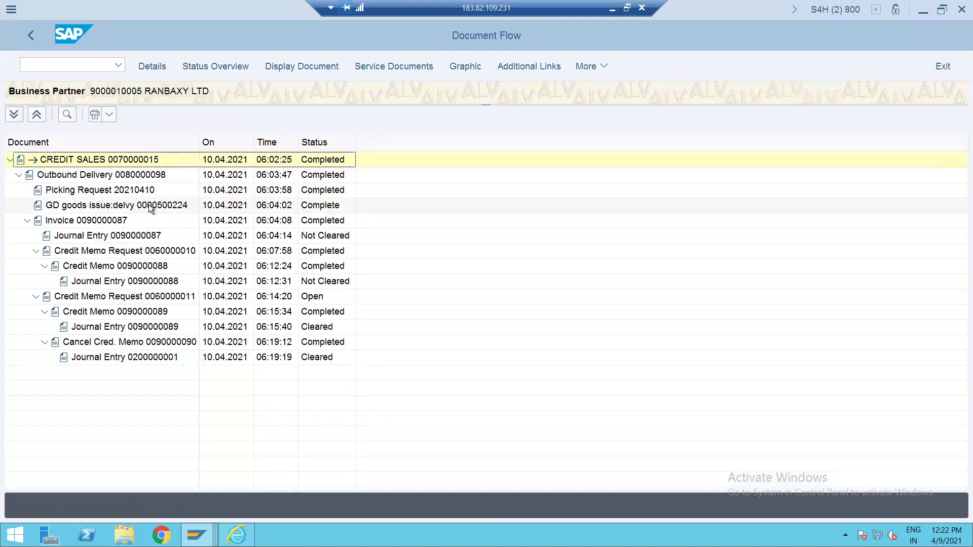
left_click(111, 252)
left_click(113, 269)
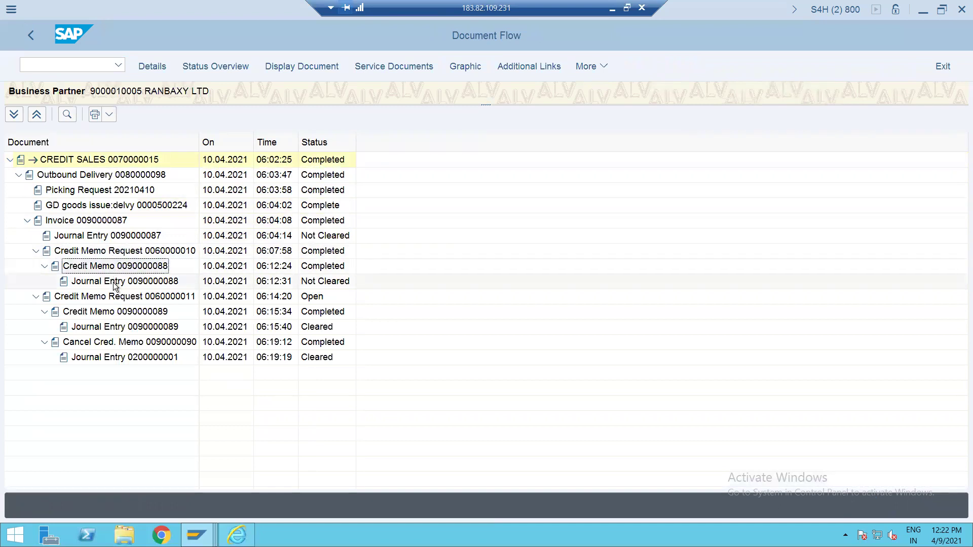
left_click(113, 300)
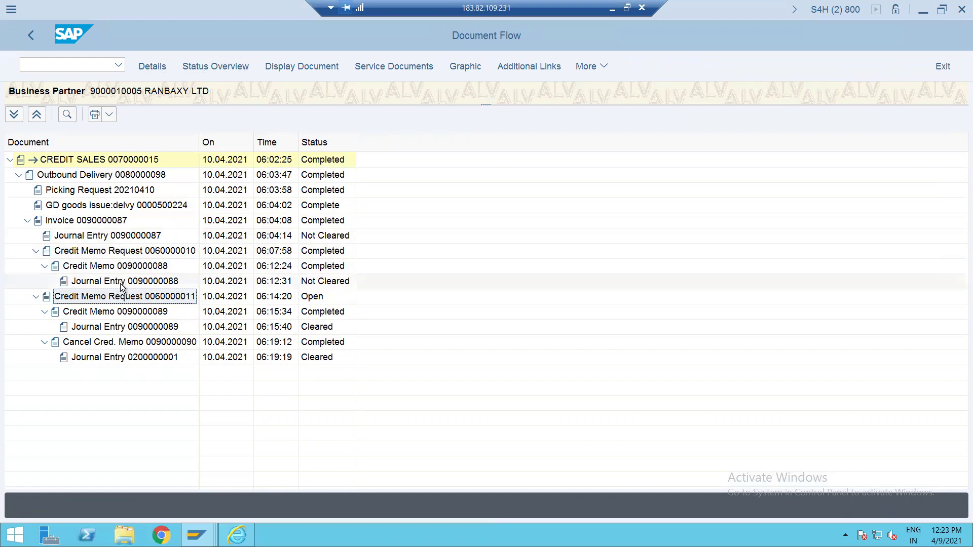
Step: Open the second credit memo request in change mode, reject item 10 with reason 10 Unreasonable request, and save the document
left_click(306, 71)
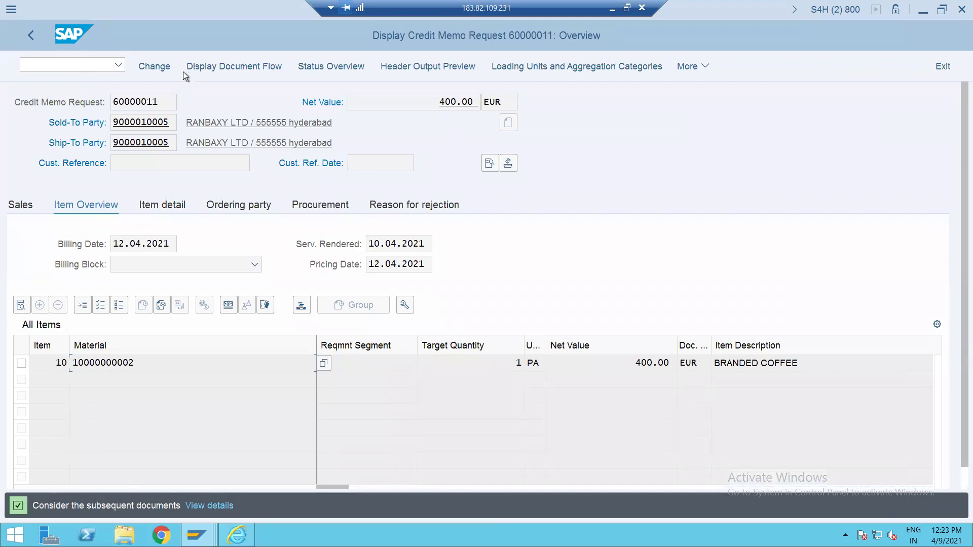
left_click(156, 66)
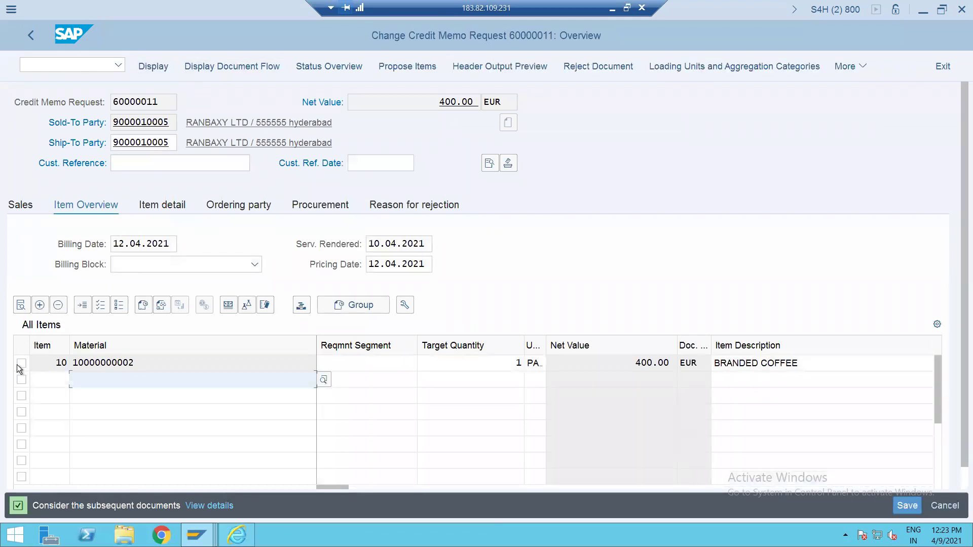
left_click(20, 363)
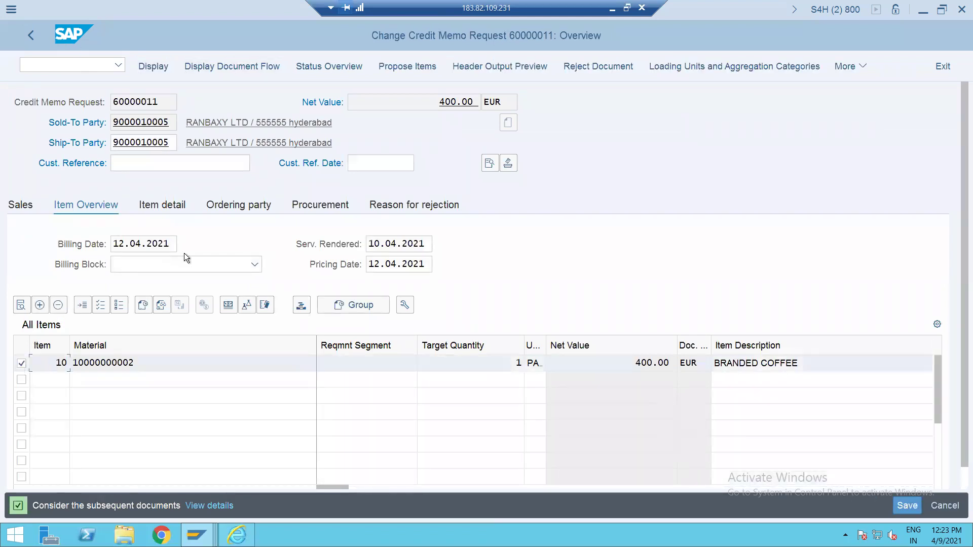
left_click(385, 204)
left_click(369, 340)
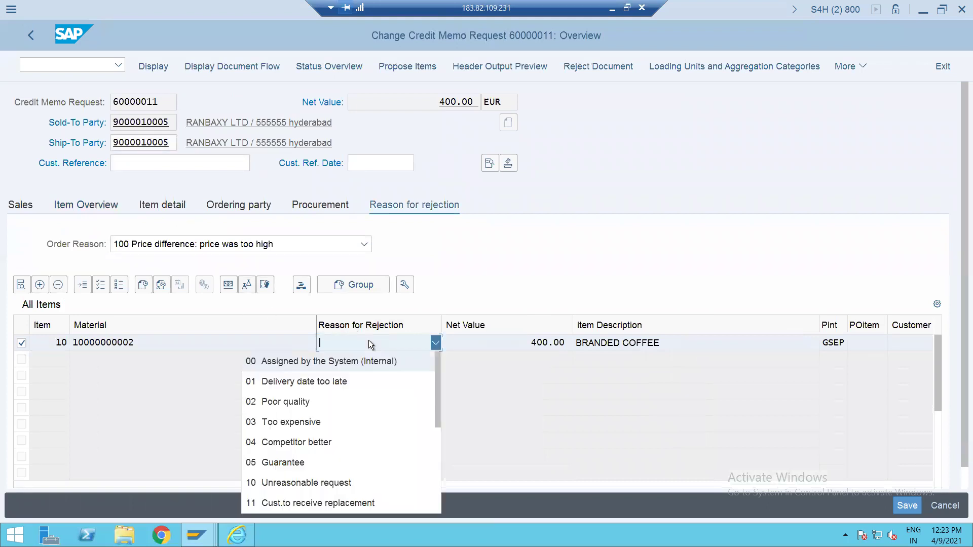
left_click(335, 380)
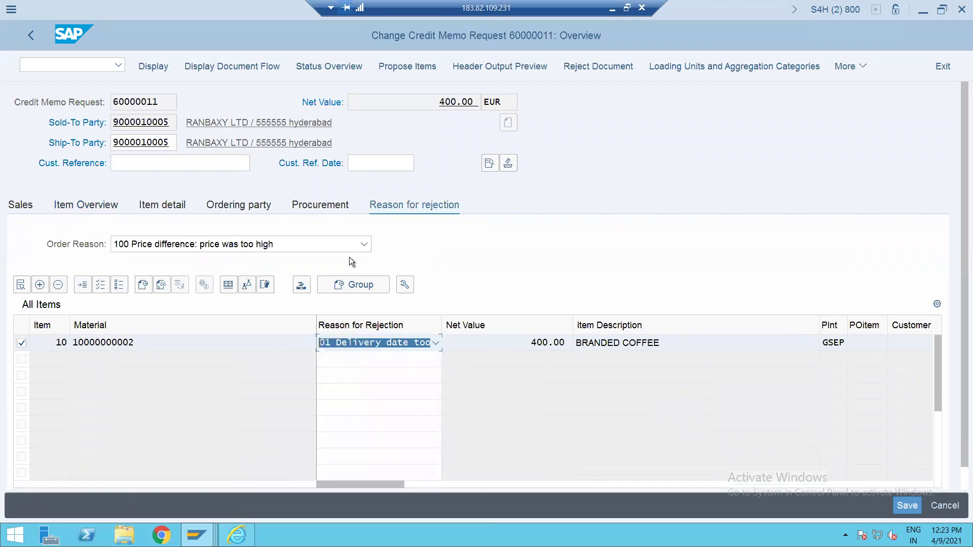
left_click(366, 345)
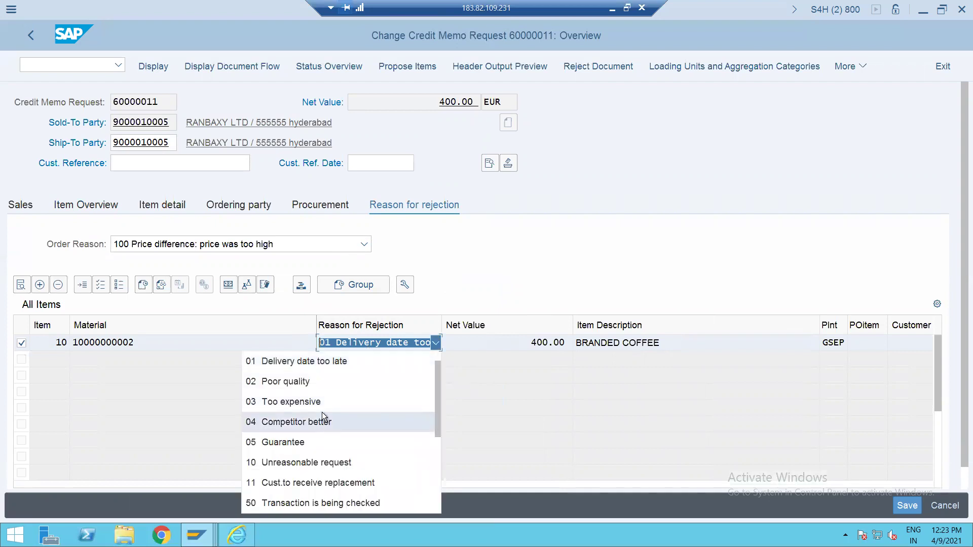
left_click(331, 467)
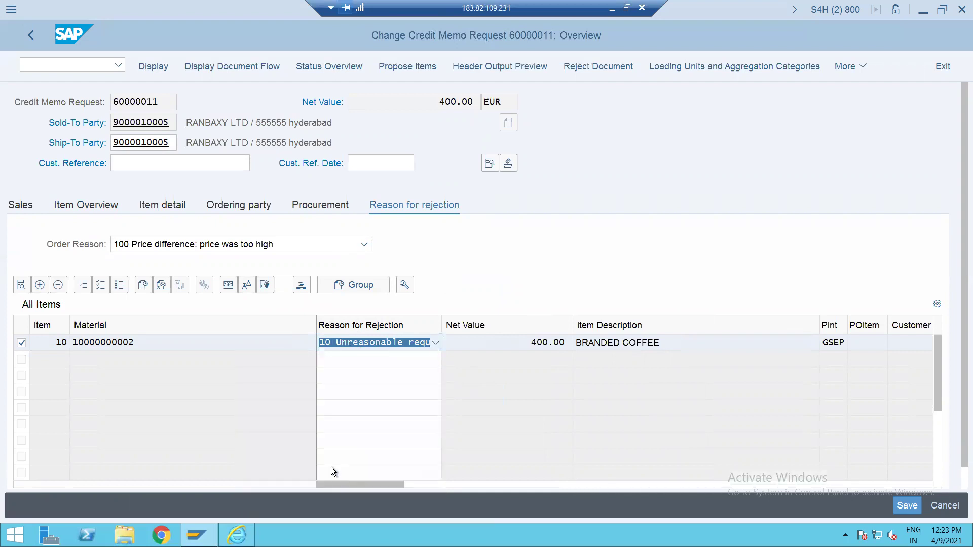
key("Return")
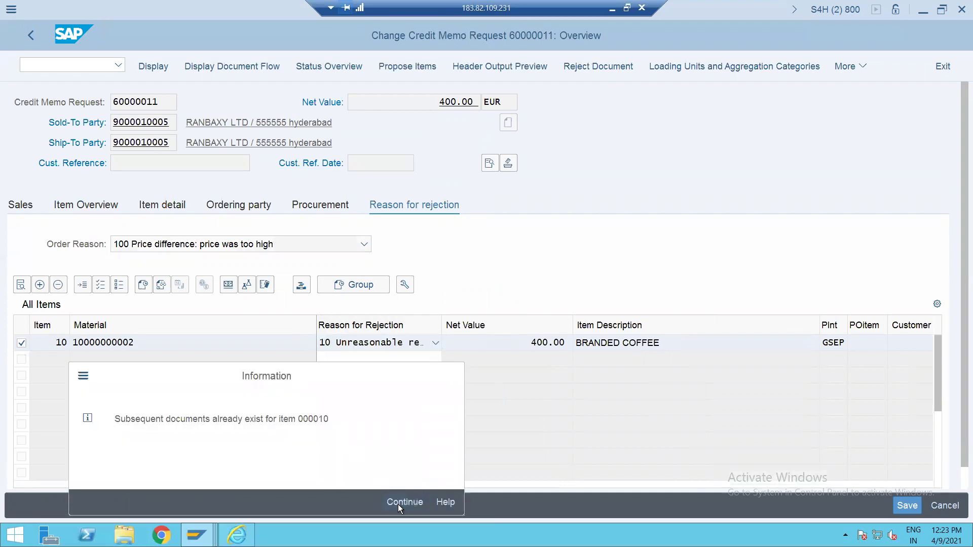
left_click(404, 502)
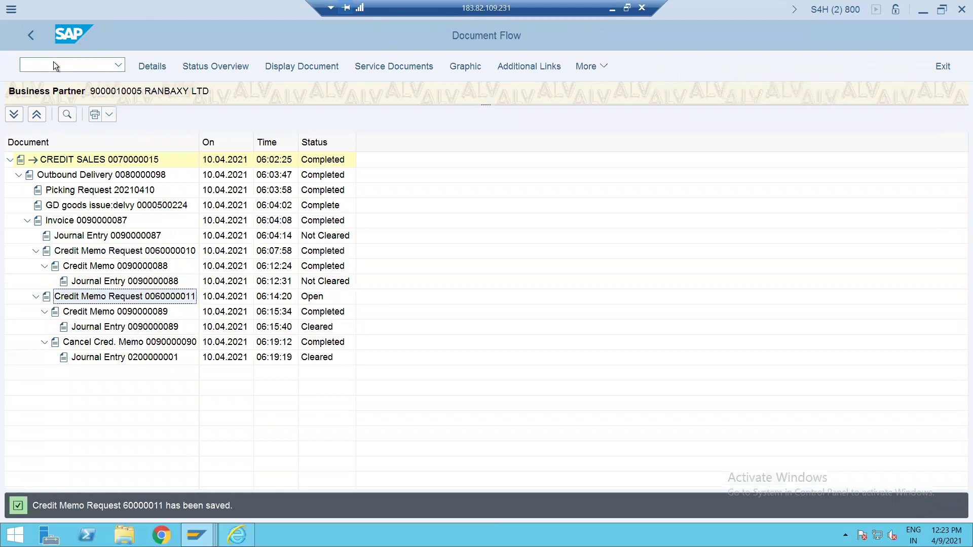
Step: Check the rejected credit memo request's document flow through transaction VA03, then return to the Display Sales Documents entry screen
type("/NVA0")
key("Return")
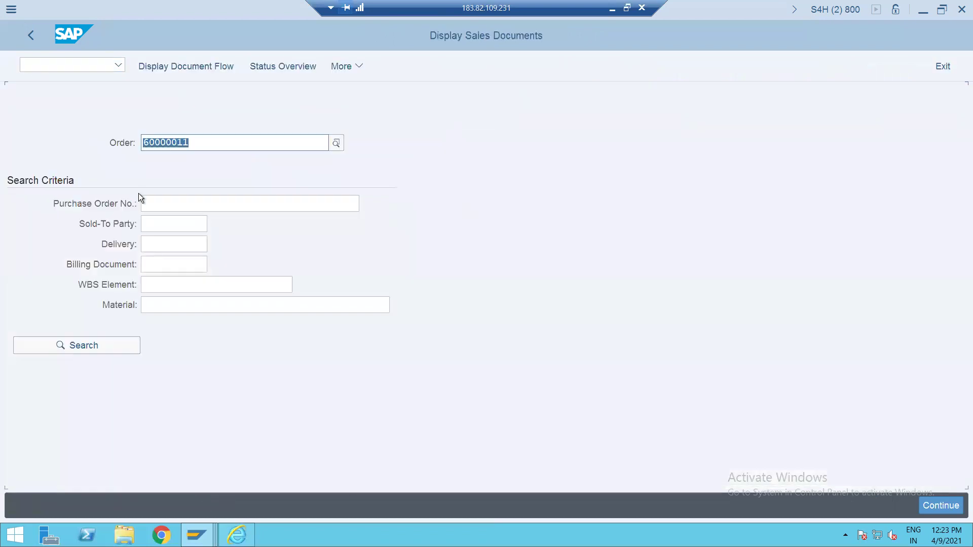
left_click(196, 65)
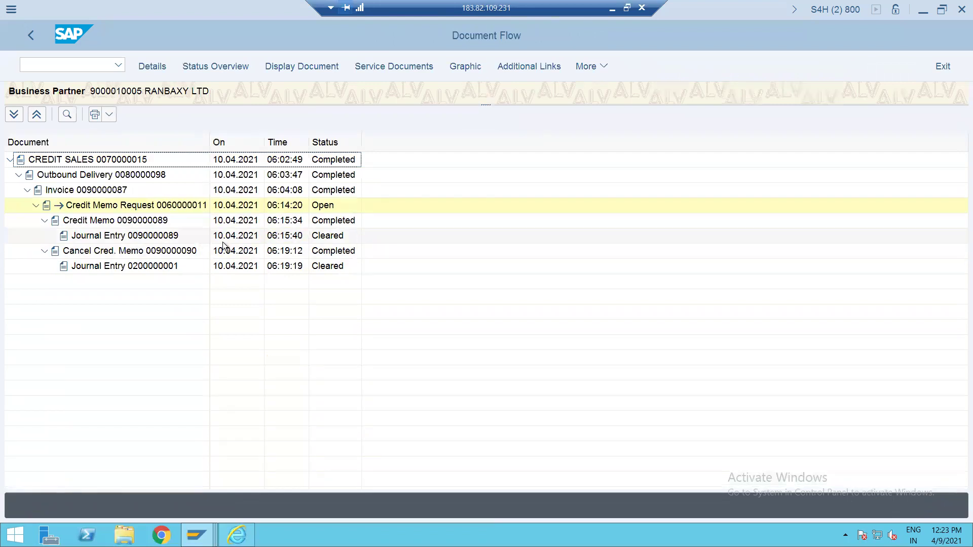
left_click(92, 63)
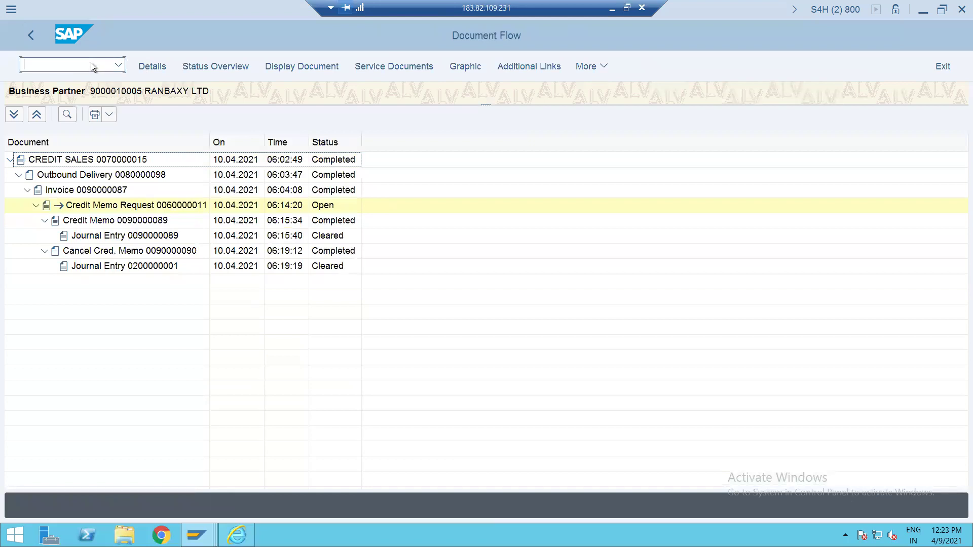
left_click(29, 37)
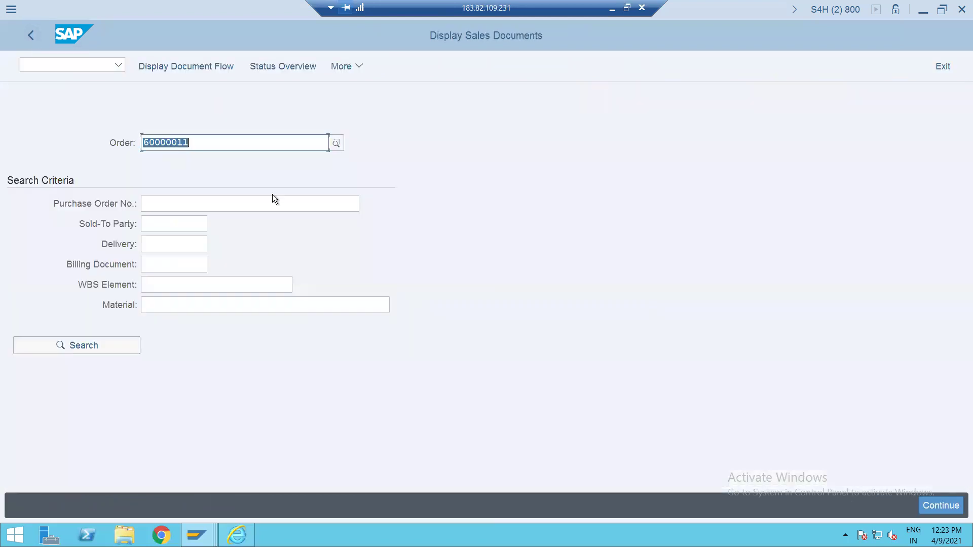